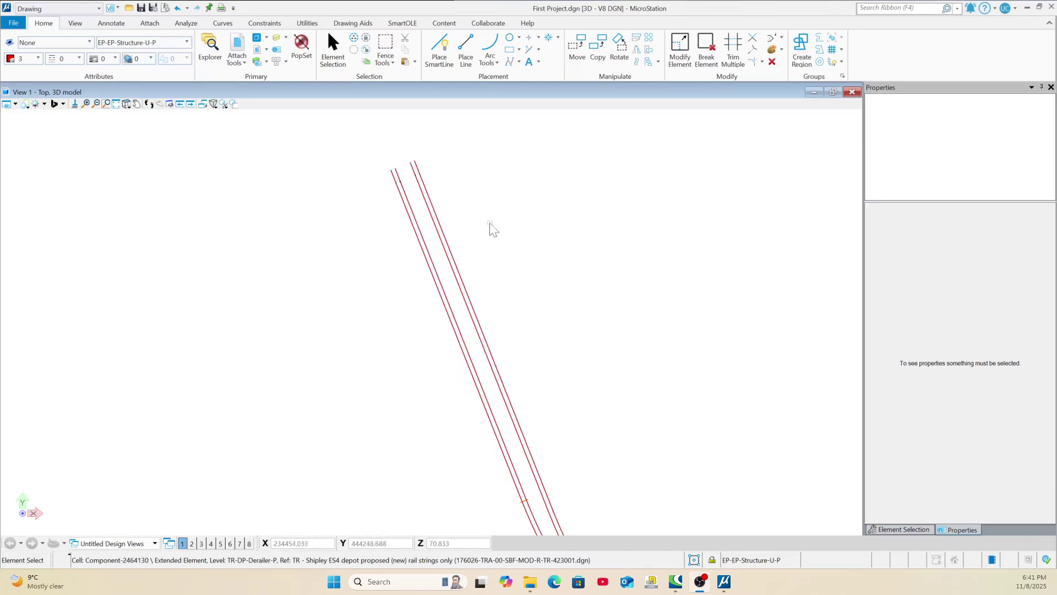
Browse the SmartOLE tools, then return to the main drawing tools.
scroll(435, 218, up, 2)
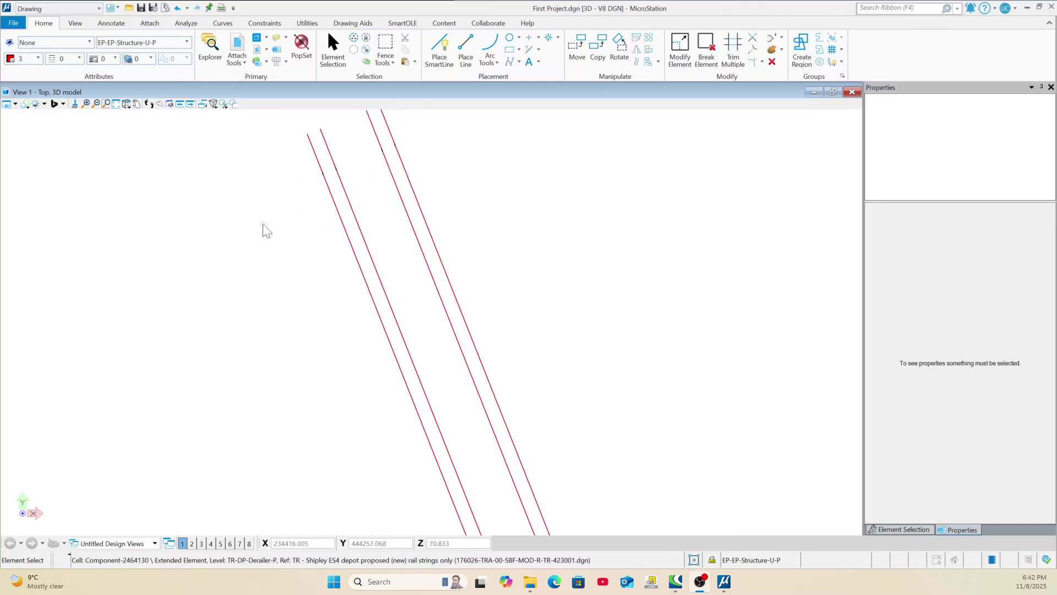
scroll(296, 275, down, 2)
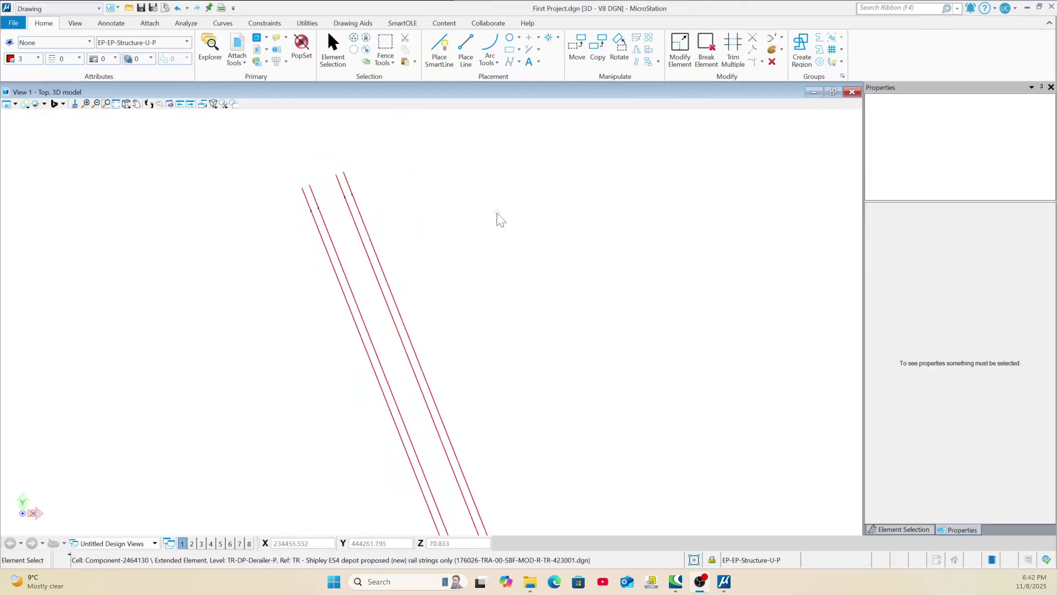
click(402, 24)
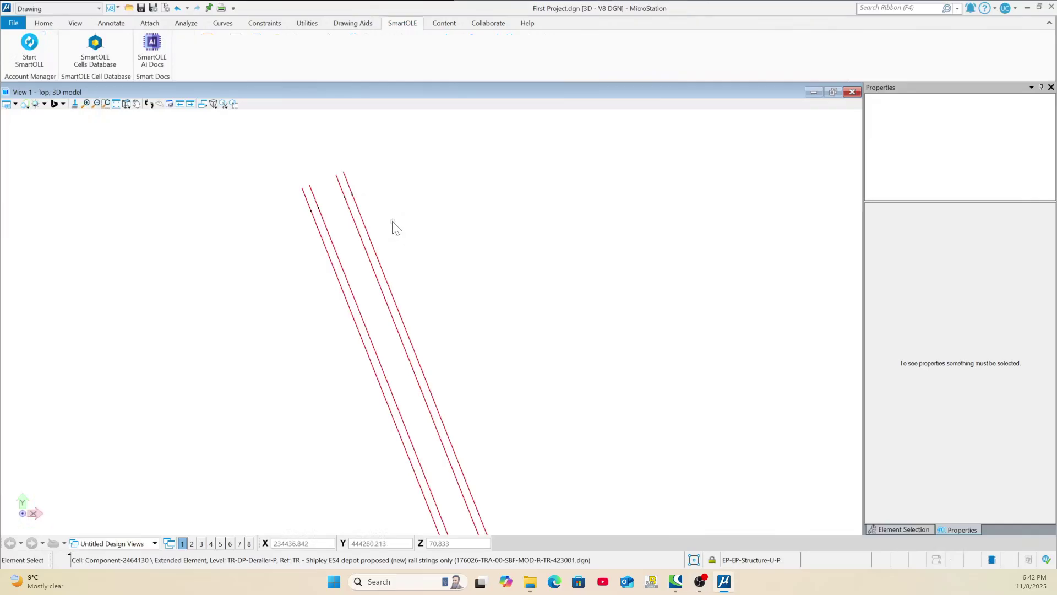
scroll(189, 201, down, 3)
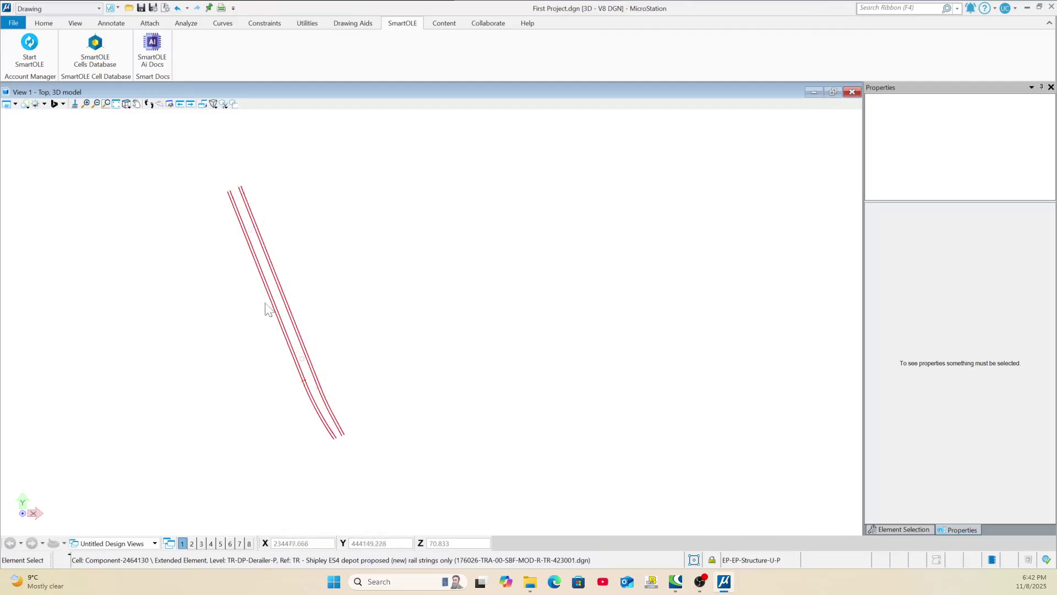
click(126, 103)
click(44, 24)
click(329, 33)
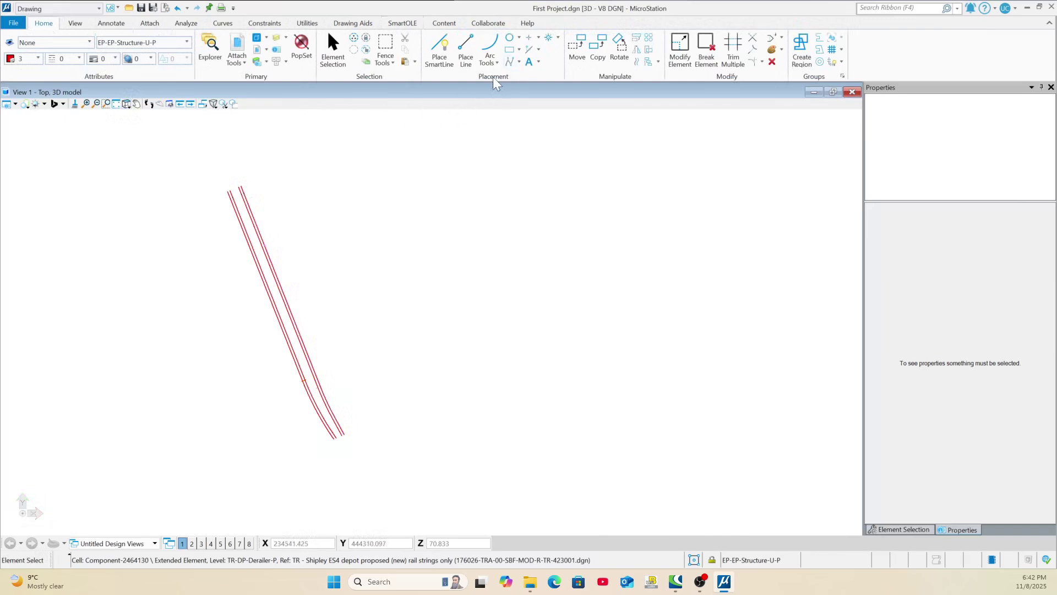
Set up Construct Line at Active Angle with a length of 2.5 at 90°.
click(538, 50)
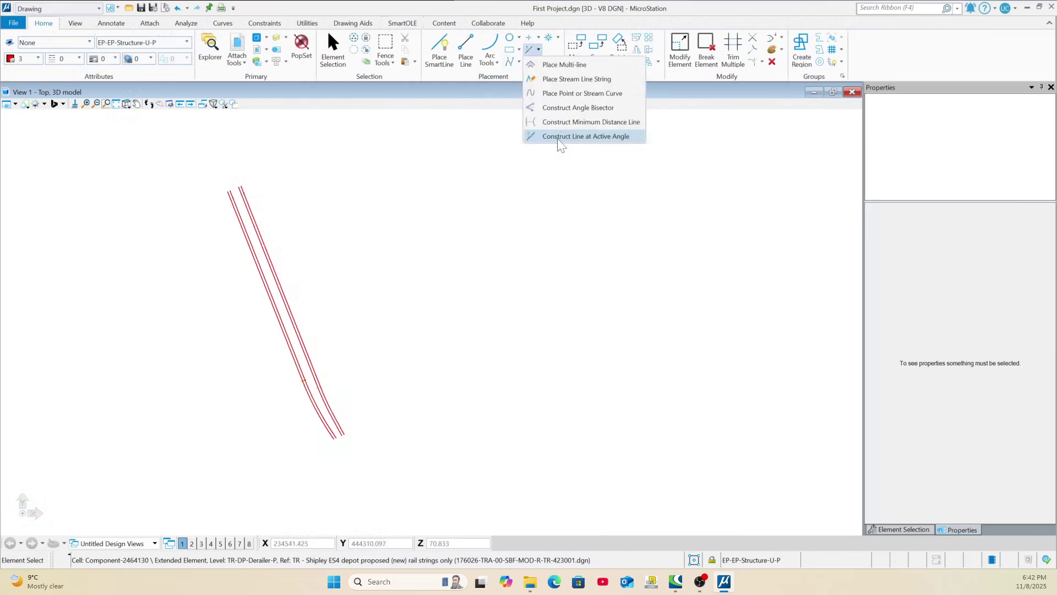
click(560, 137)
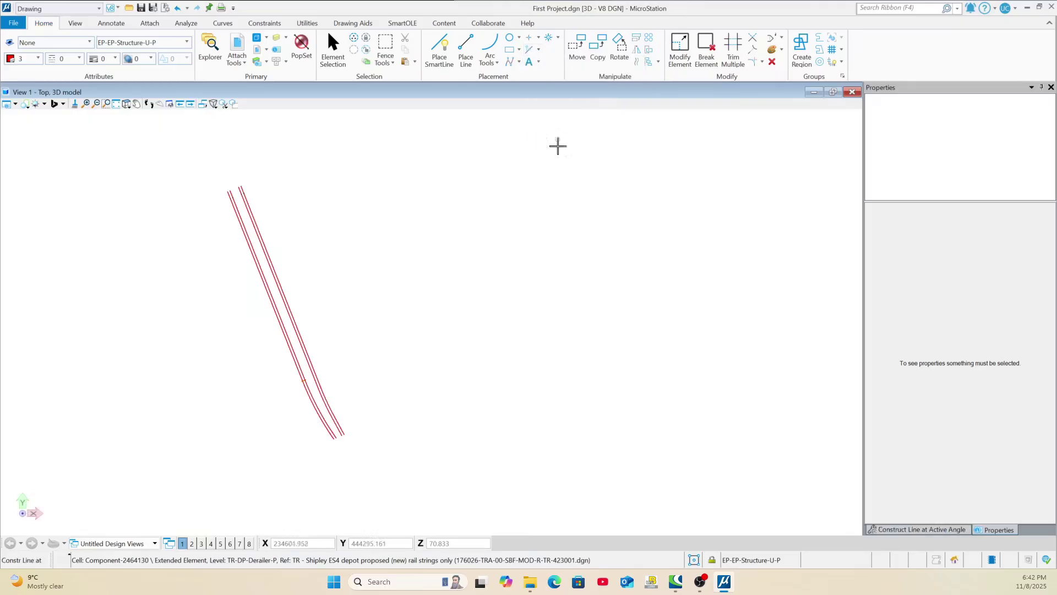
click(944, 530)
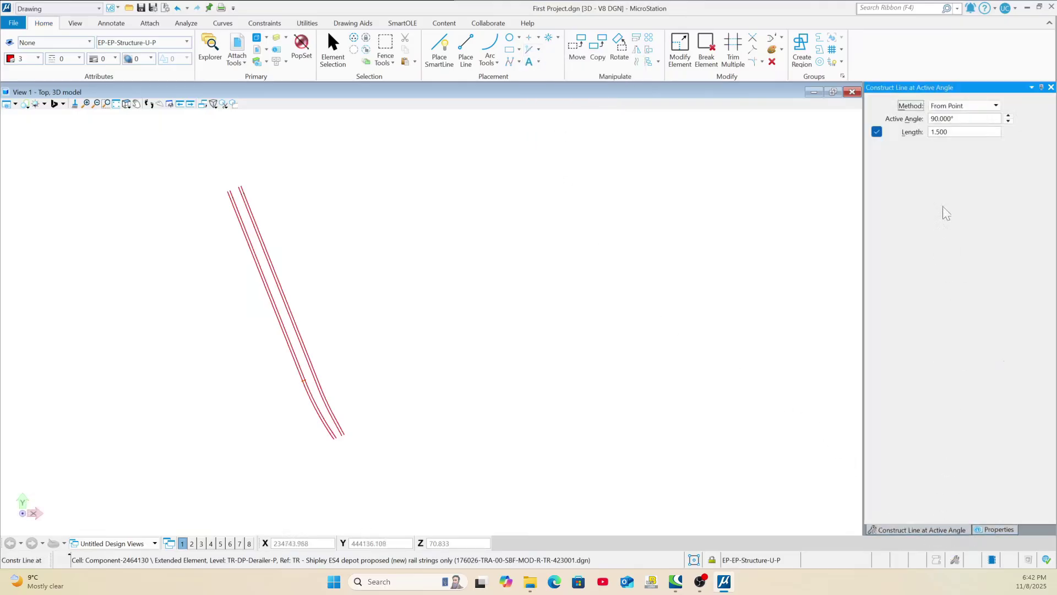
double_click(954, 137)
text(2.5)
key(Return)
Place 2.5-long perpendicular lines off the outer right rail and the outer left rail.
scroll(242, 200, up, 4)
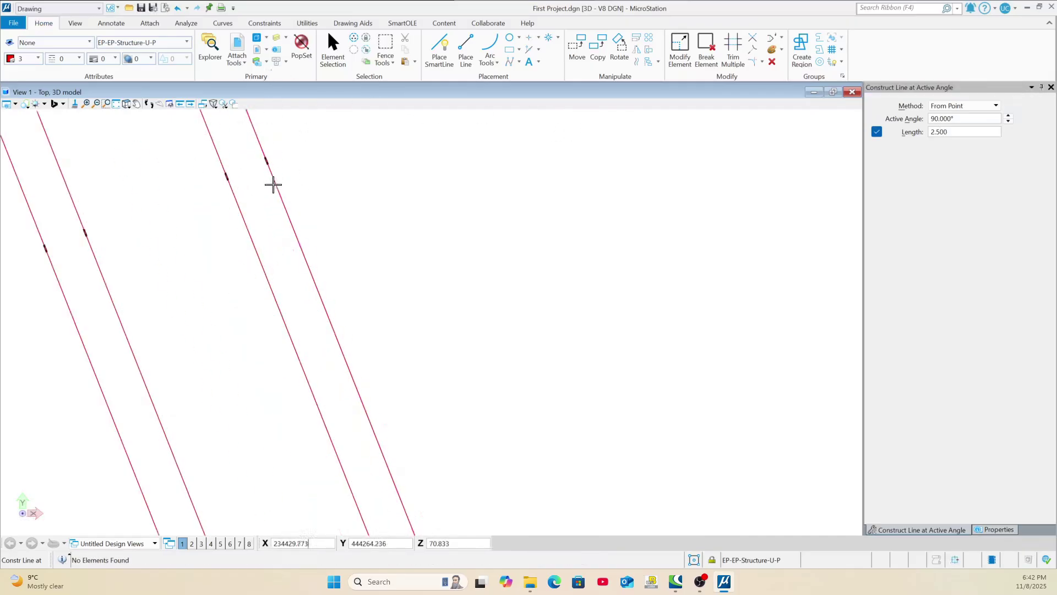
click(276, 181)
click(307, 176)
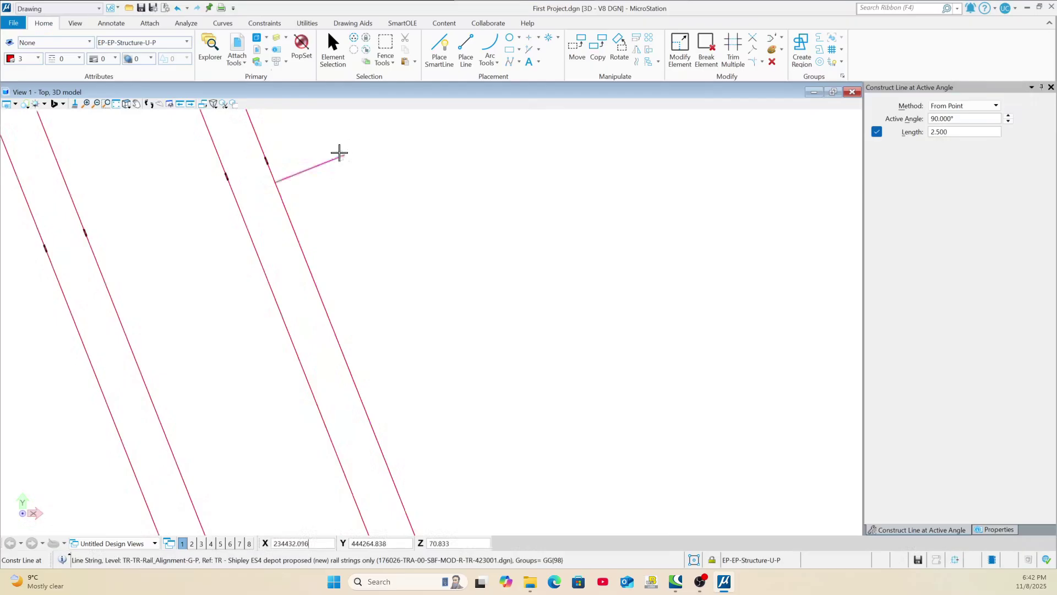
scroll(333, 153, down, 2)
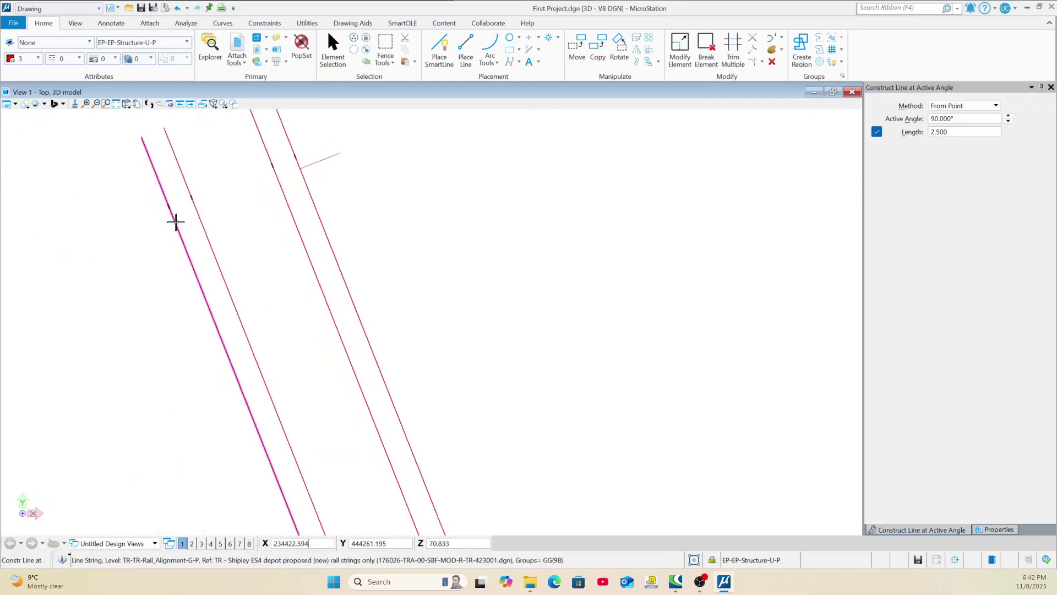
click(172, 223)
click(148, 232)
scroll(309, 206, down, 2)
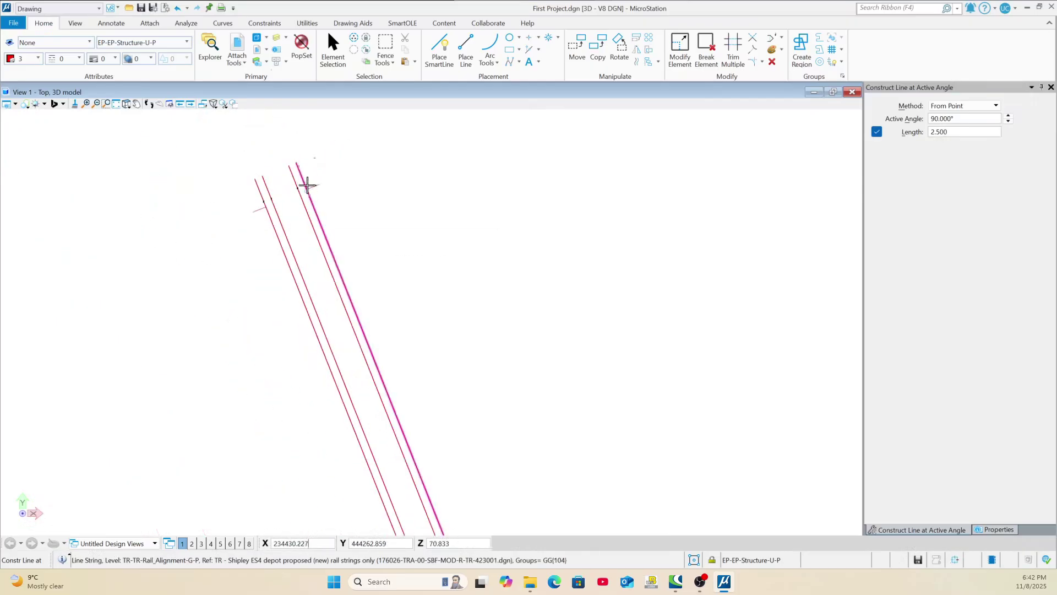
click(648, 41)
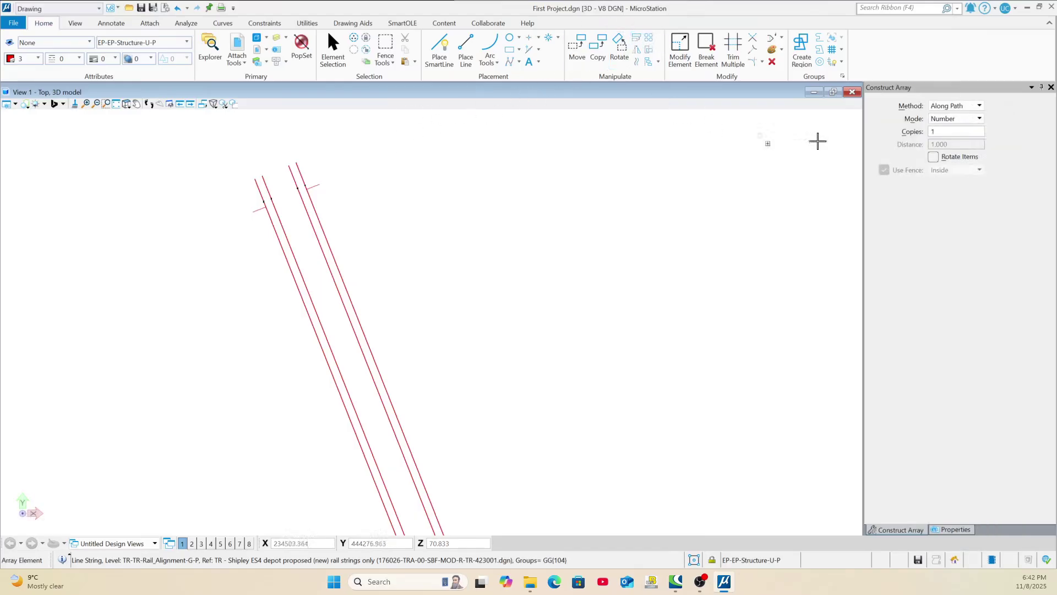
Array the cross line along the track with distance spacing of 40.
click(951, 120)
click(953, 139)
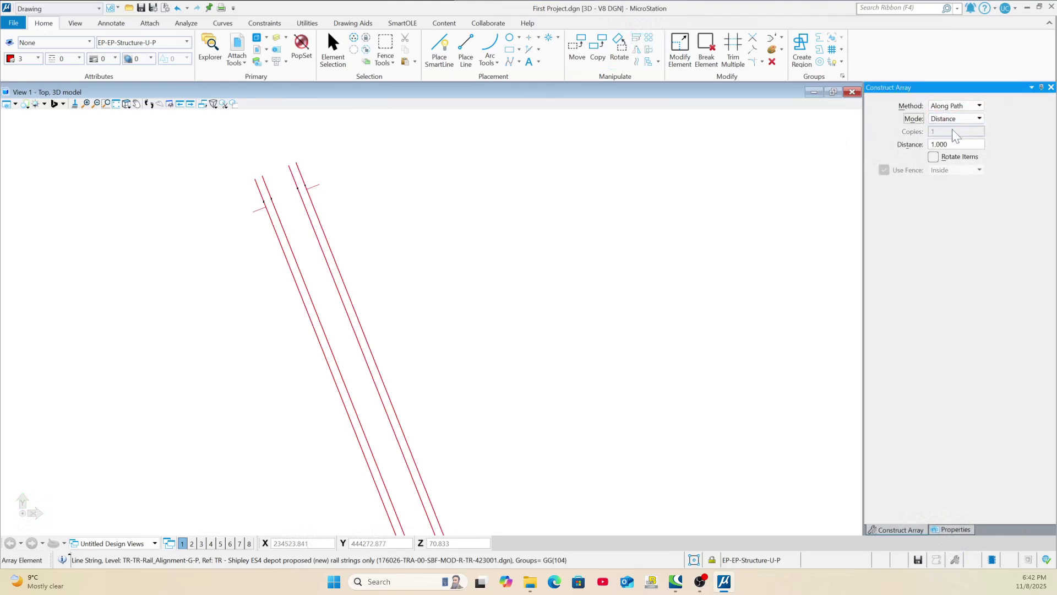
click(951, 145)
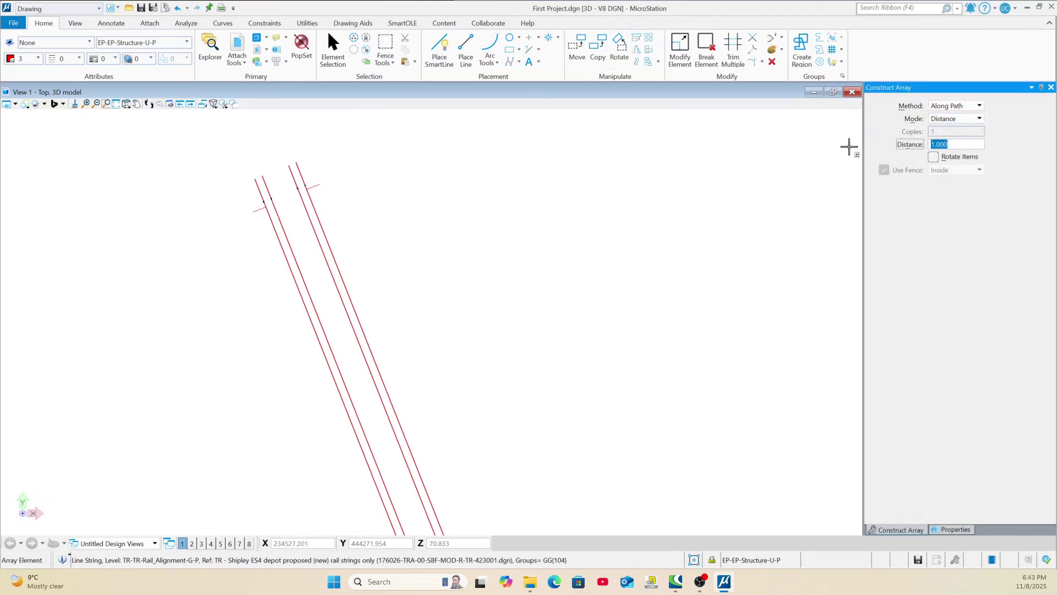
text(40)
scroll(295, 215, up, 4)
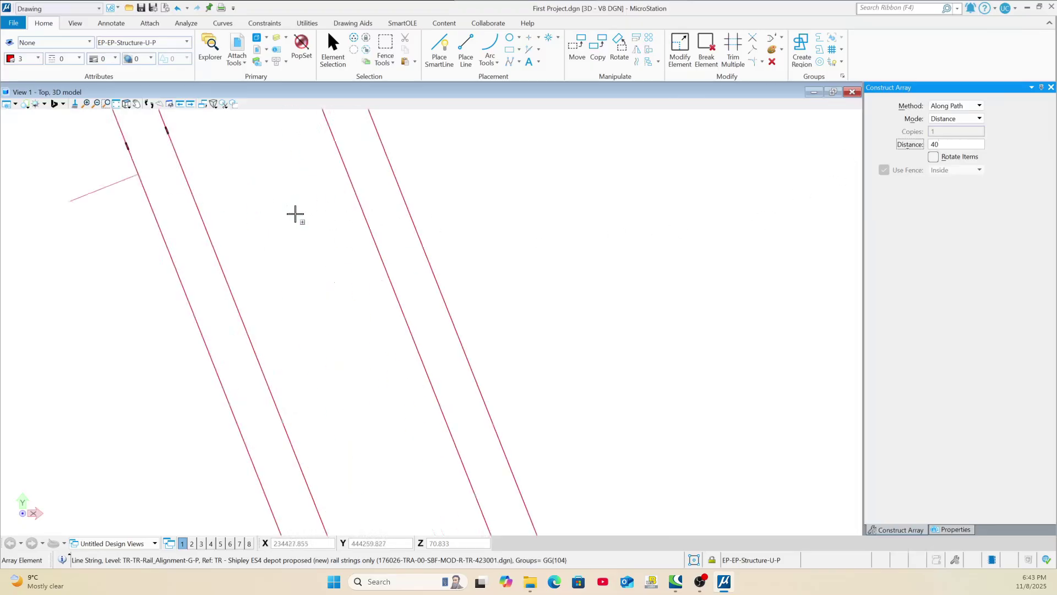
click(370, 146)
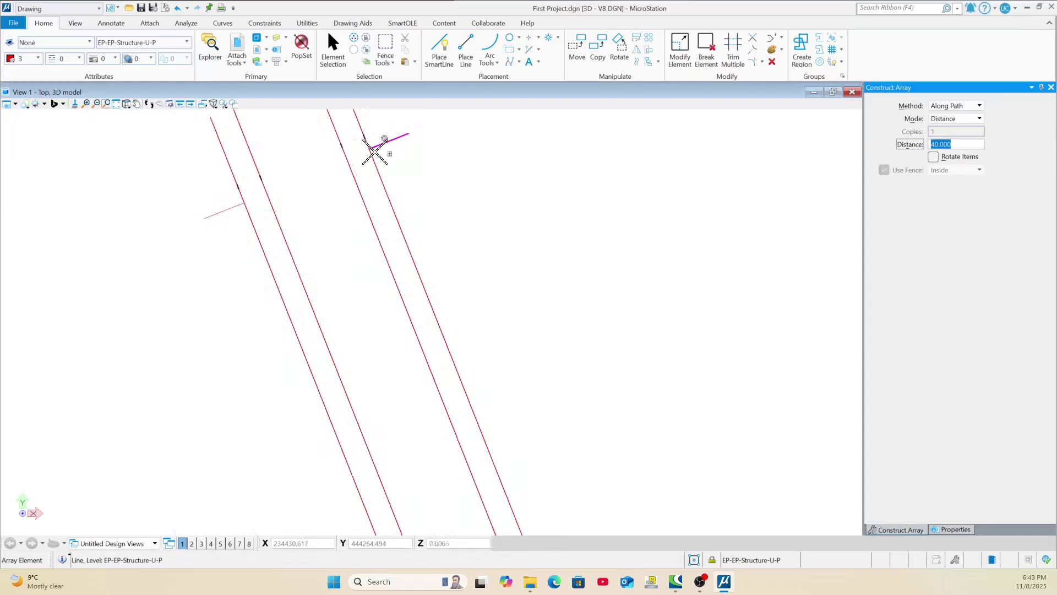
scroll(370, 144, down, 4)
scroll(407, 220, down, 4)
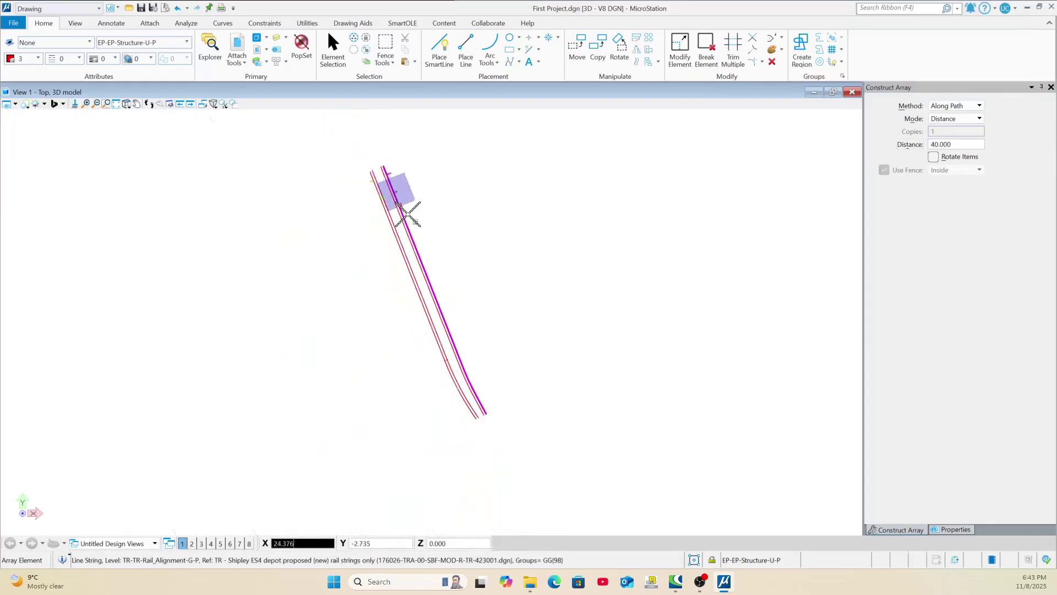
scroll(443, 316, up, 3)
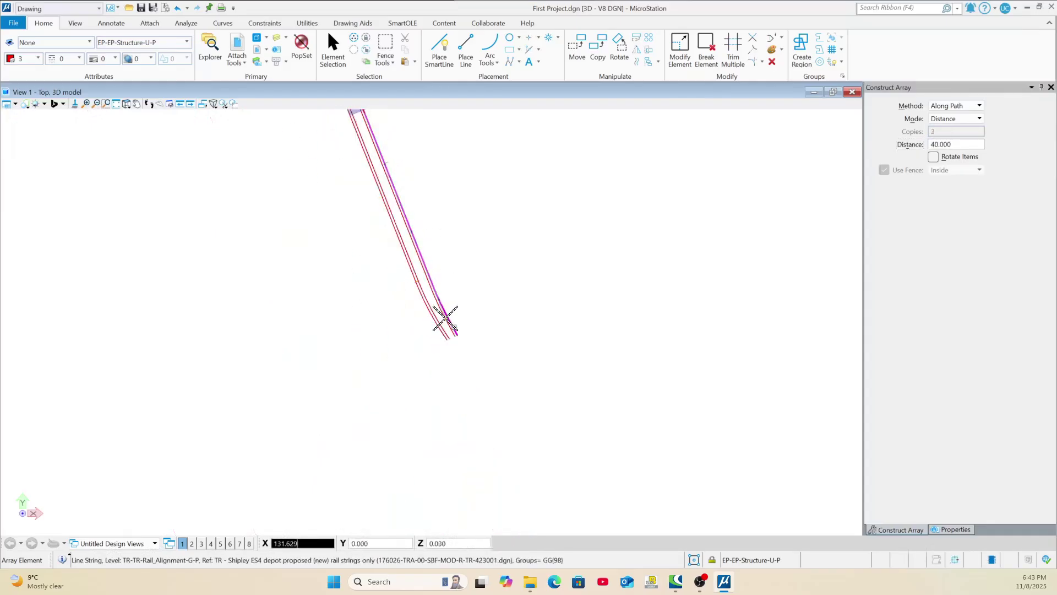
scroll(490, 325, down, 2)
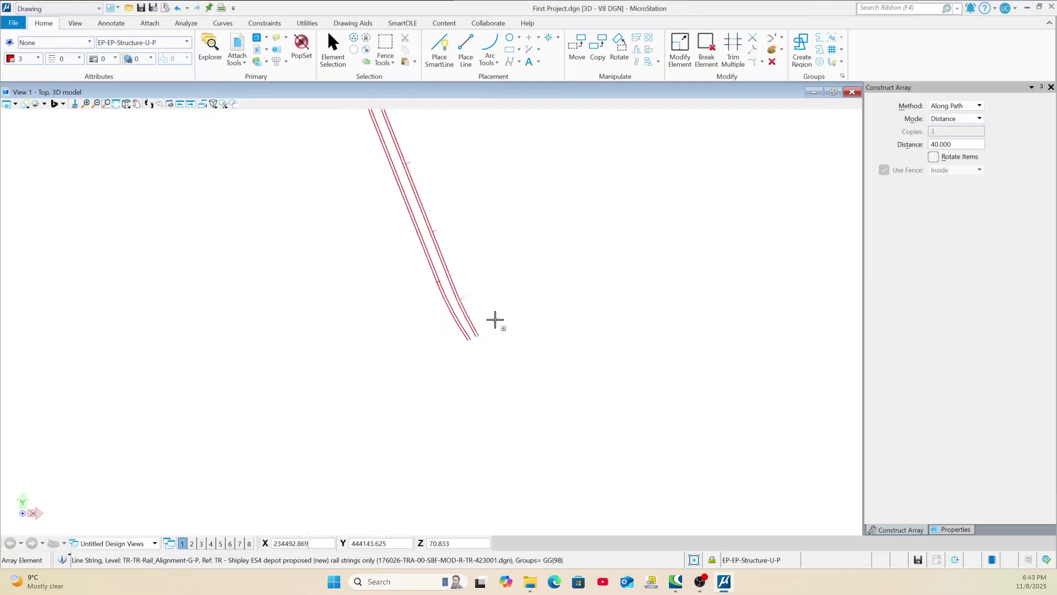
scroll(396, 201, down, 2)
scroll(385, 184, up, 3)
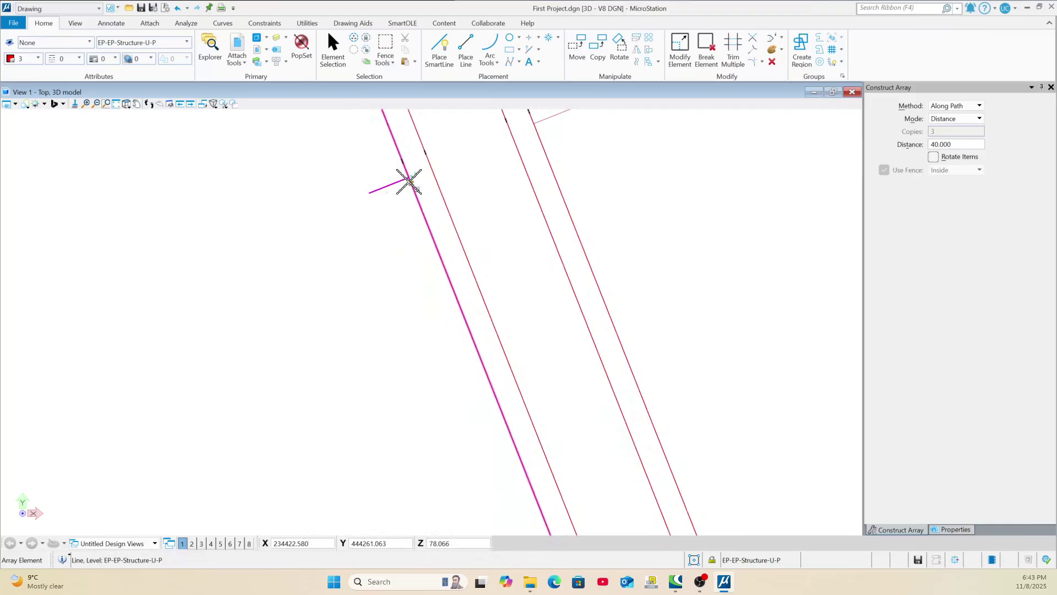
scroll(408, 161, down, 4)
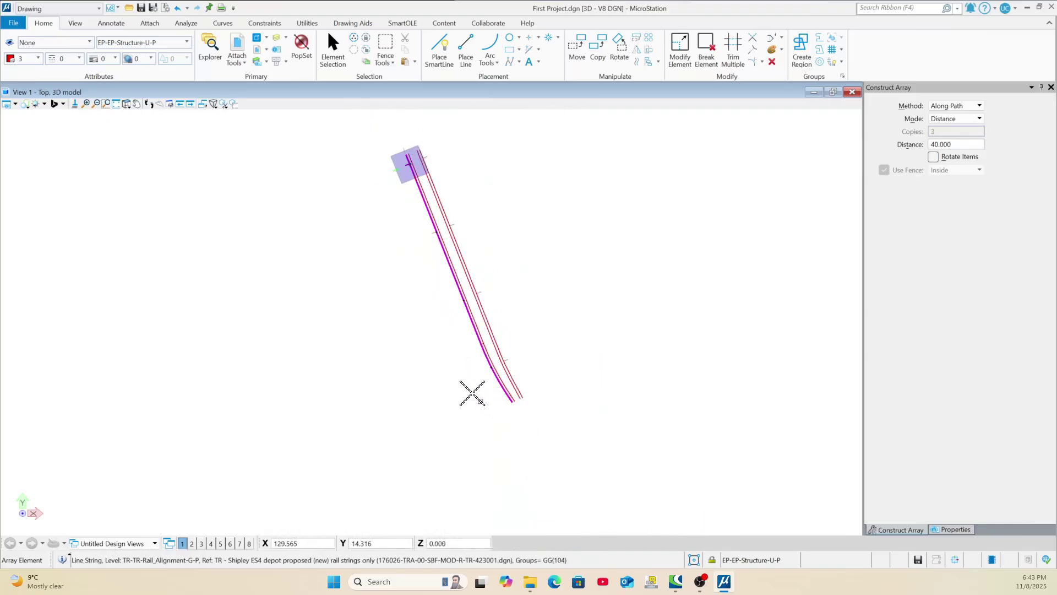
scroll(408, 153, up, 2)
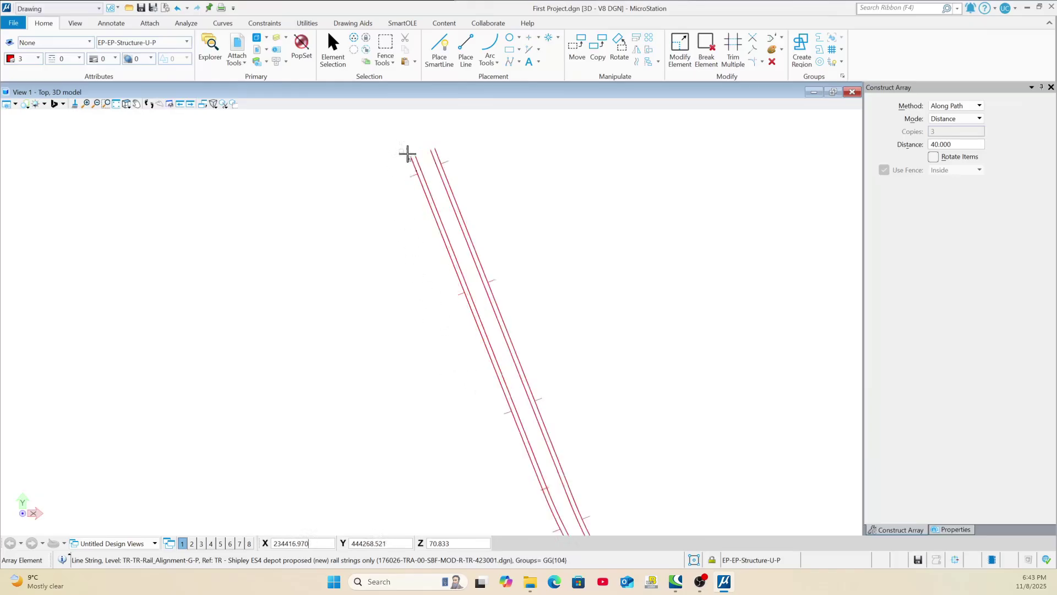
scroll(472, 160, up, 1)
scroll(540, 427, down, 1)
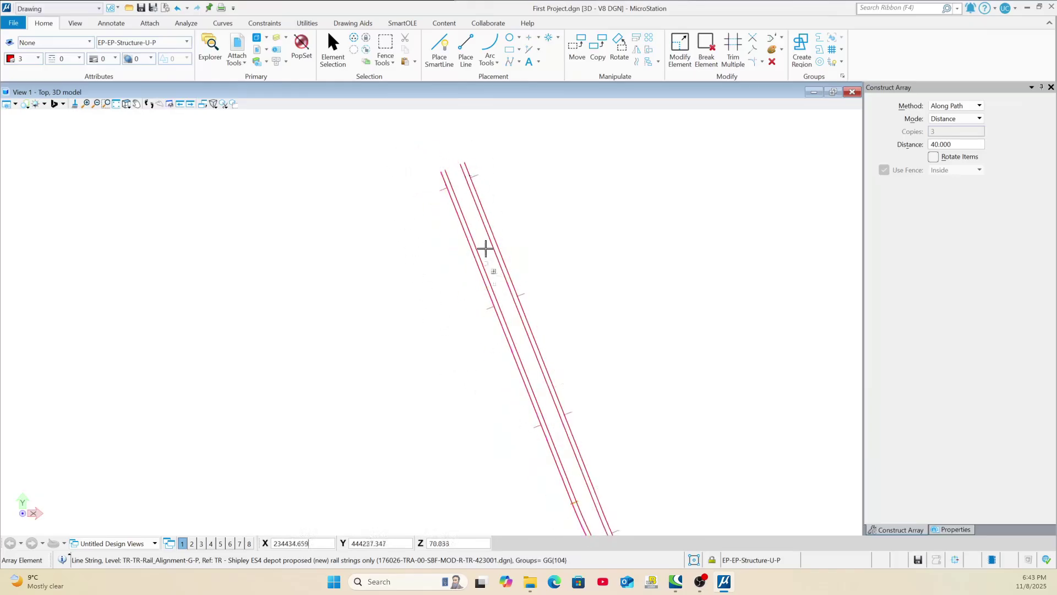
scroll(468, 177, up, 5)
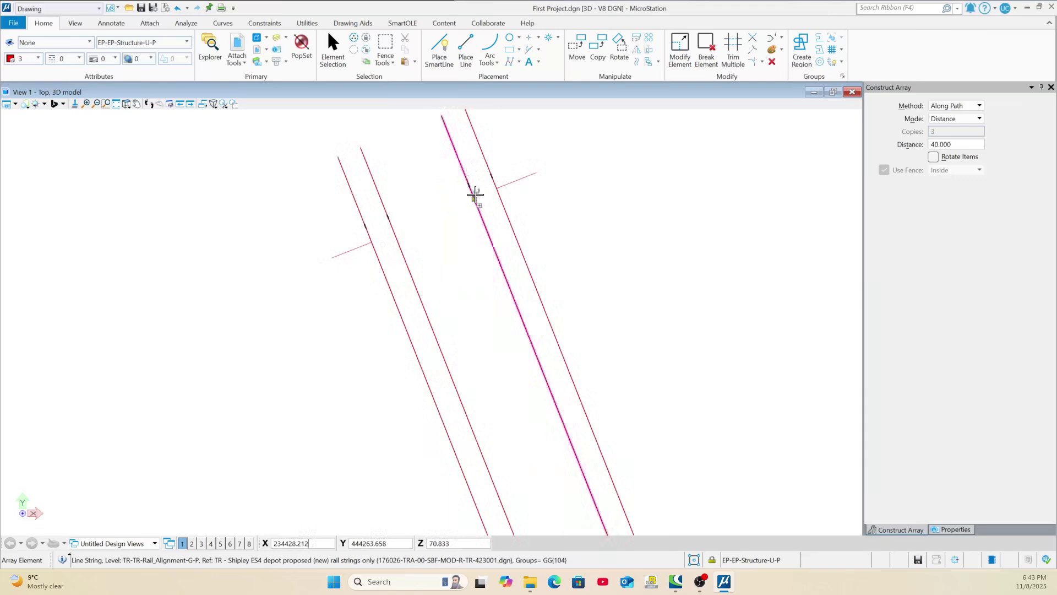
scroll(510, 172, up, 2)
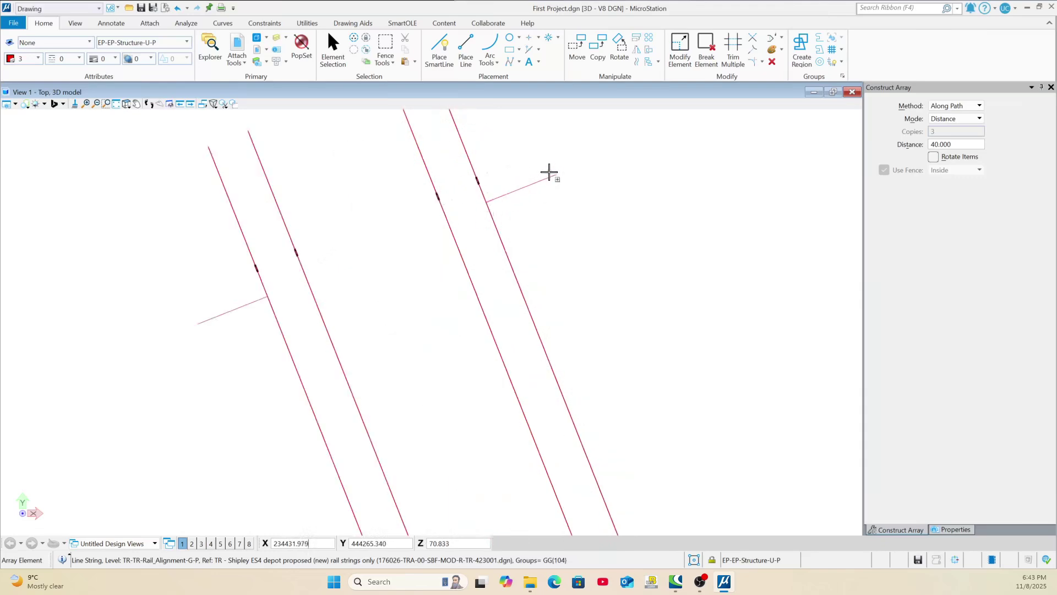
Check a short cross line's properties, then launch SmartOLE.
click(333, 47)
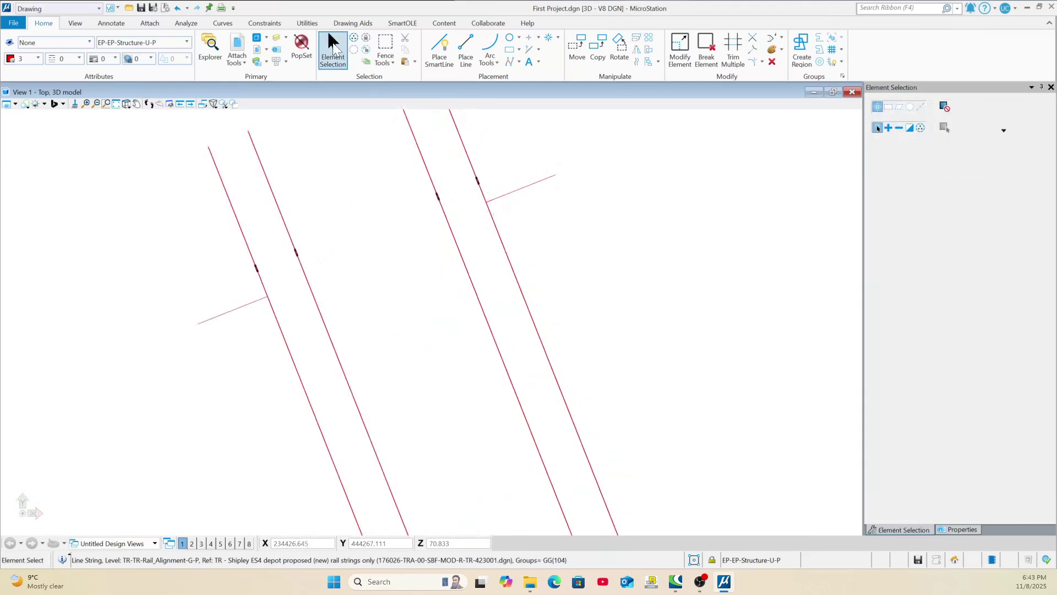
click(508, 200)
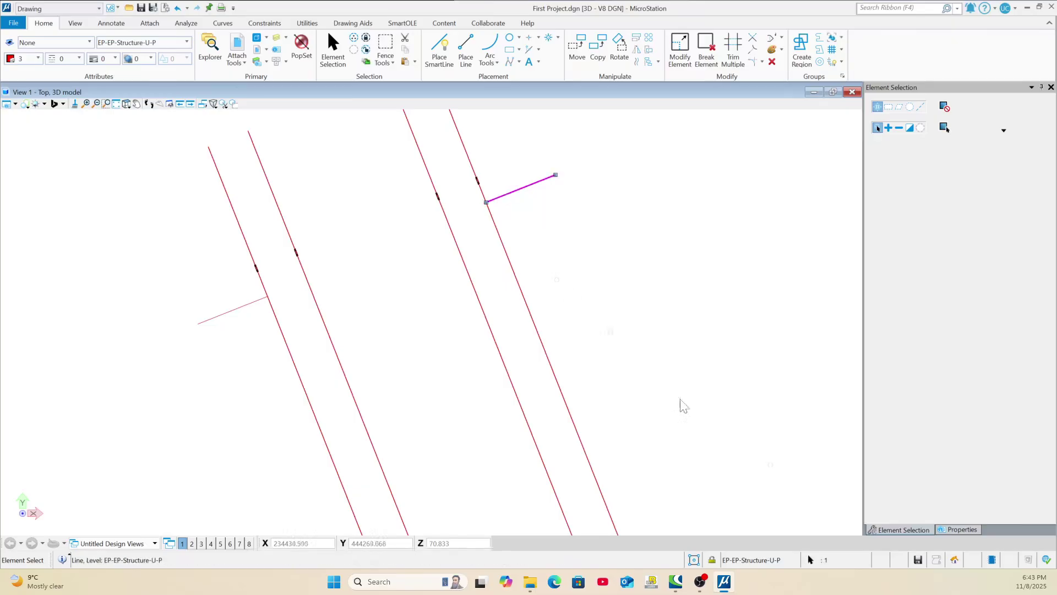
click(959, 529)
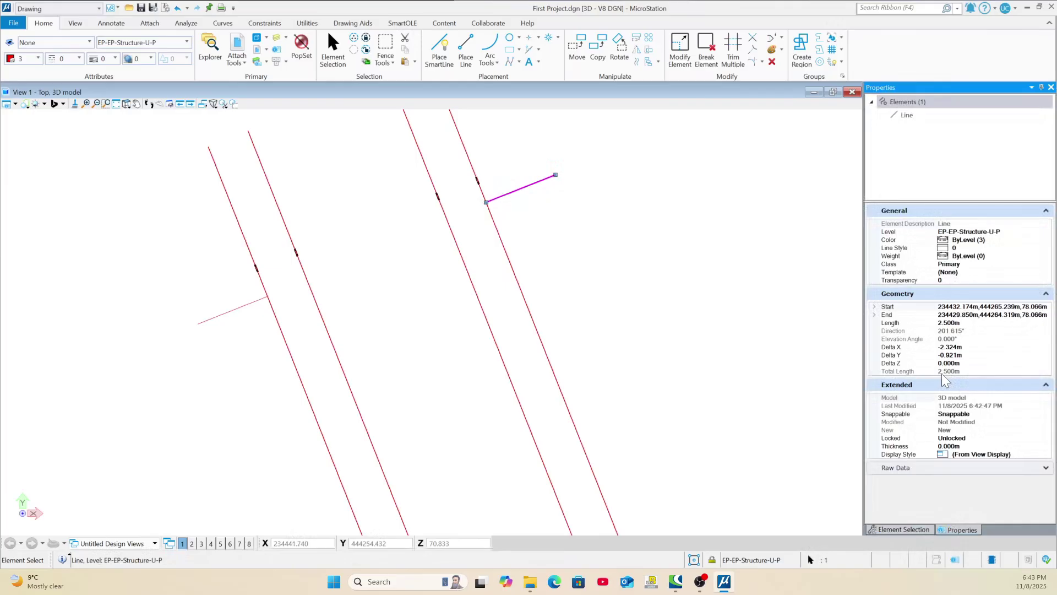
click(488, 262)
scroll(319, 216, down, 5)
click(403, 23)
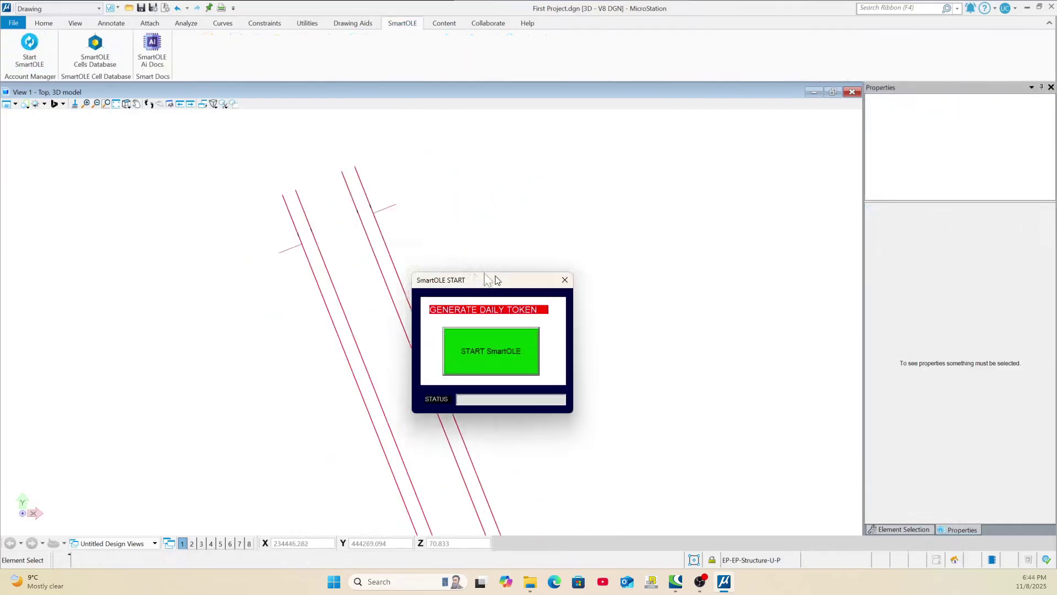
Start SmartOLE, close its start window and open the SmartOLE cells library.
drag(501, 282, 411, 192)
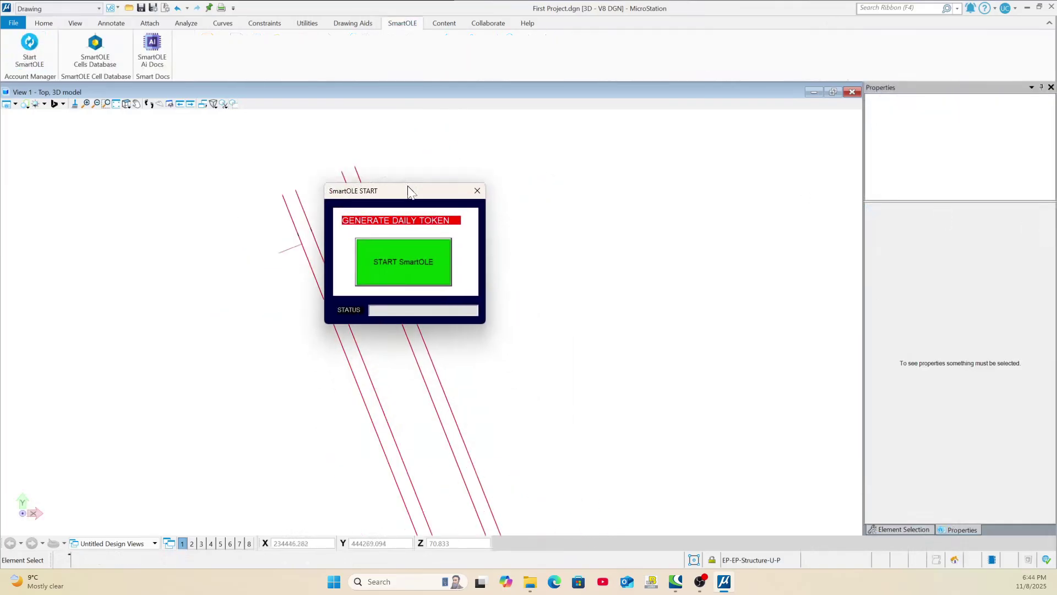
click(392, 261)
click(477, 192)
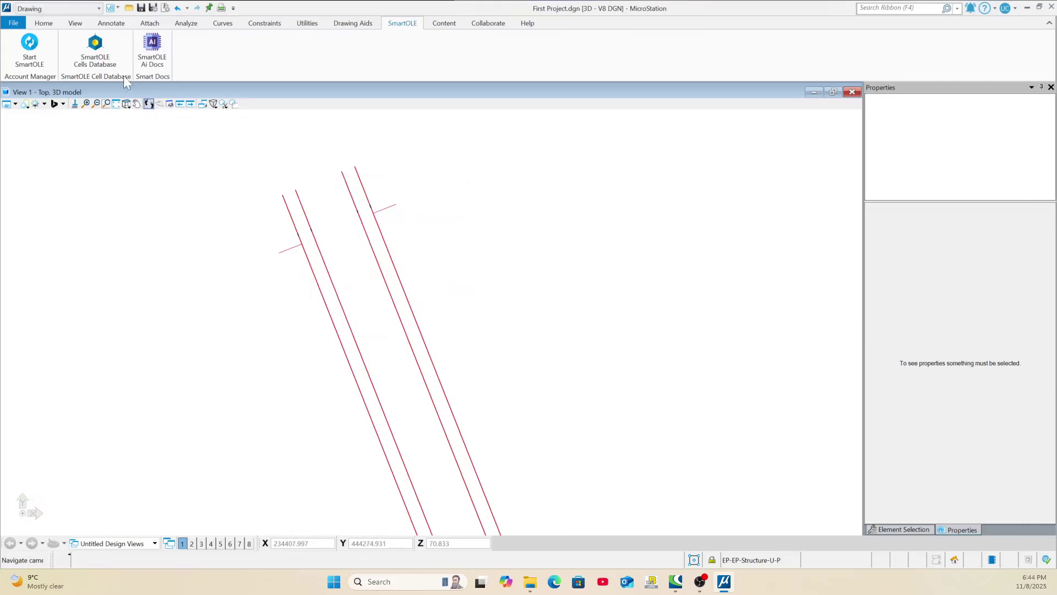
click(89, 42)
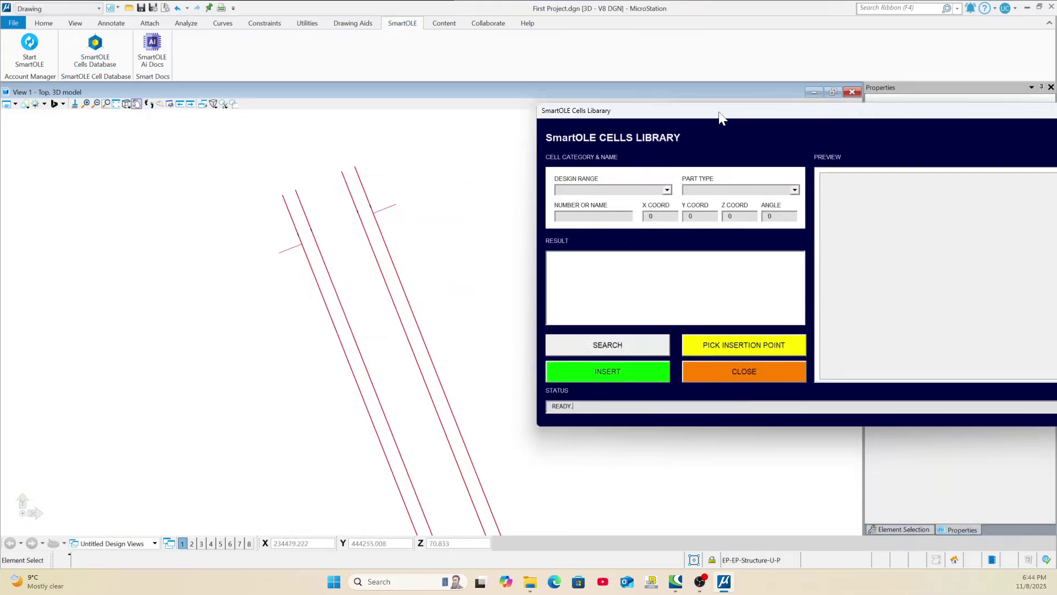
drag(718, 115, 676, 72)
scroll(247, 284, down, 3)
scroll(271, 287, up, 2)
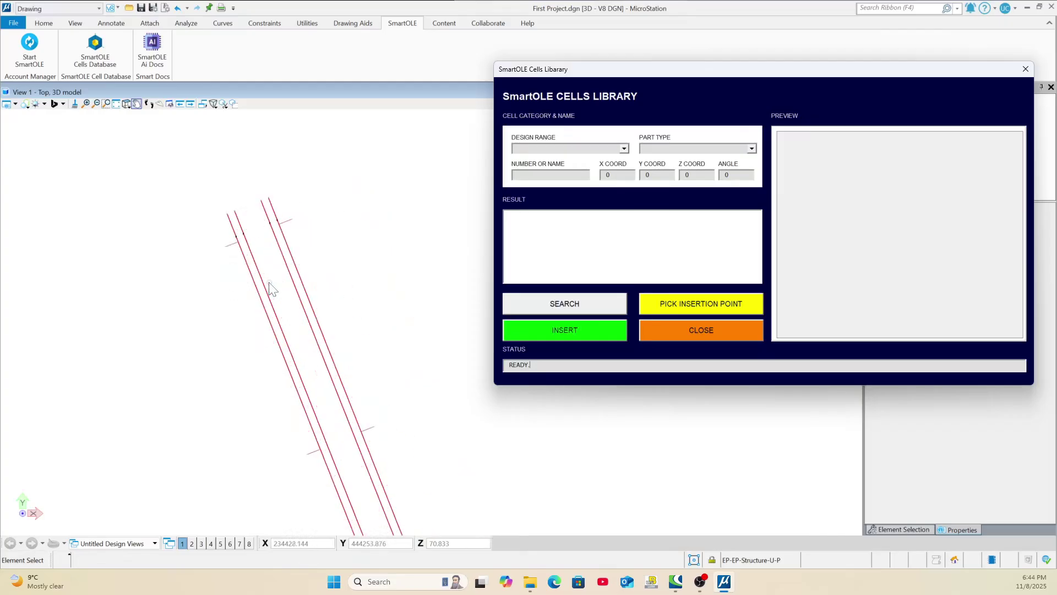
Set the design range to LAYOUT CELLS and preview the SINGLE TRACK CANTILEVER STC cell for 'stc'.
click(624, 148)
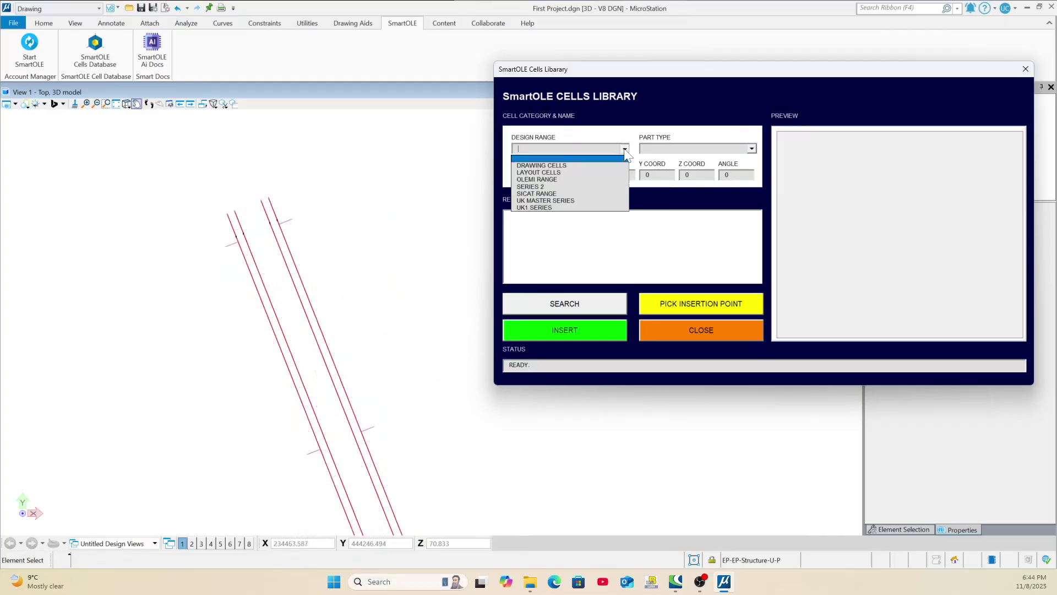
click(539, 172)
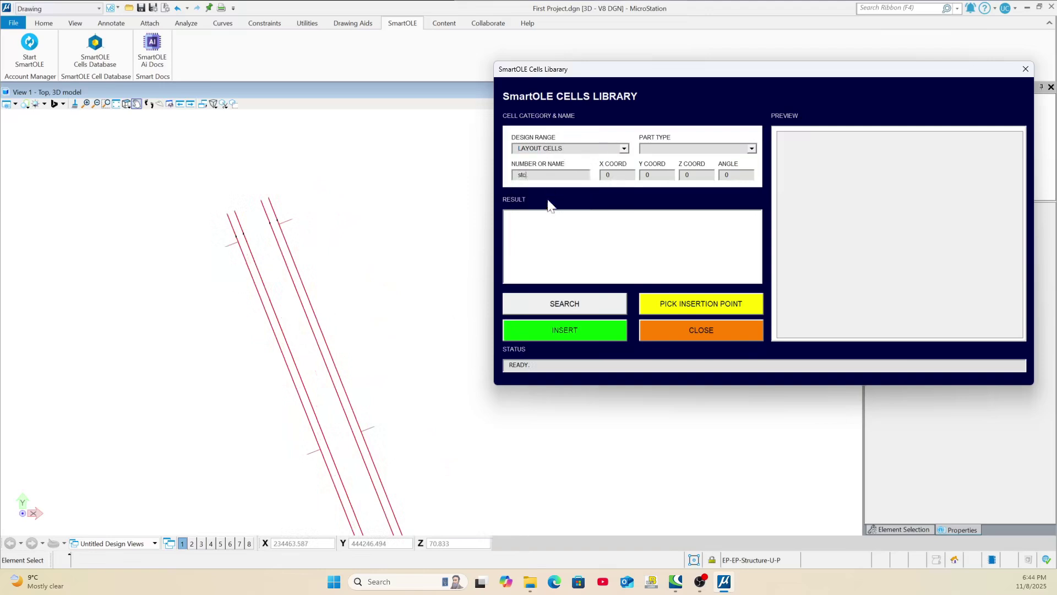
click(572, 307)
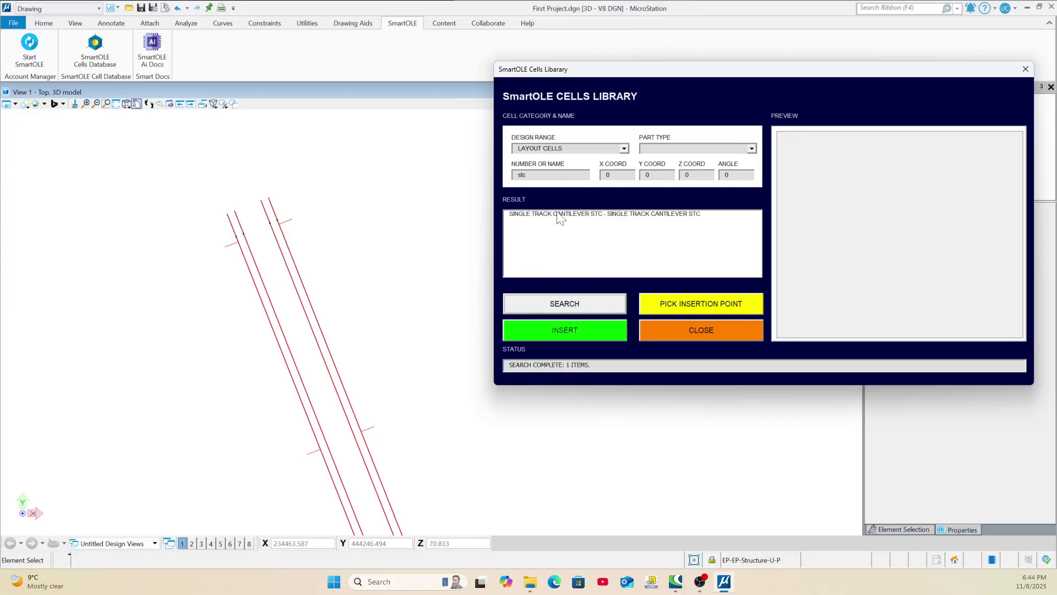
click(552, 216)
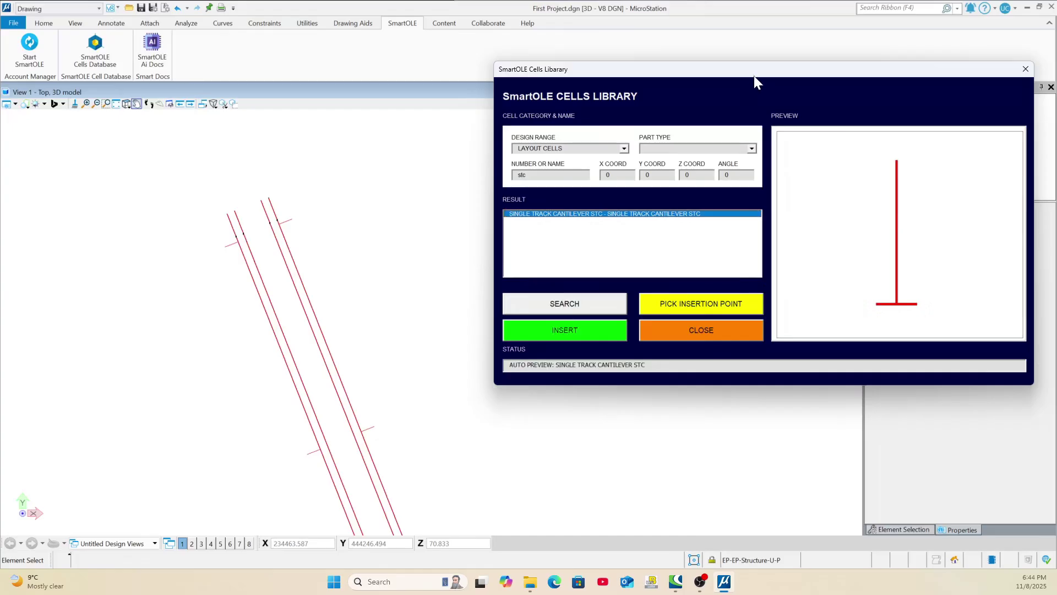
mouse_move(755, 76)
mouse_down()
mouse_move(461, 212)
mouse_move(346, 283)
mouse_up()
scroll(452, 166, down, 4)
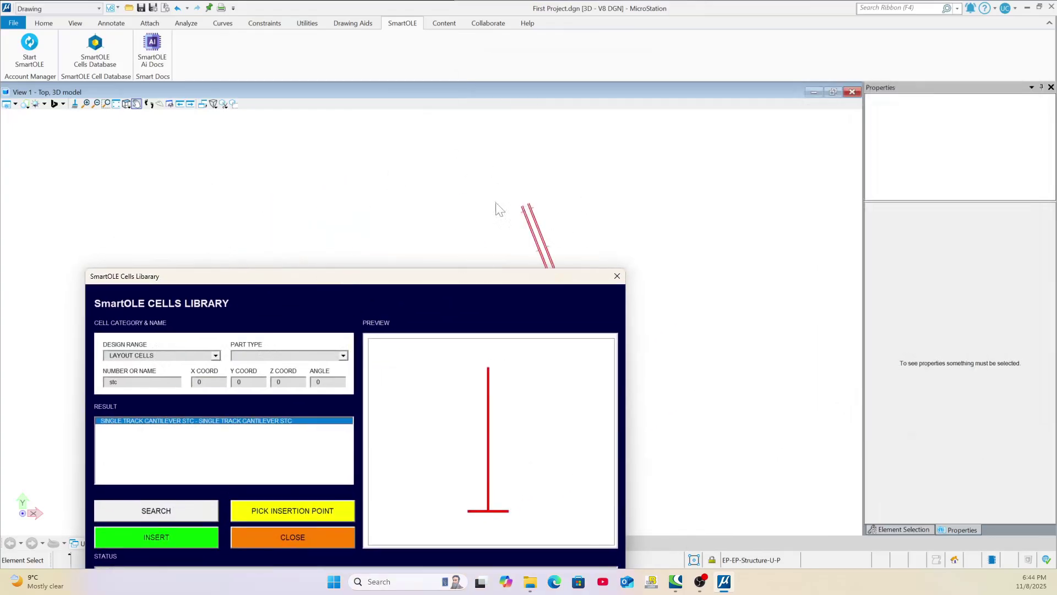
scroll(540, 229, up, 4)
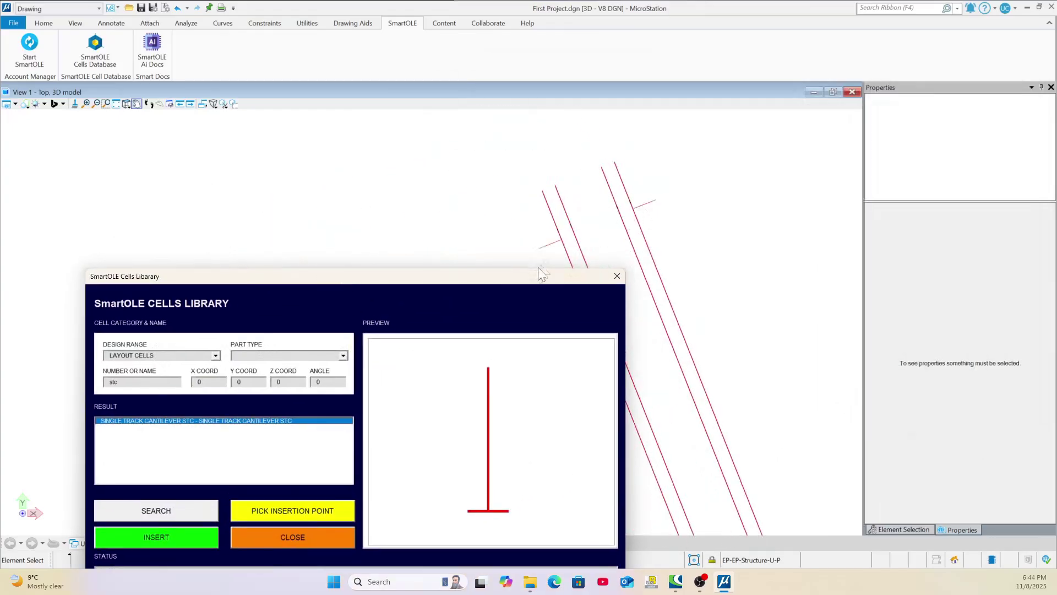
drag(538, 270, 452, 175)
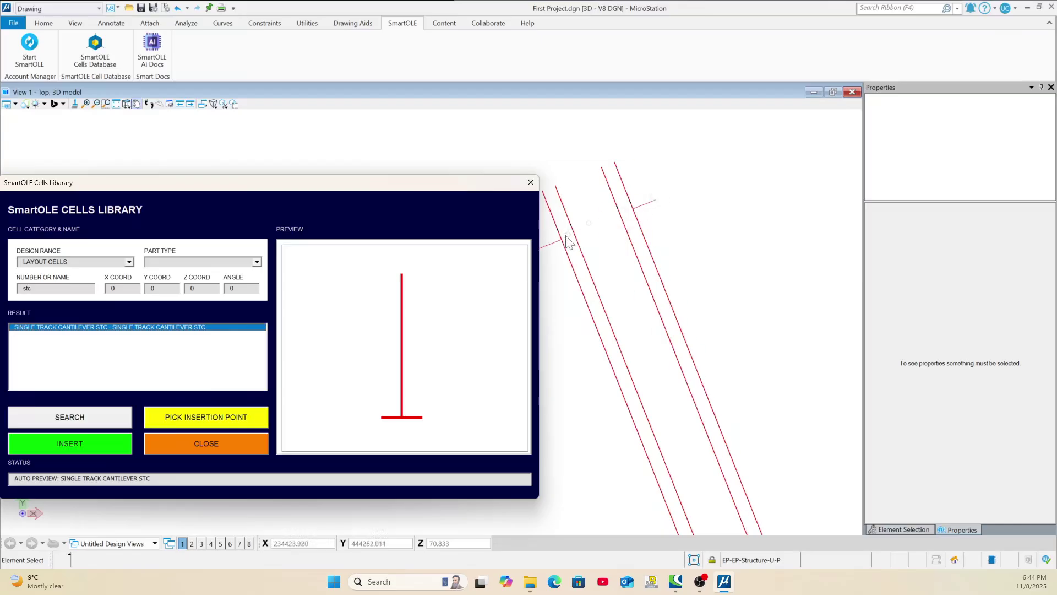
click(644, 203)
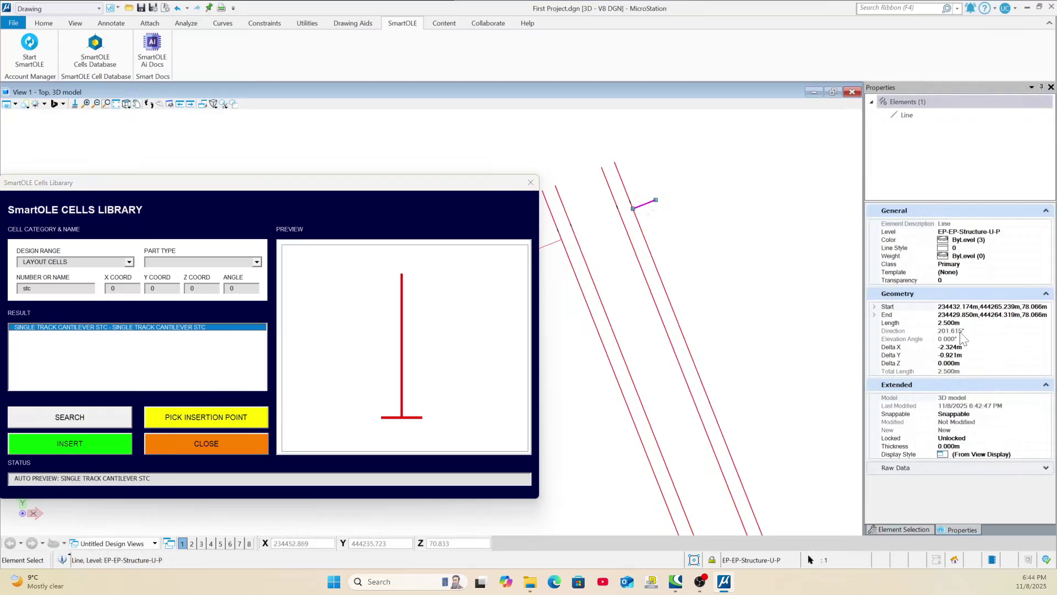
Set the STC cell angle to the tick line's 201.615° direction and begin picking the insertion point.
click(961, 332)
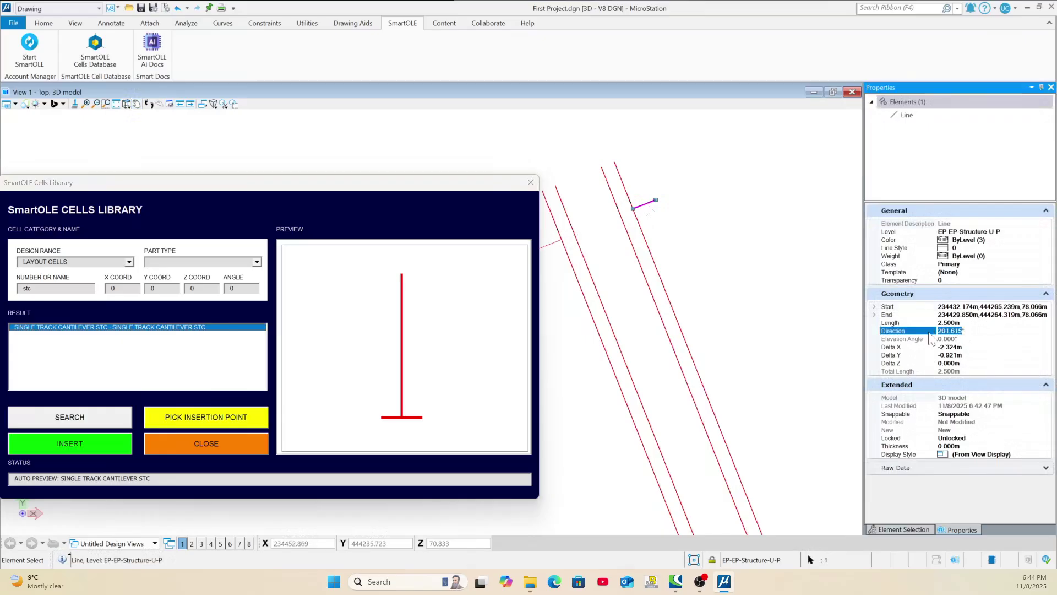
double_click(231, 288)
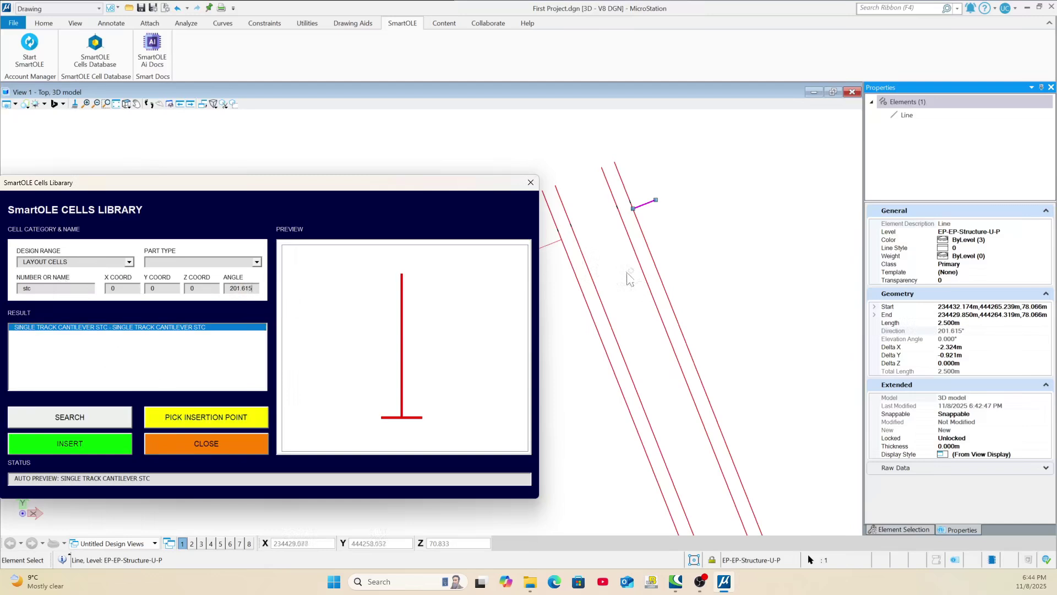
click(621, 282)
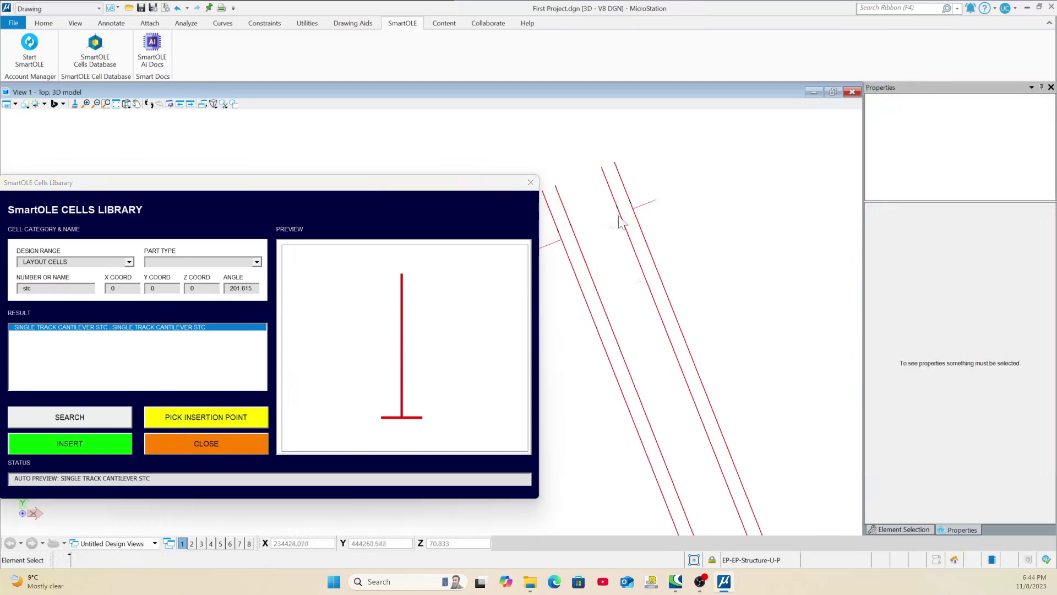
scroll(658, 193, up, 1)
scroll(698, 219, up, 1)
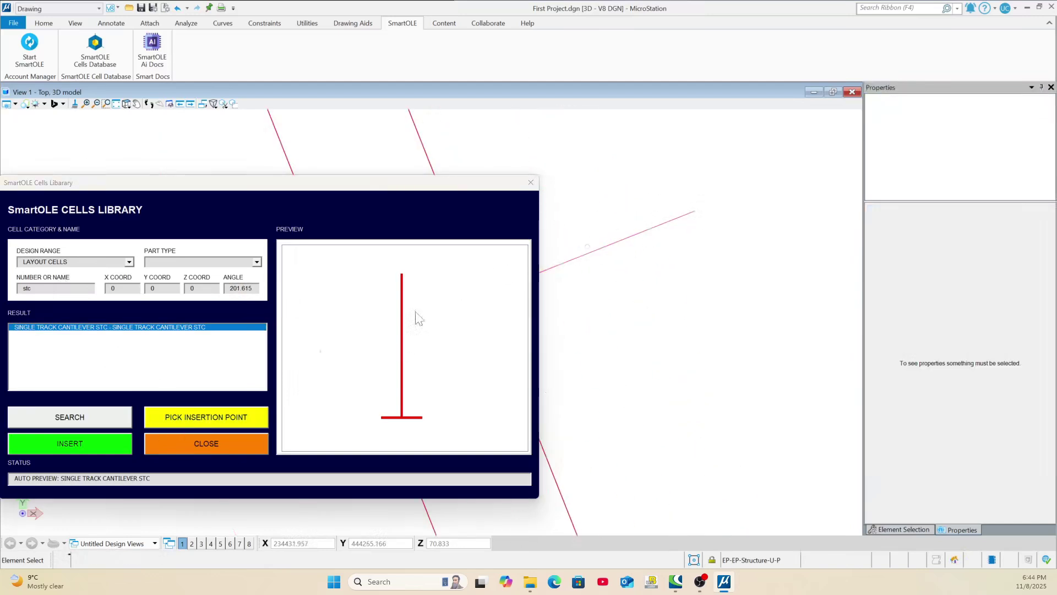
click(231, 414)
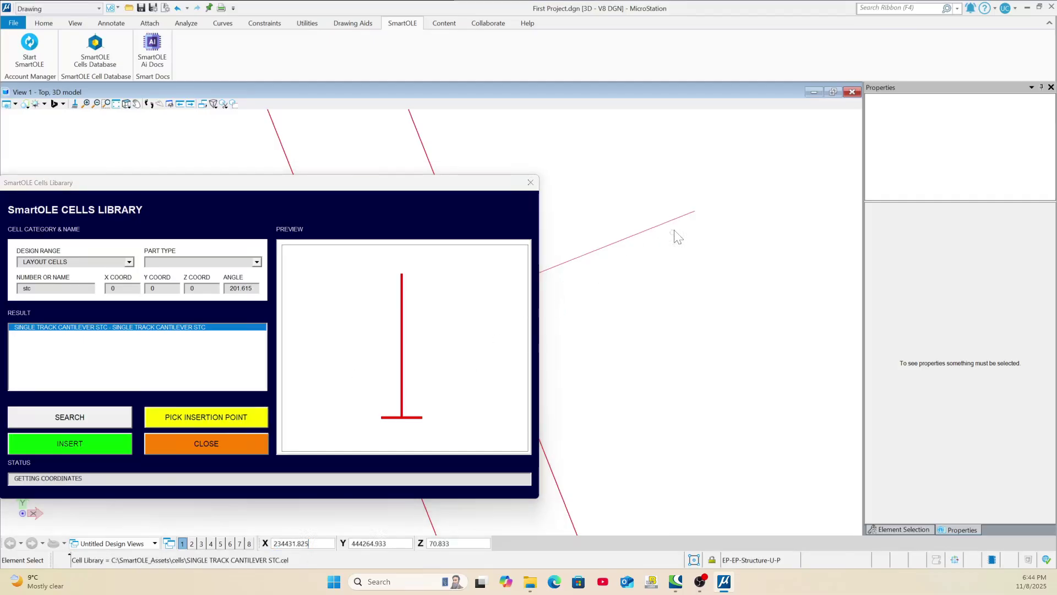
Insert the STC cantilever at the tick line end, then insert a STRUCTURE NUMBER BOX found by searching 'box'.
click(697, 218)
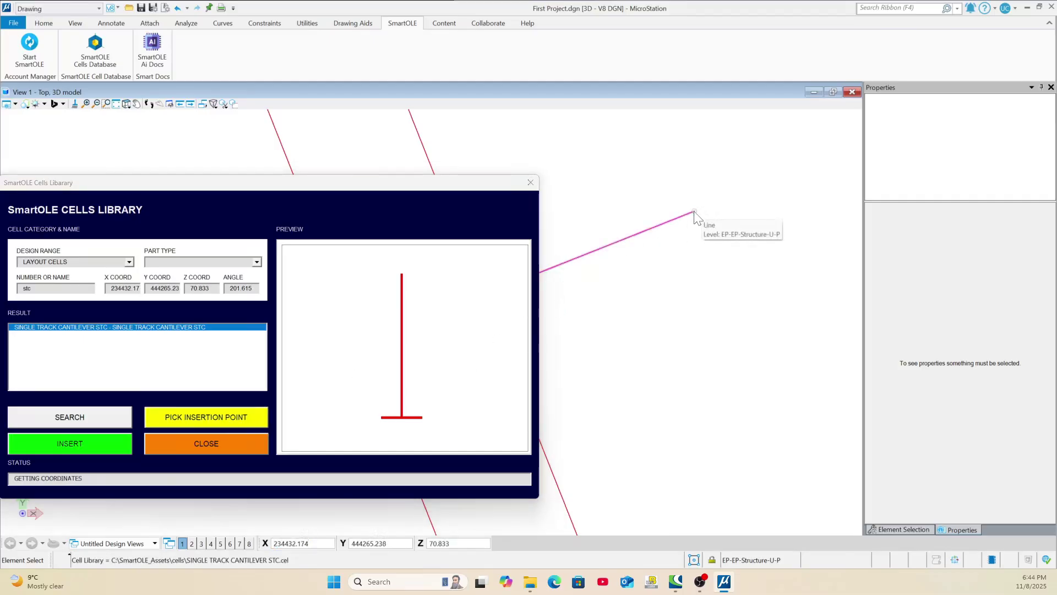
click(86, 440)
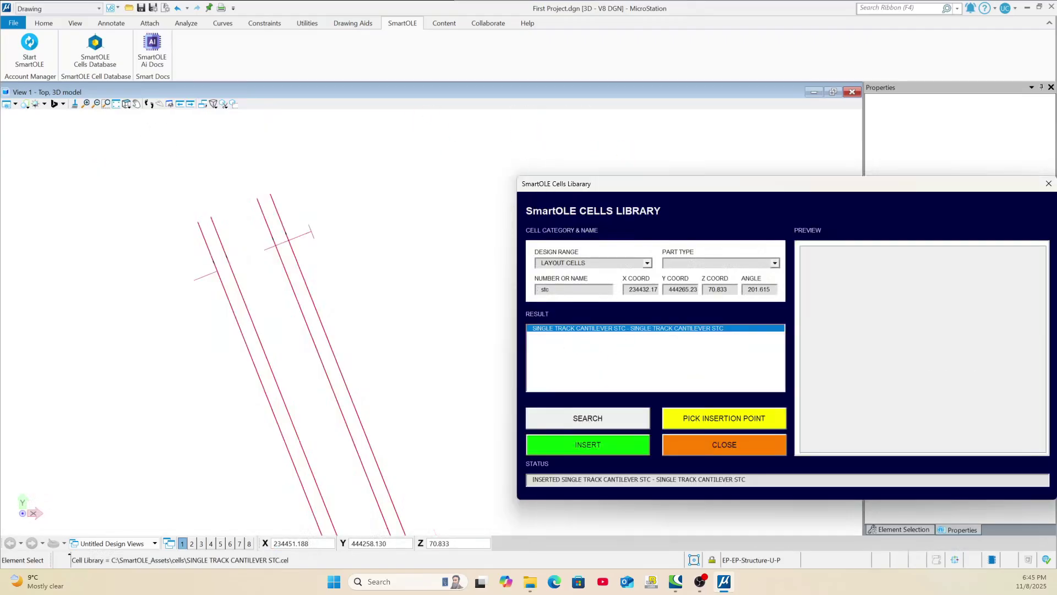
click(573, 289)
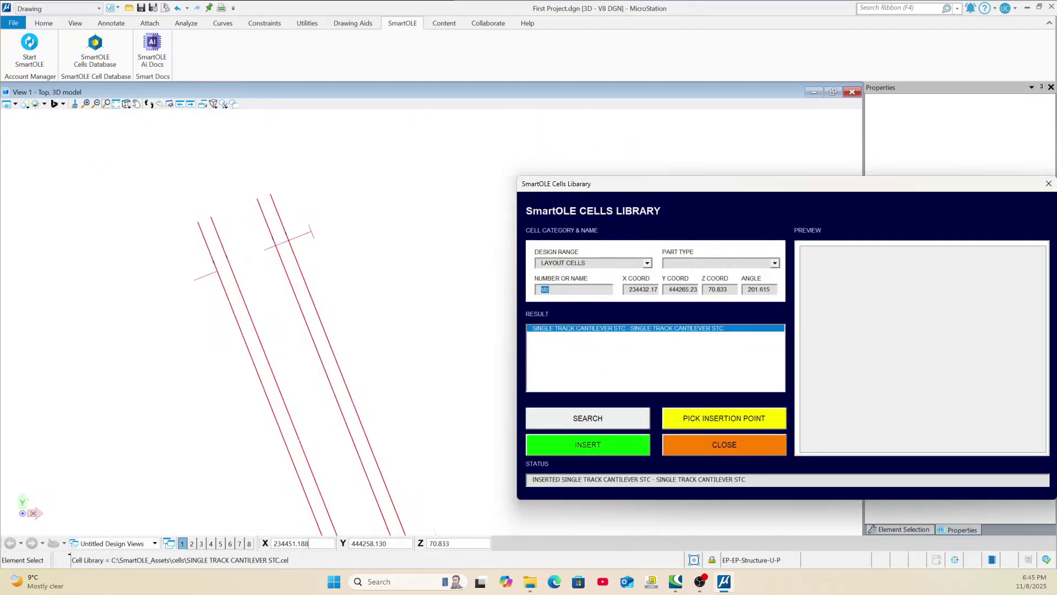
text(box)
click(603, 422)
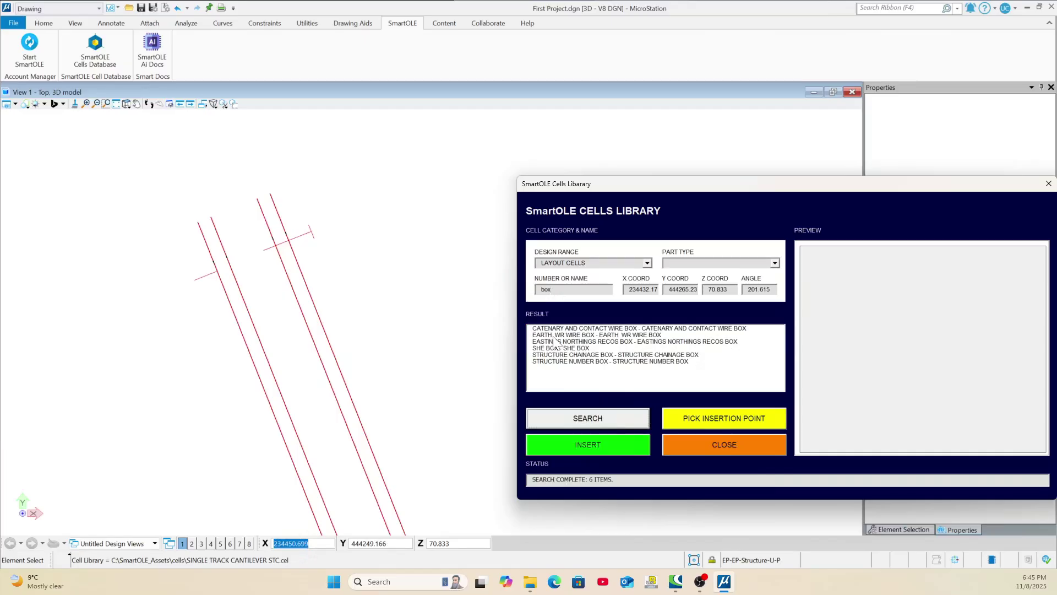
click(558, 356)
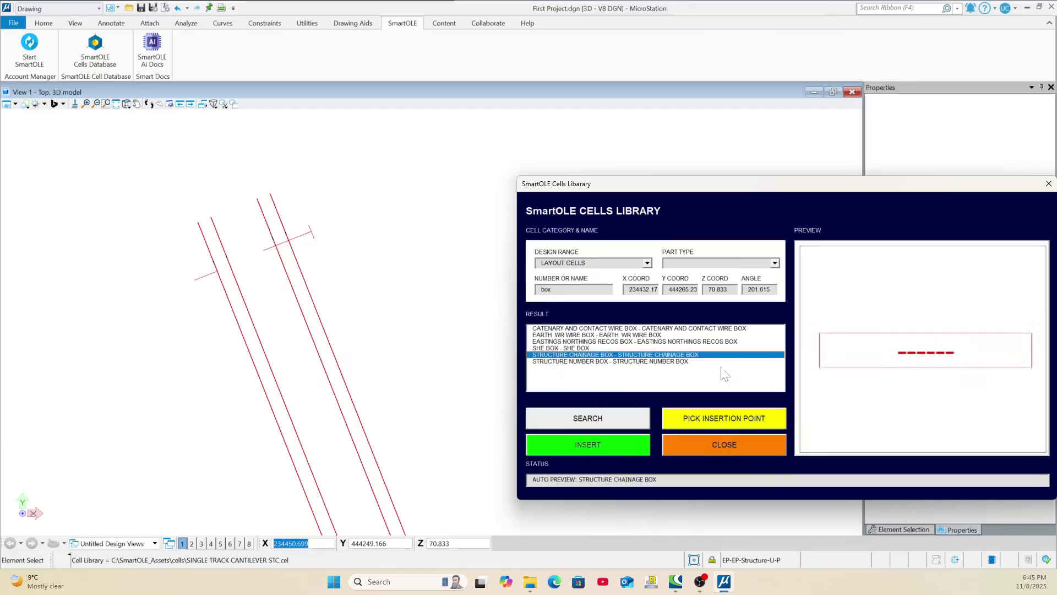
click(585, 362)
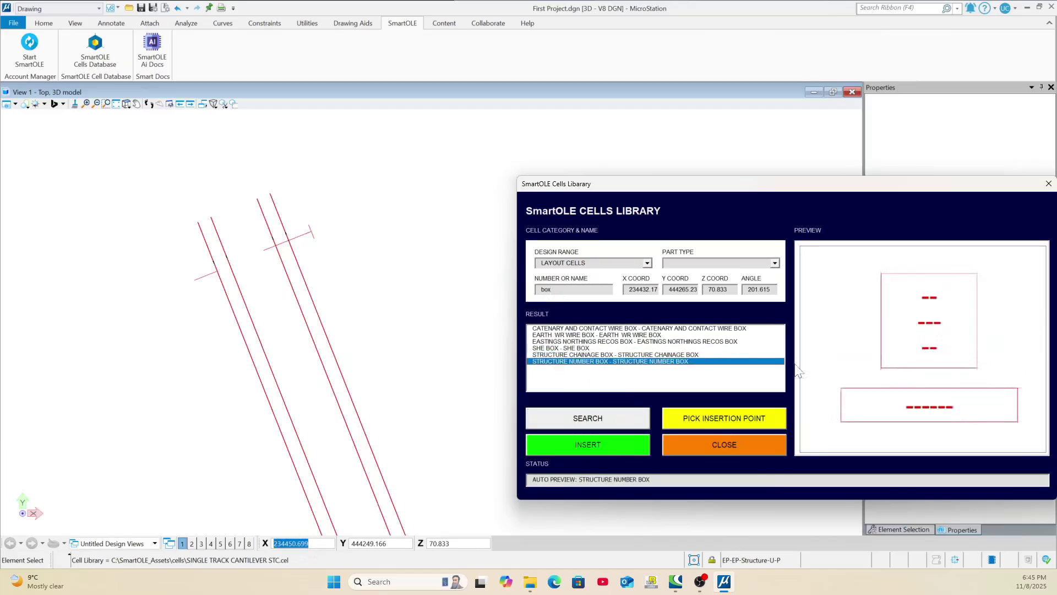
click(579, 449)
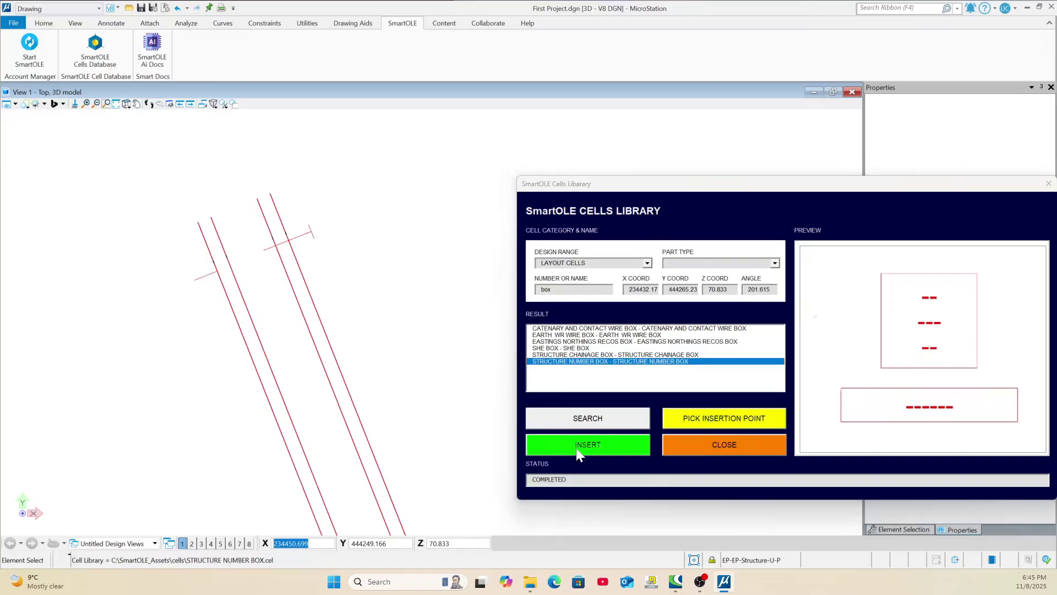
click(603, 453)
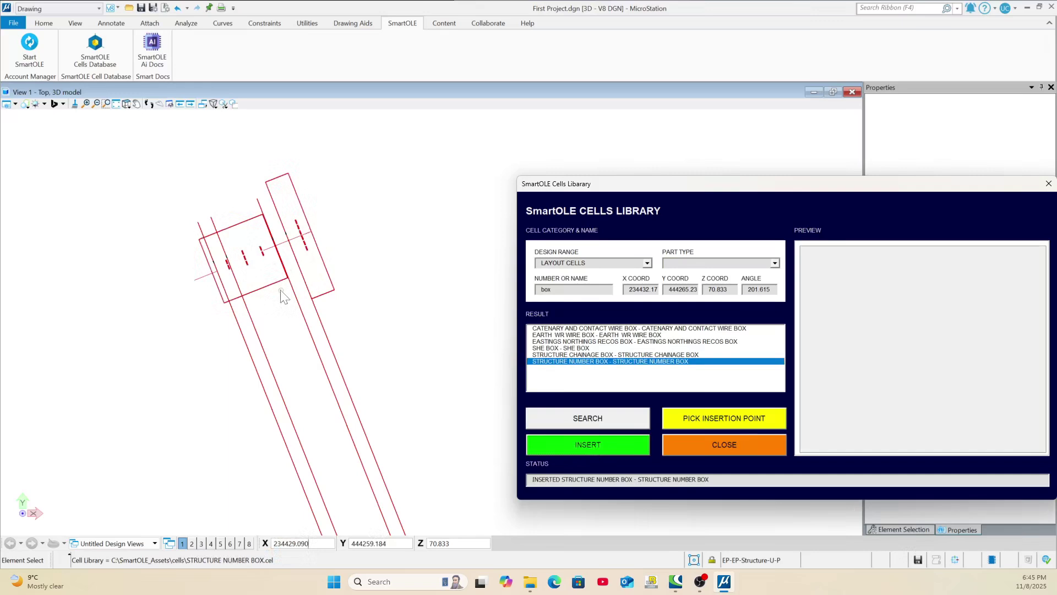
Insert the B35_B01_070 mast from the UK MASTER SERIES range, found by searching 'stc'.
click(647, 264)
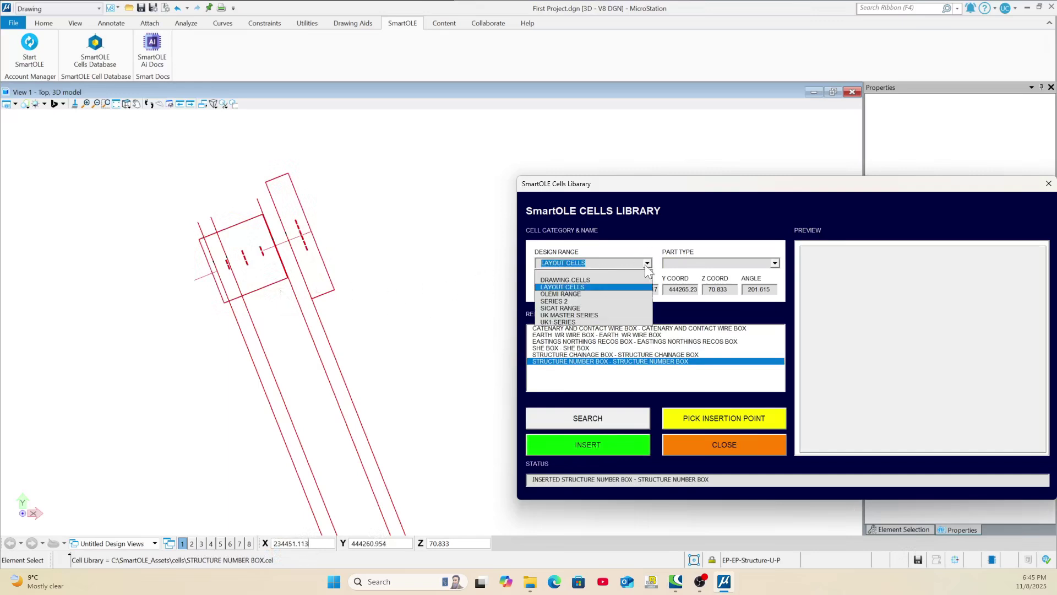
click(558, 316)
key(Tab)
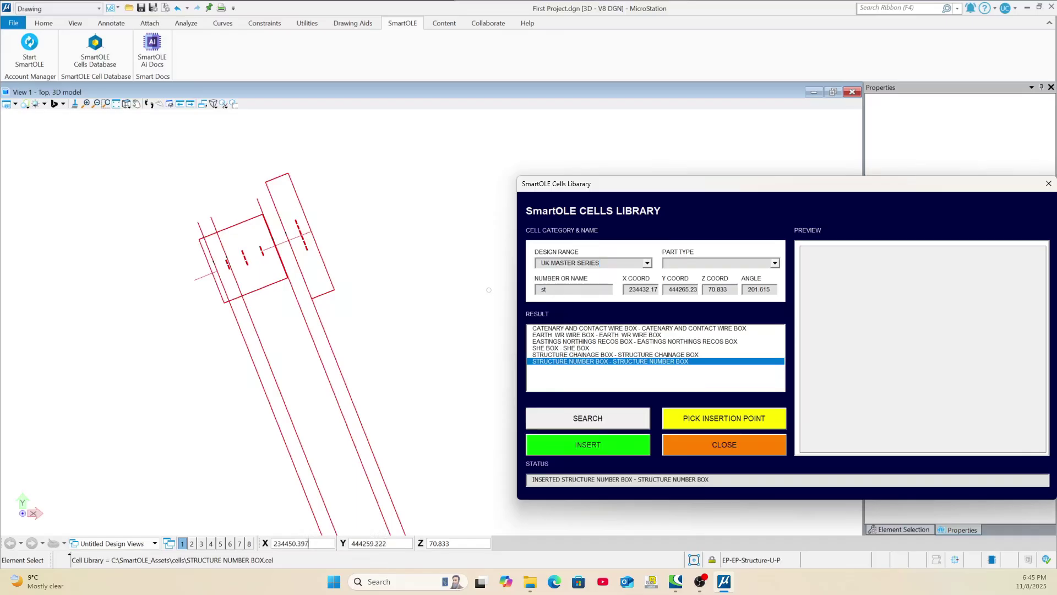
click(563, 428)
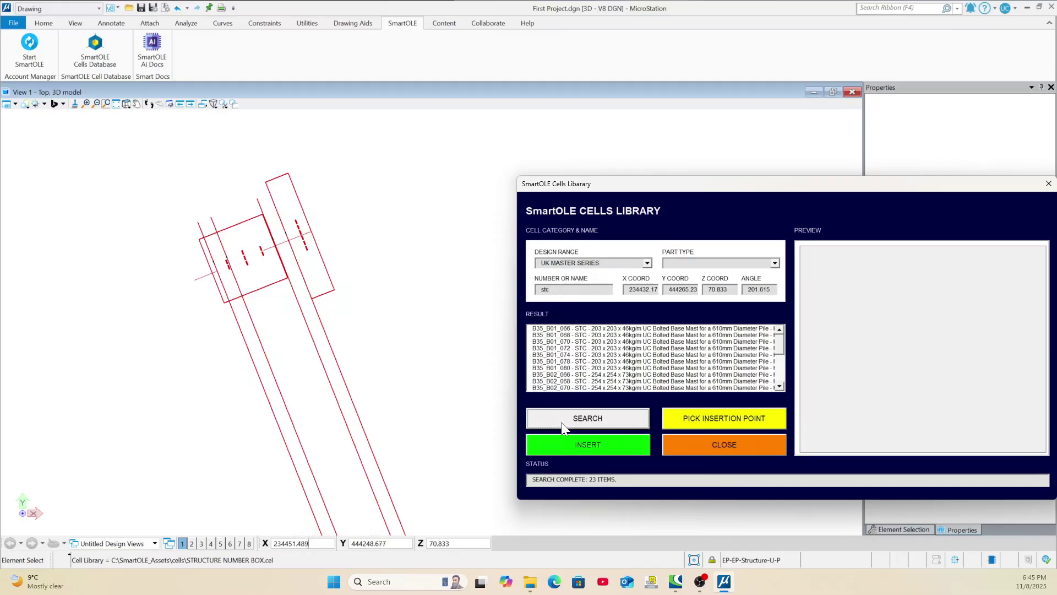
click(562, 343)
click(710, 423)
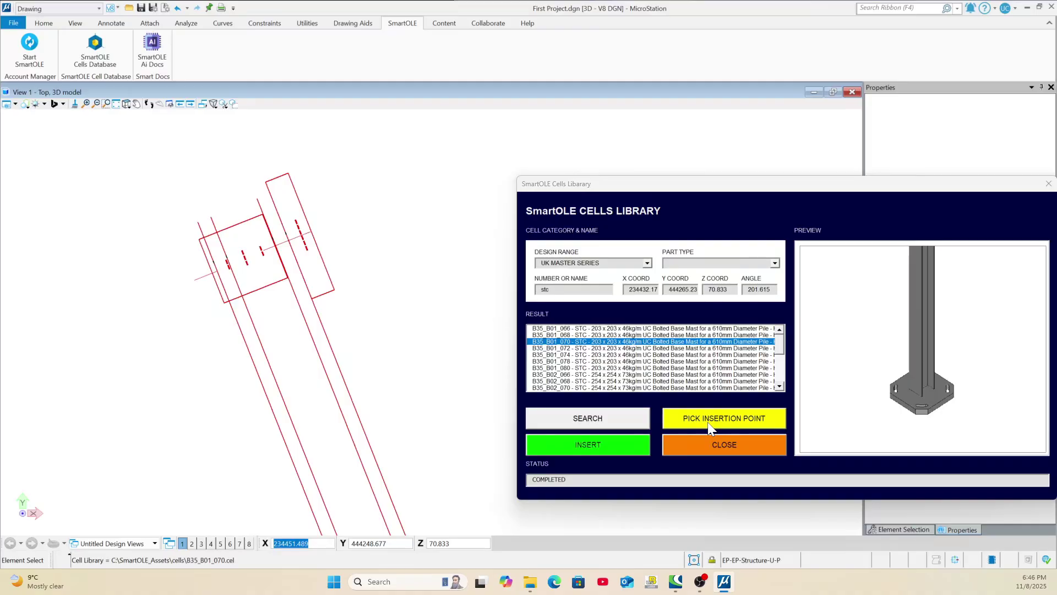
click(606, 448)
scroll(308, 234, up, 3)
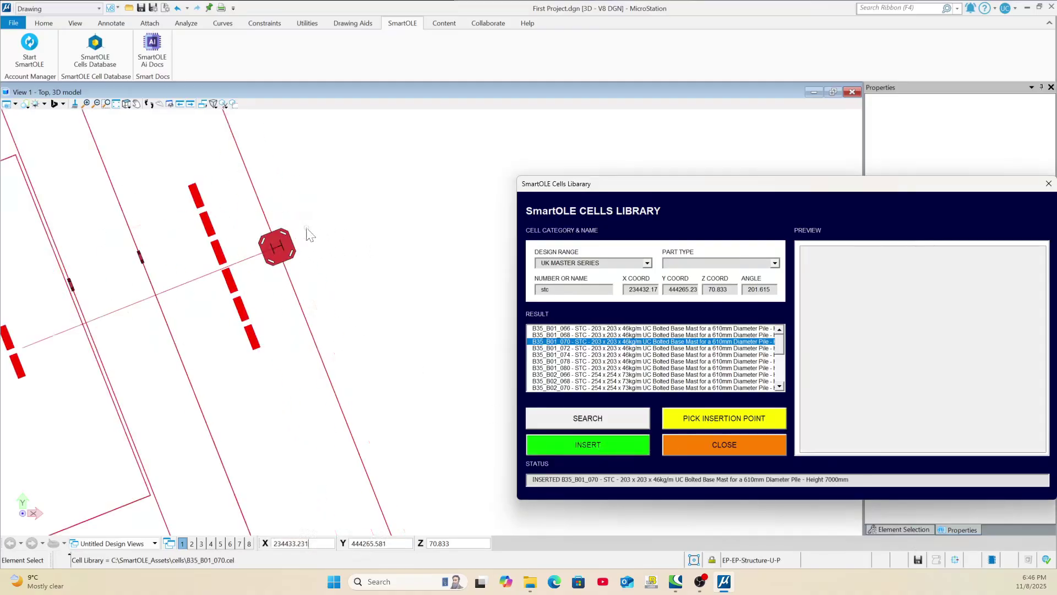
scroll(308, 234, down, 5)
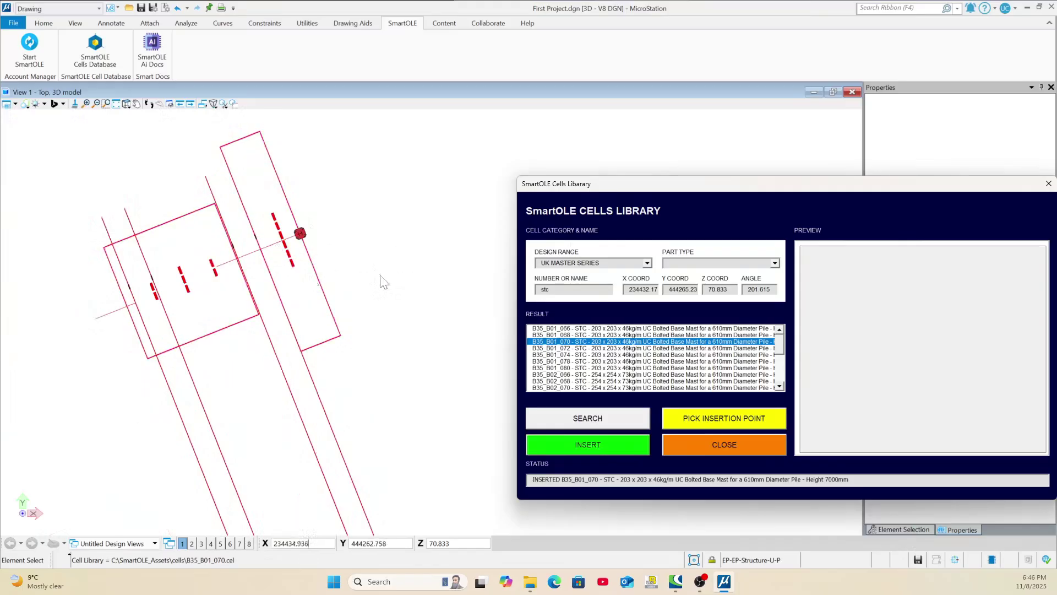
drag(665, 190, 402, 161)
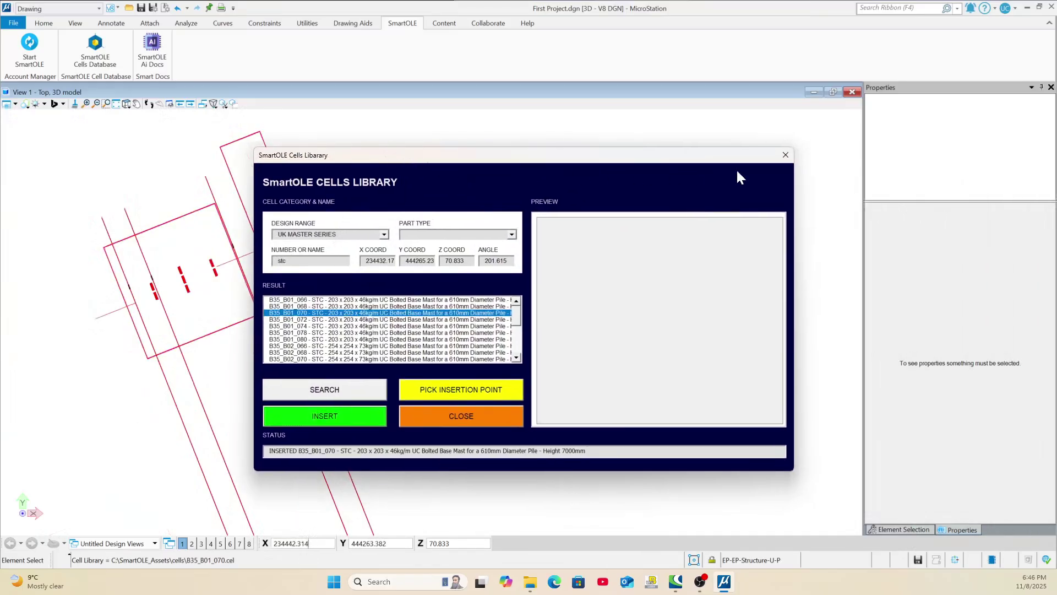
Define an ACS by points at the number box corner, with X running along its edge.
click(785, 156)
click(353, 23)
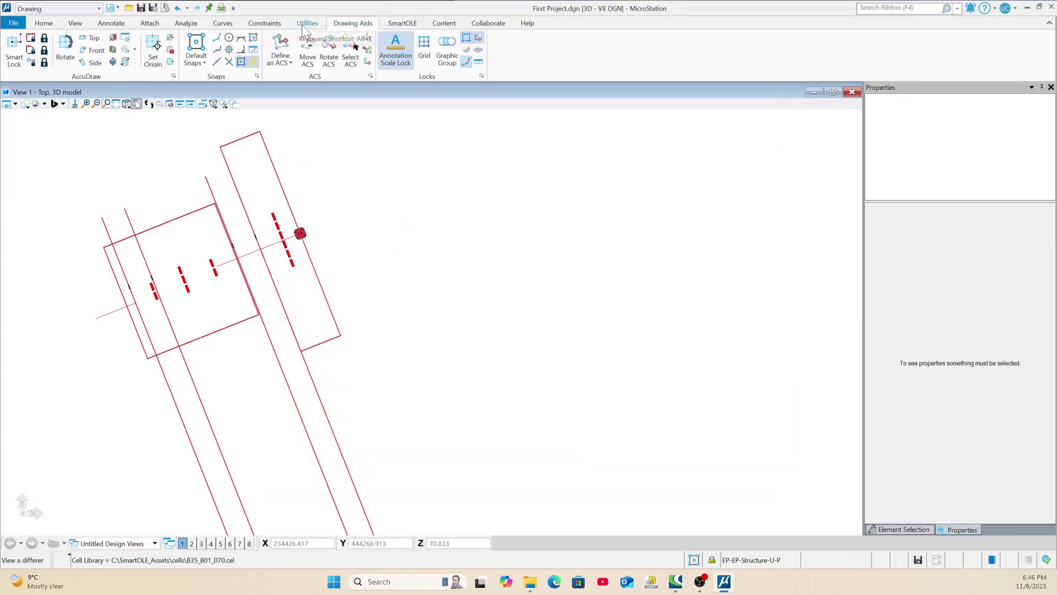
click(290, 64)
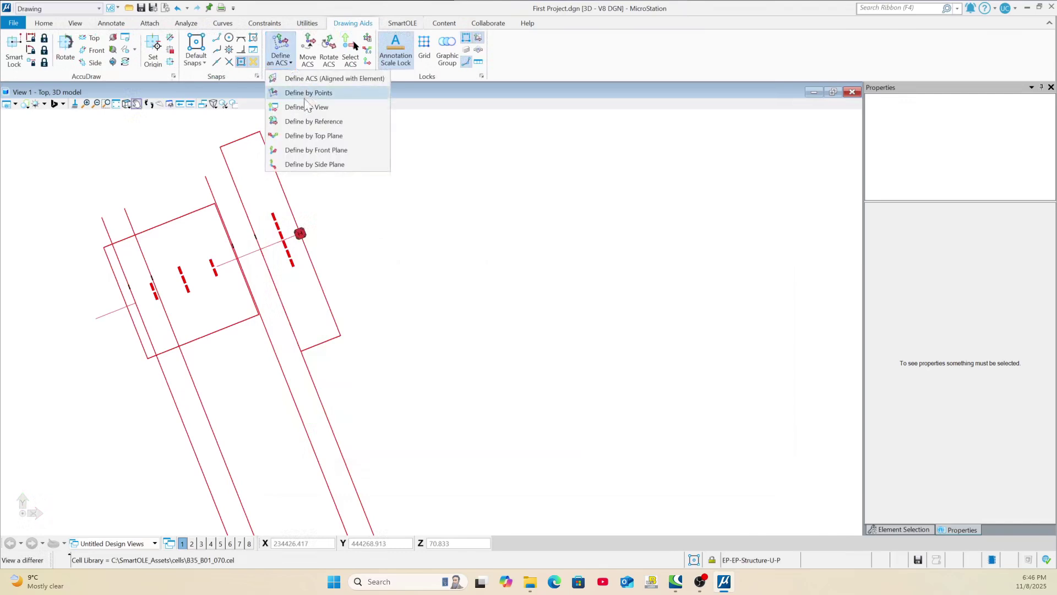
click(307, 94)
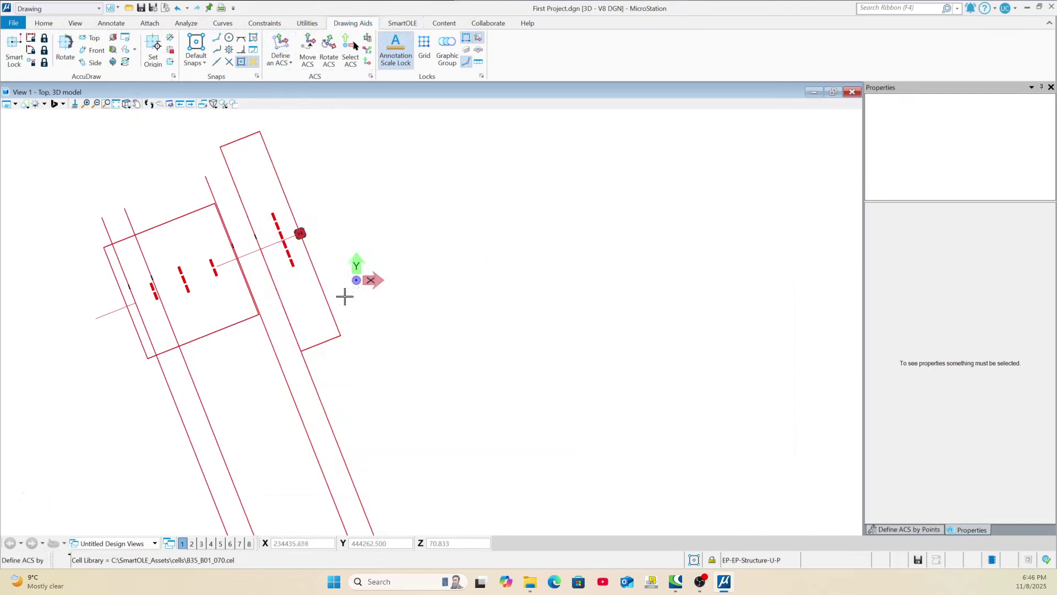
scroll(352, 336, down, 1)
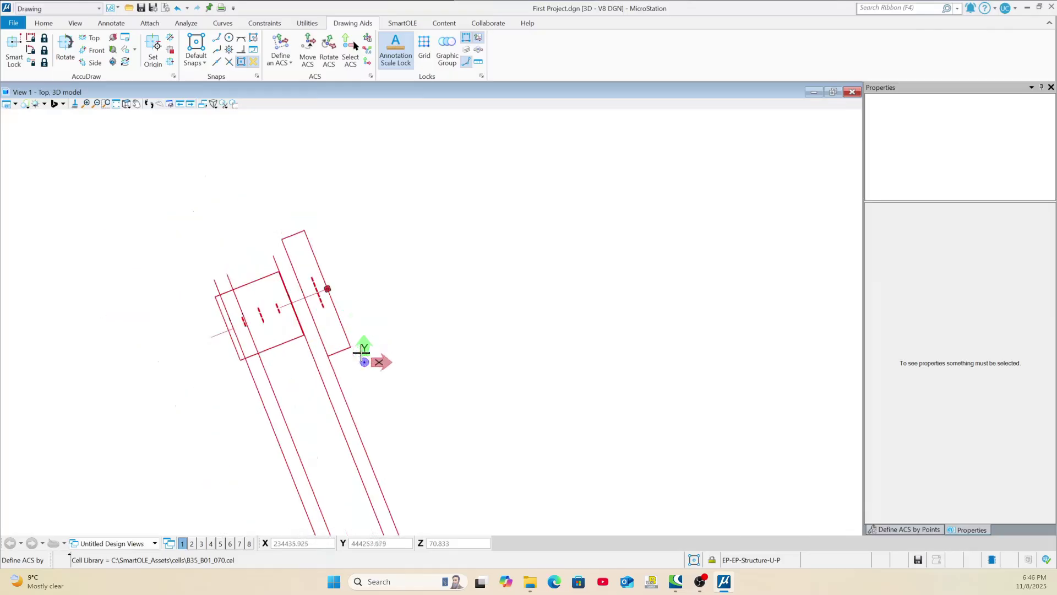
scroll(350, 339, up, 3)
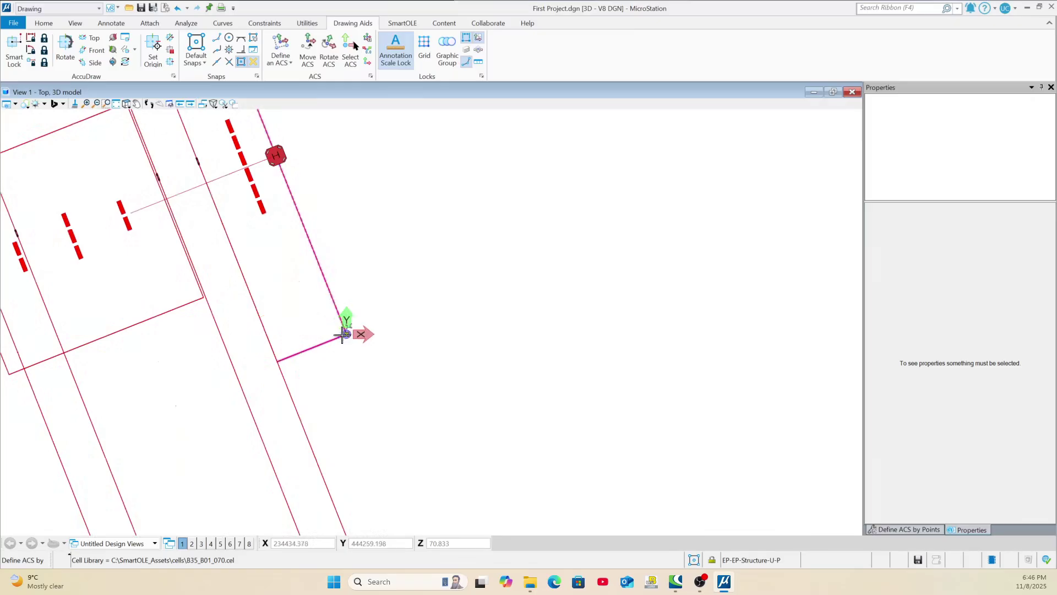
click(344, 335)
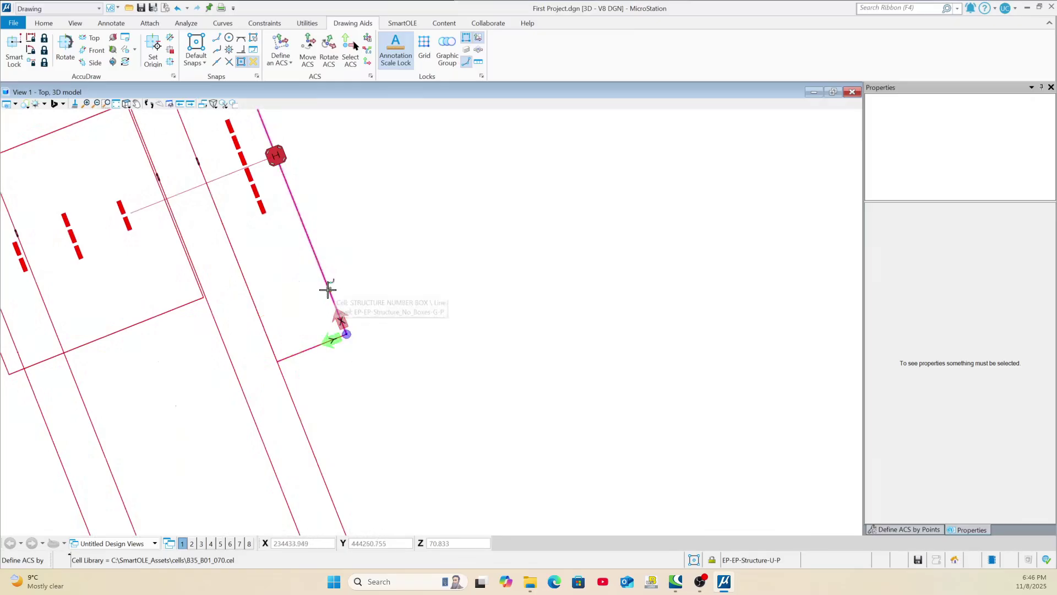
click(329, 286)
click(320, 348)
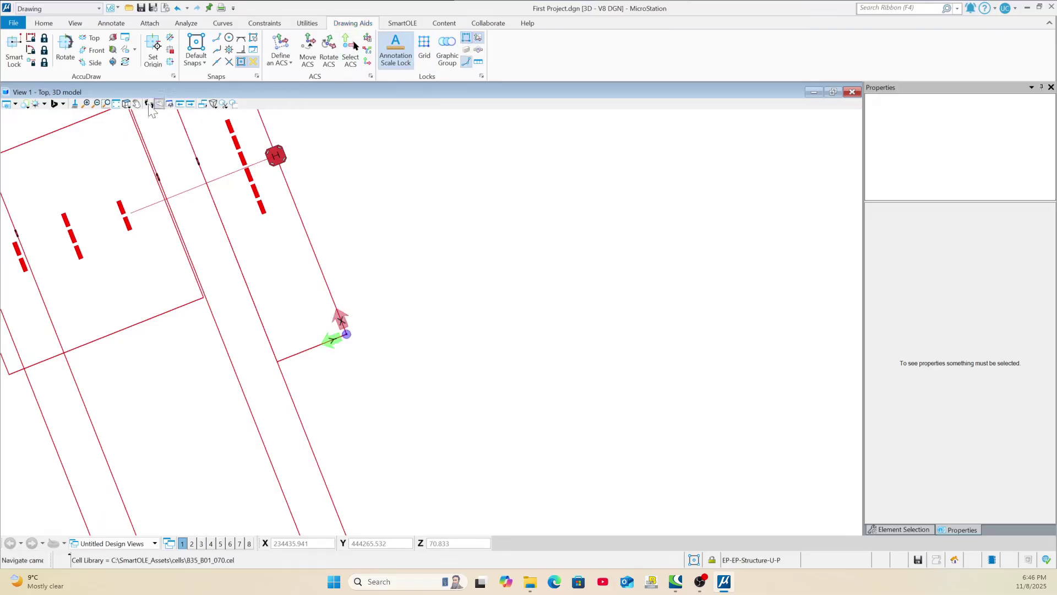
click(338, 329)
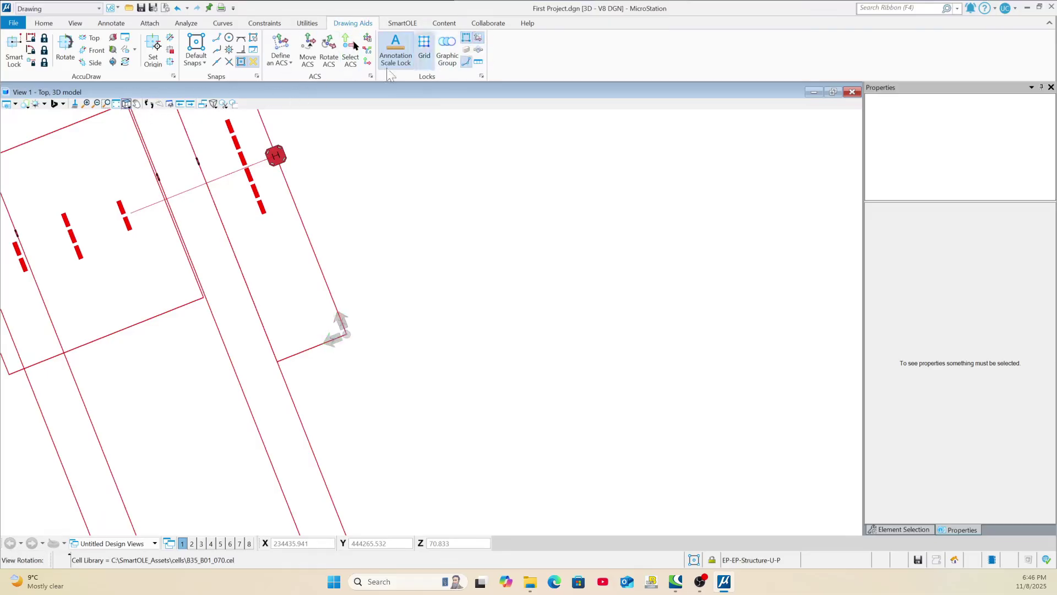
click(130, 106)
click(130, 105)
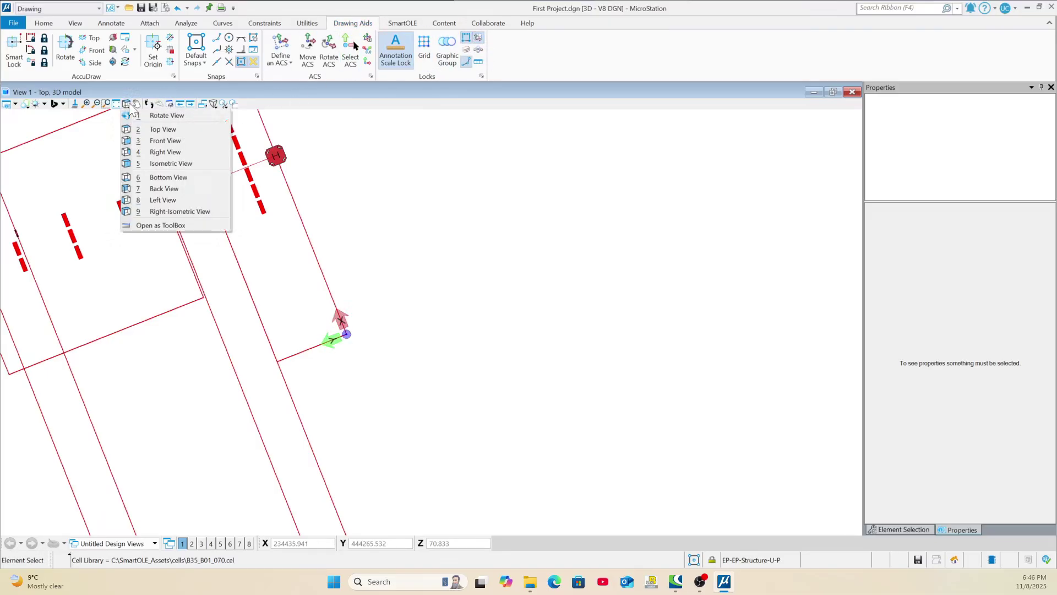
Align the view to the ACS and move the structure number box 20 units in Y.
click(151, 130)
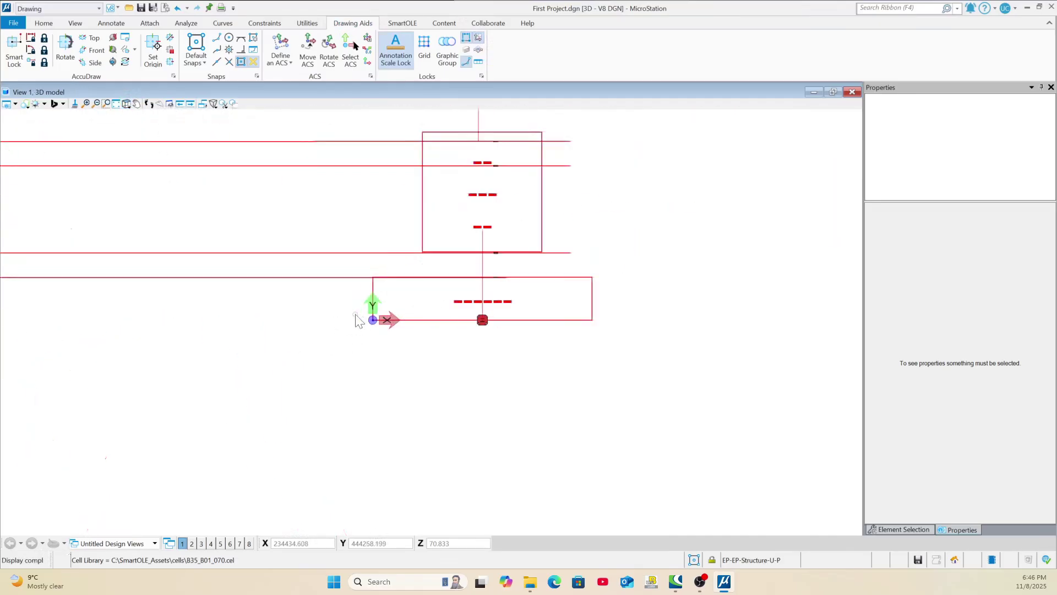
drag(375, 213, 567, 302)
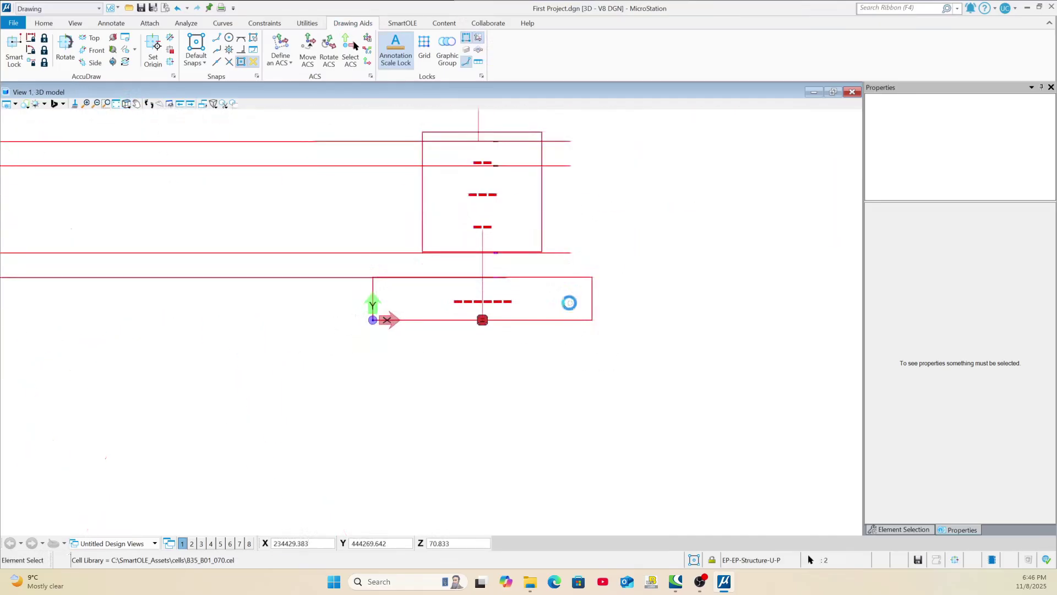
drag(621, 332, 569, 303)
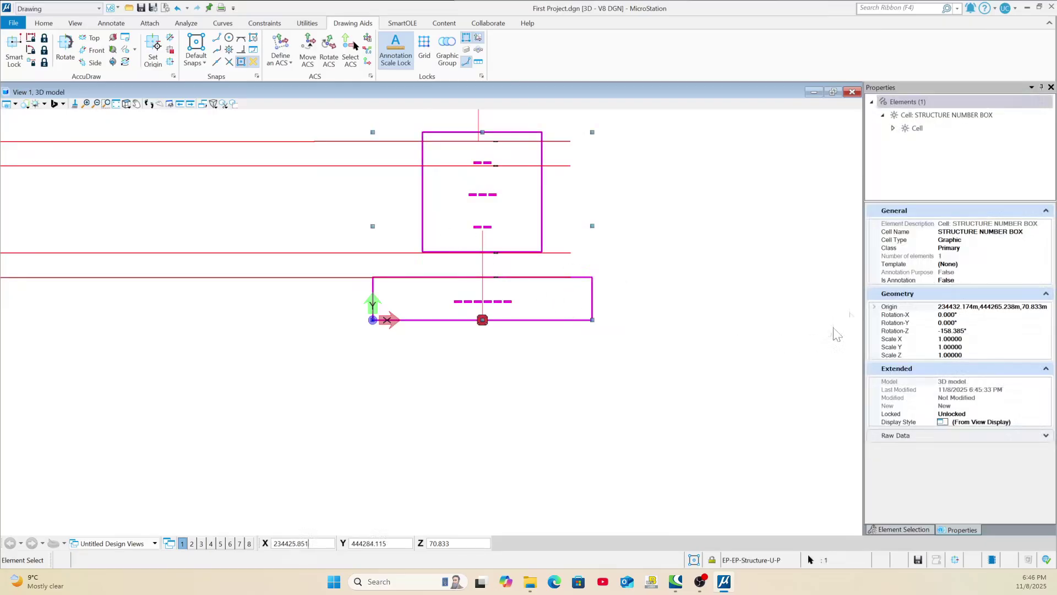
click(44, 23)
click(577, 50)
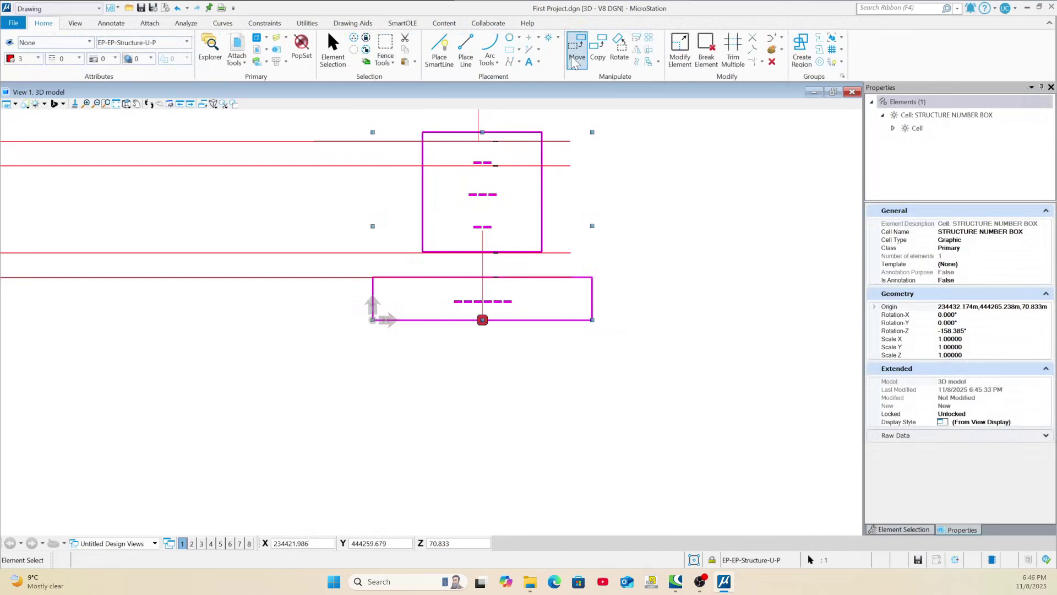
scroll(587, 115, down, 2)
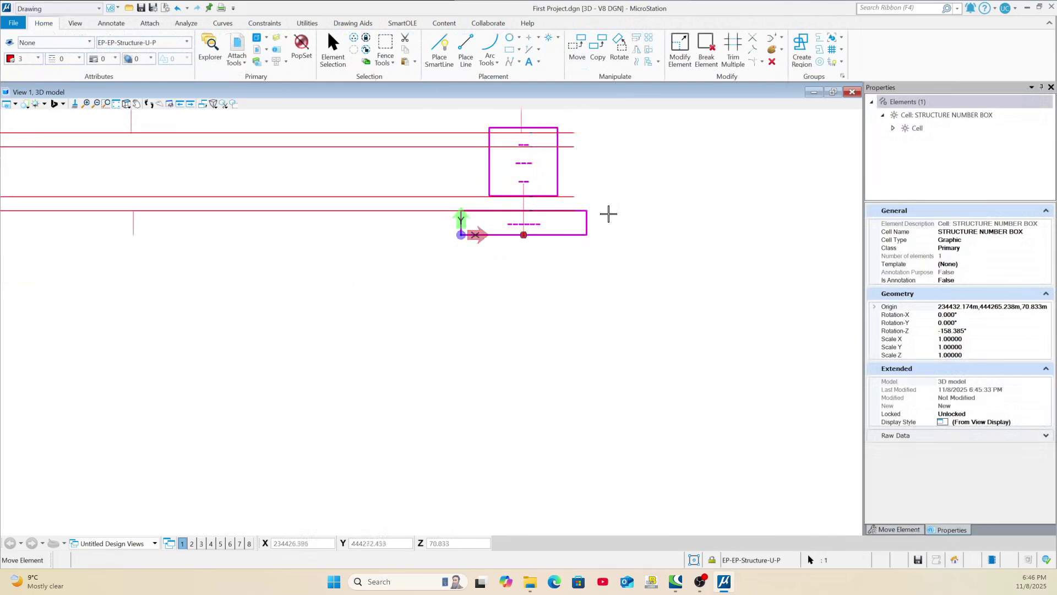
click(558, 127)
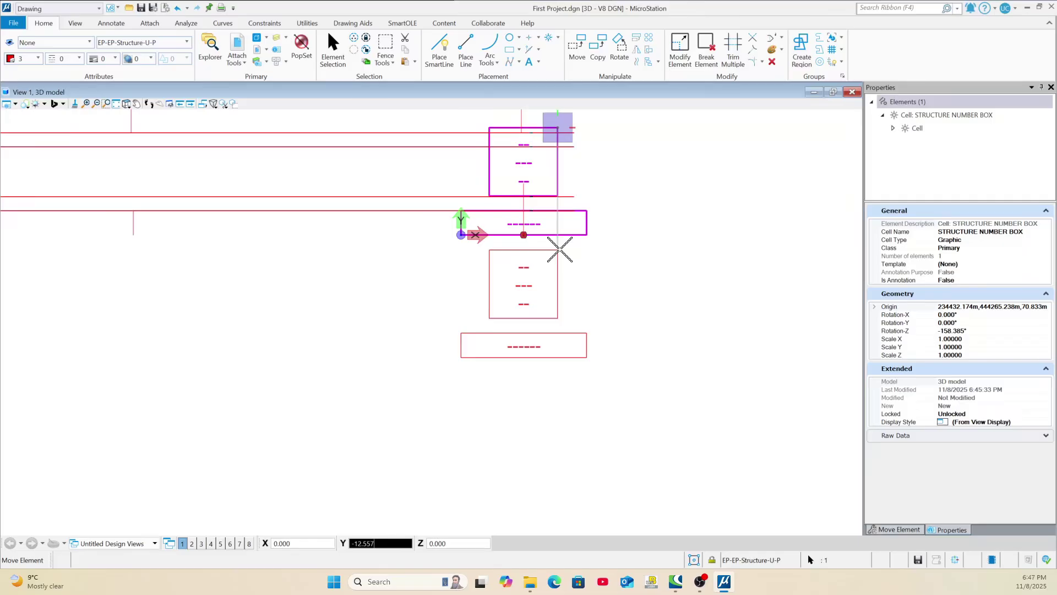
text(20)
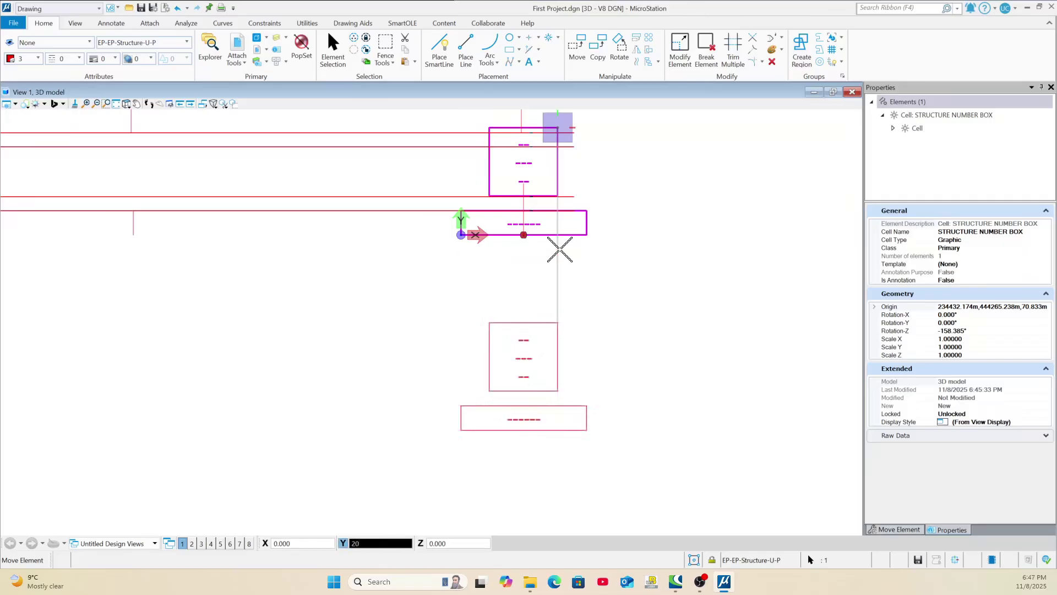
click(579, 243)
scroll(524, 255, up, 1)
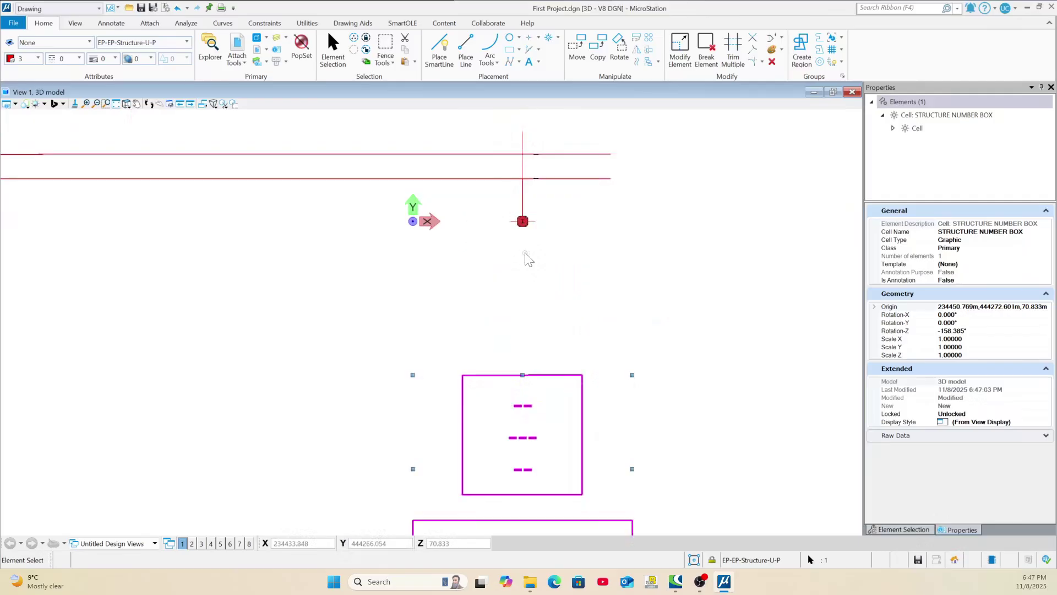
Set origin Z to 0 for the STRUCTURE NUMBER BOX and SINGLE TRACK CANTILEVER STC cells.
click(604, 250)
scroll(560, 242, down, 4)
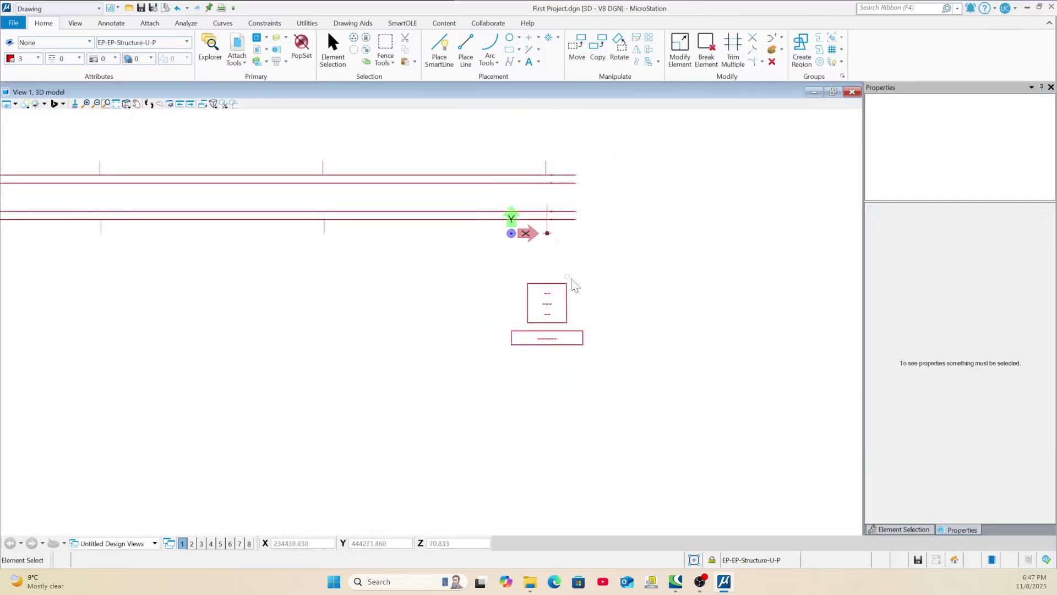
scroll(534, 243, up, 3)
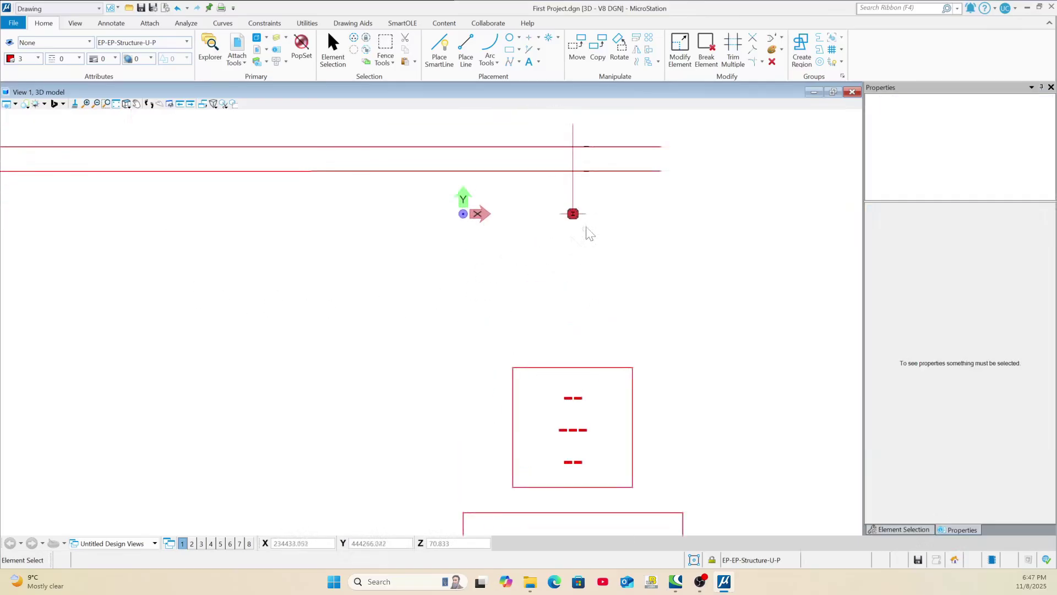
click(614, 363)
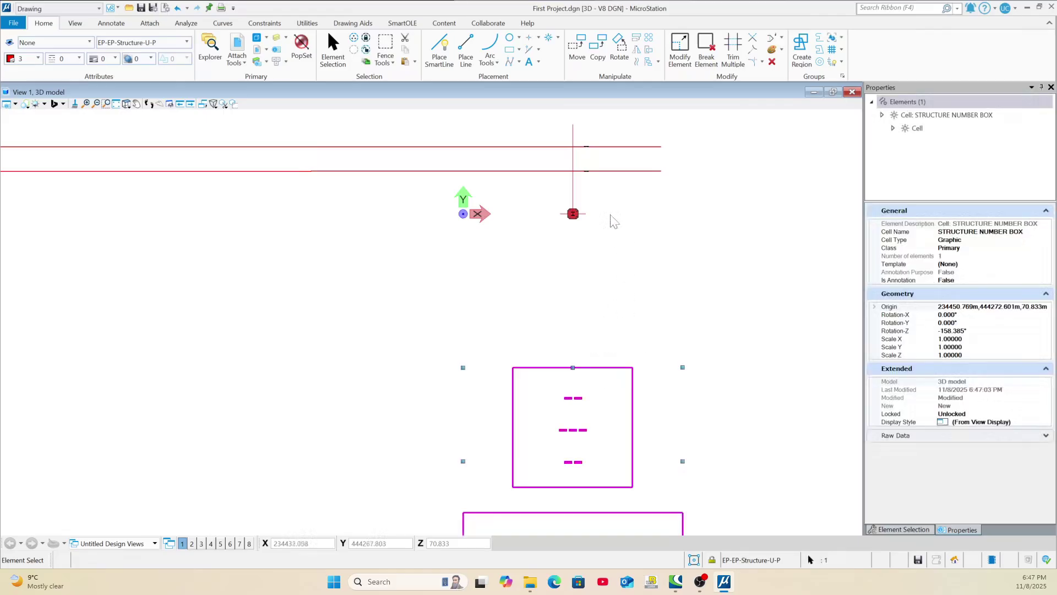
ctrl+click(598, 221)
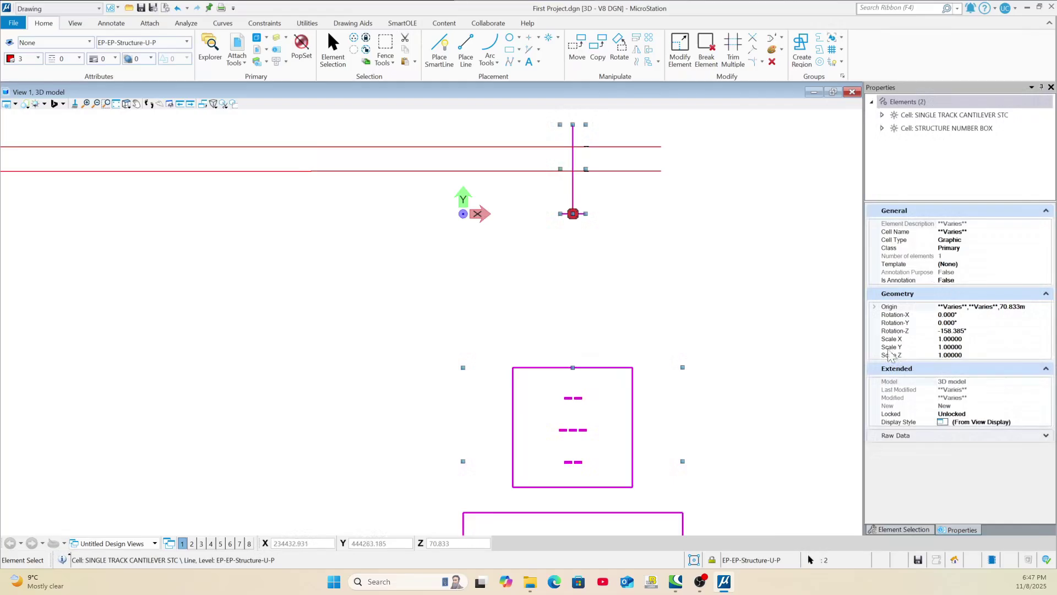
click(881, 307)
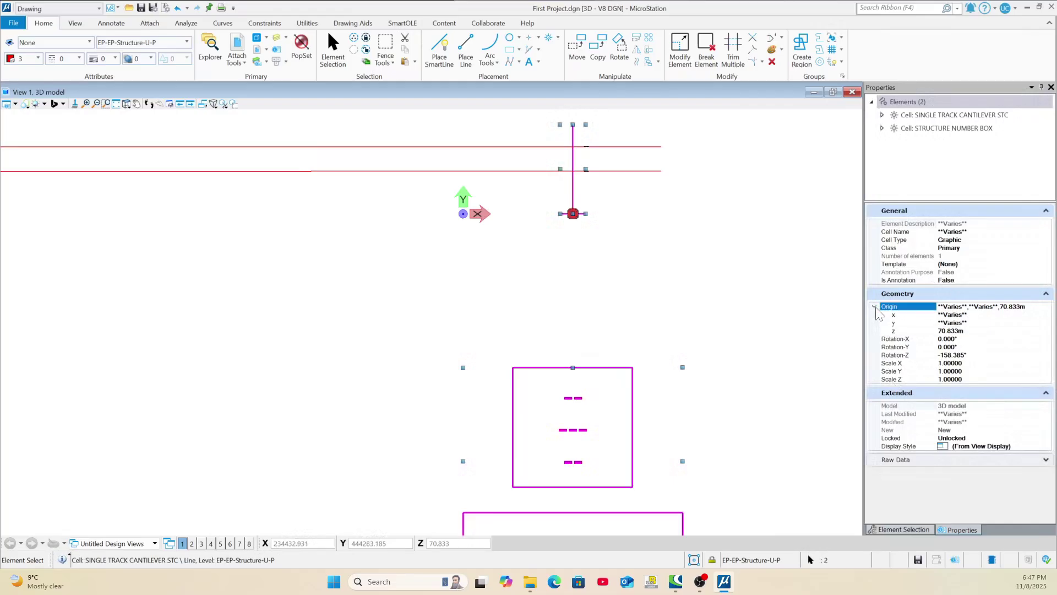
click(967, 332)
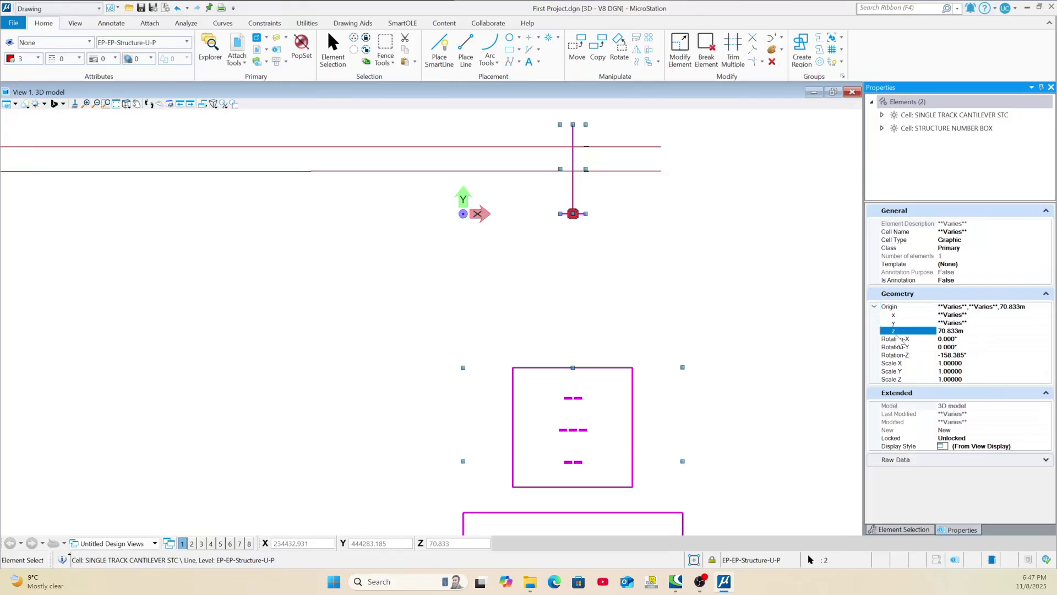
click(931, 333)
text(0.000m)
key(Return)
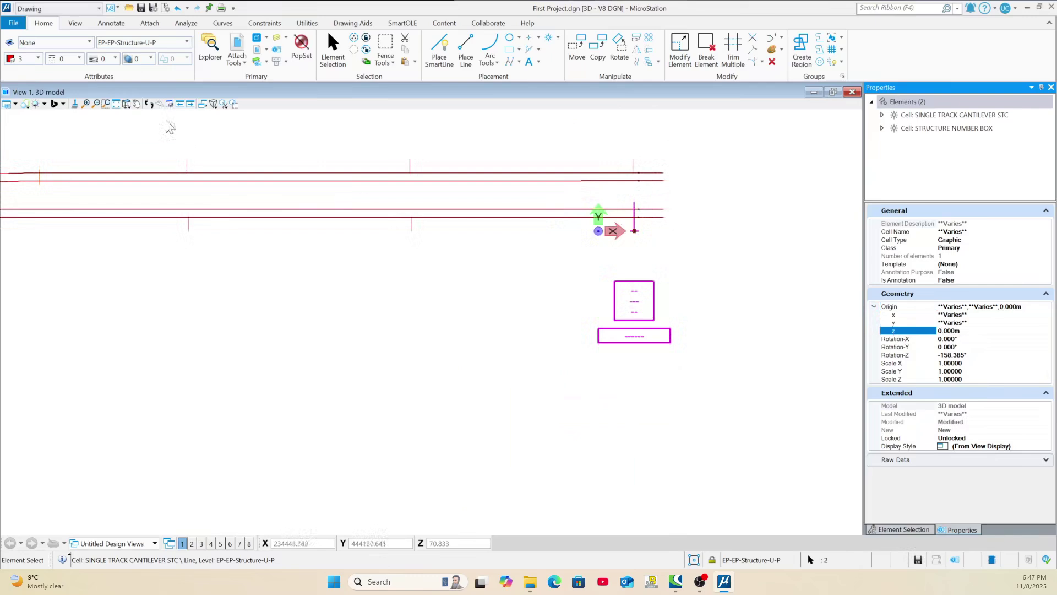
Switch to an isometric view and inspect the end z (78.066m) of the line to the mast top.
click(126, 103)
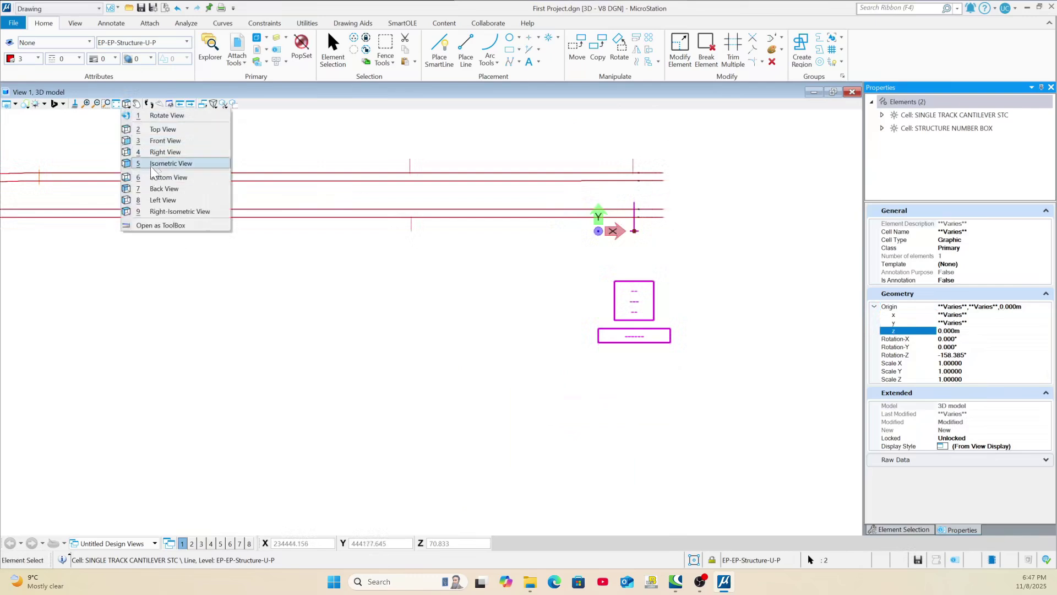
click(166, 164)
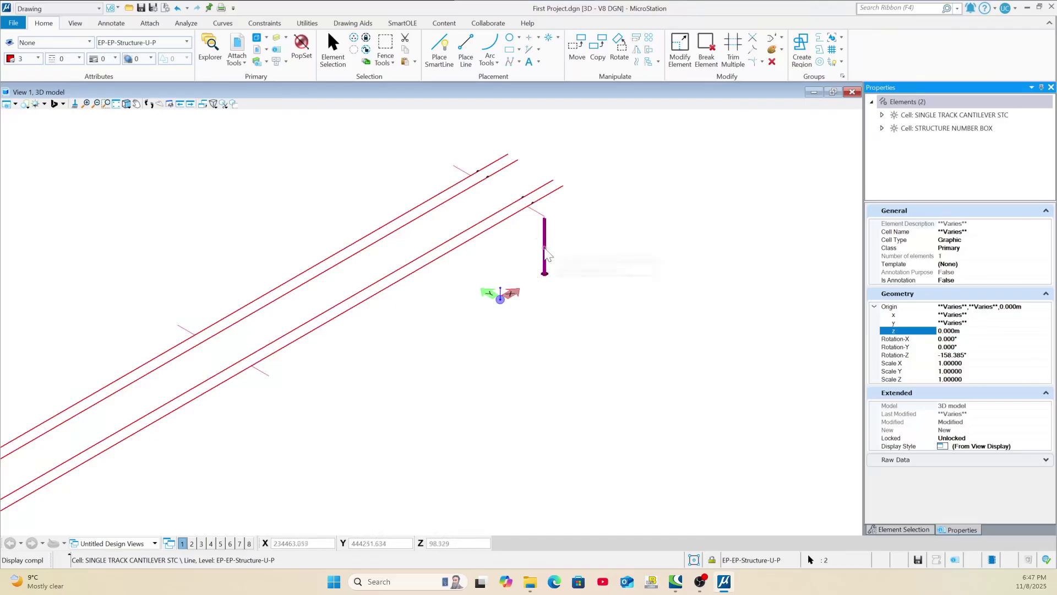
scroll(540, 245, up, 2)
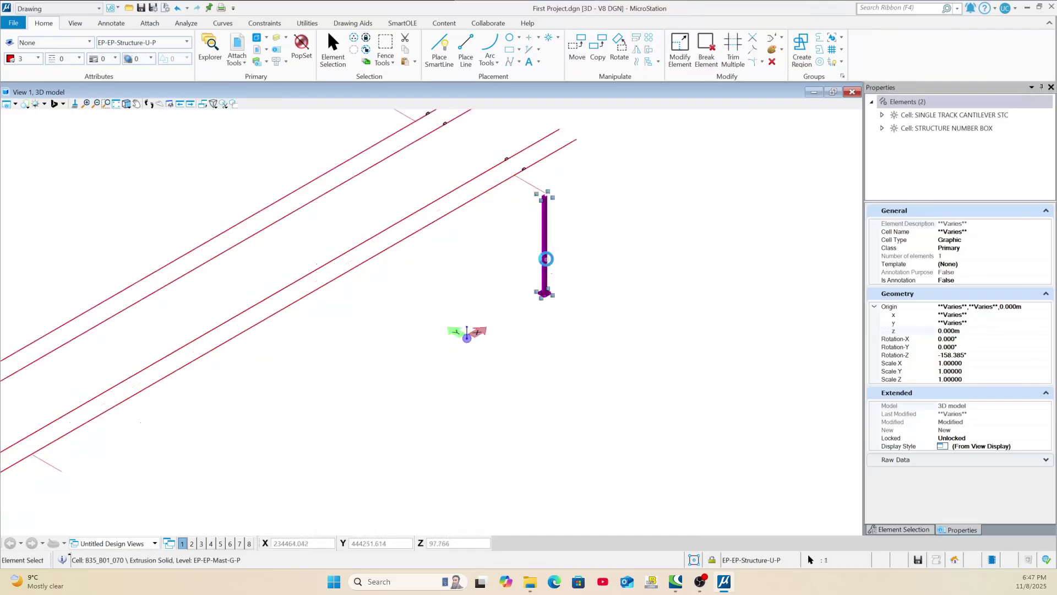
click(546, 260)
scroll(545, 210, up, 2)
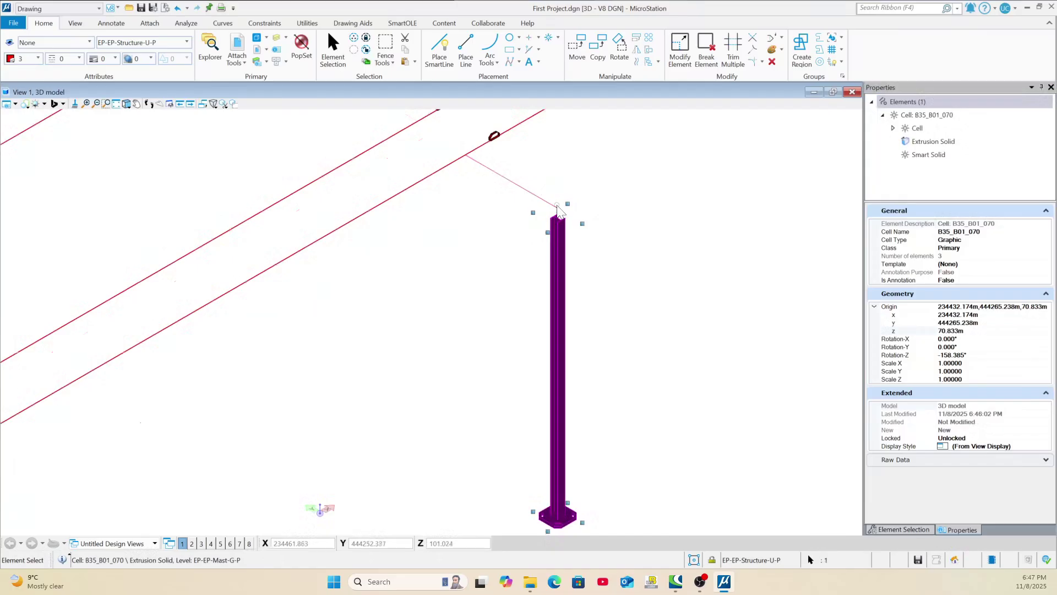
click(534, 190)
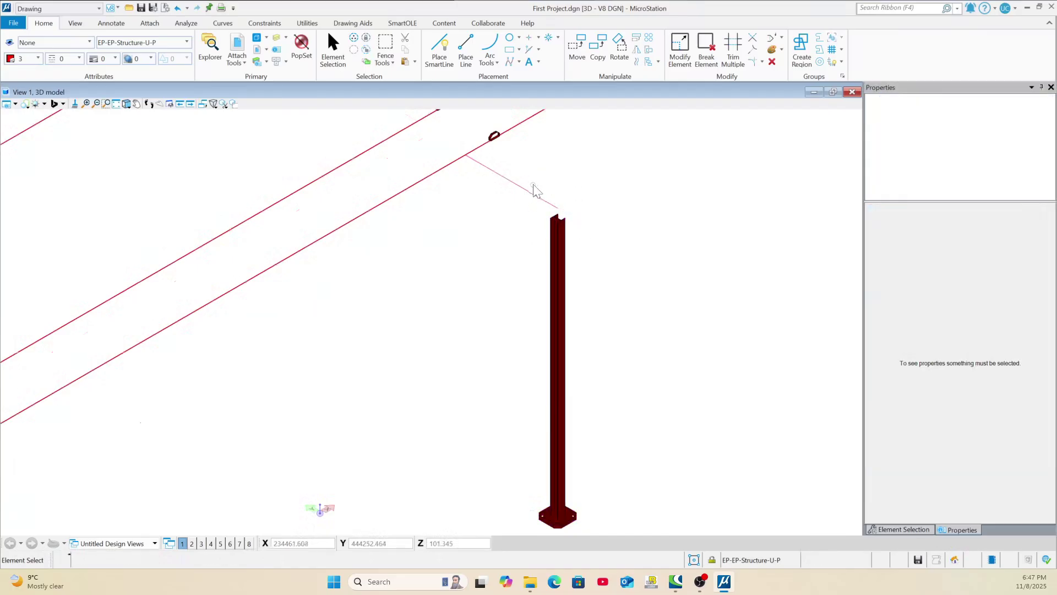
click(536, 195)
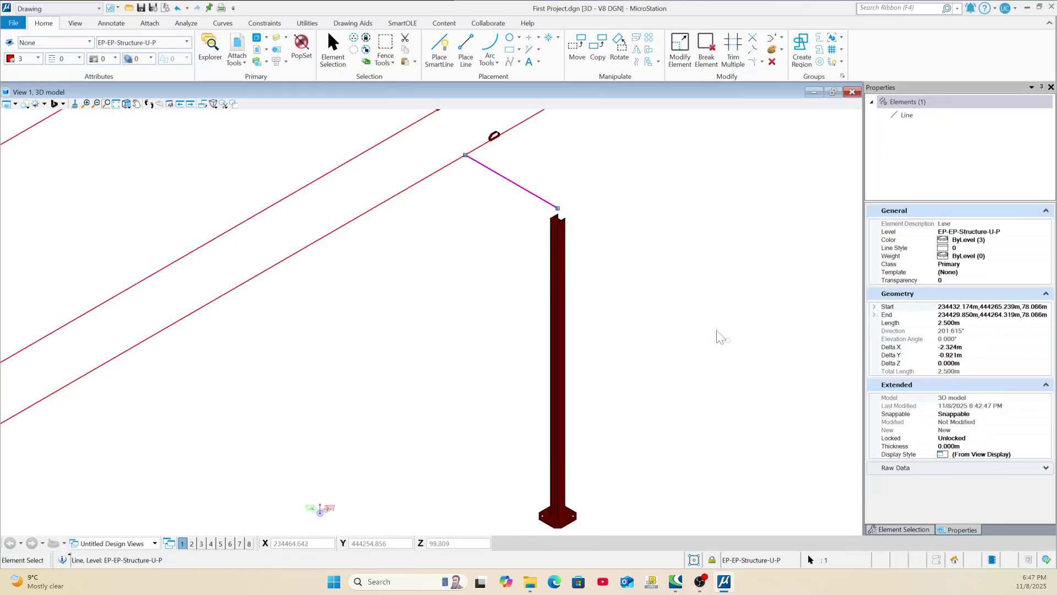
scroll(691, 313, down, 2)
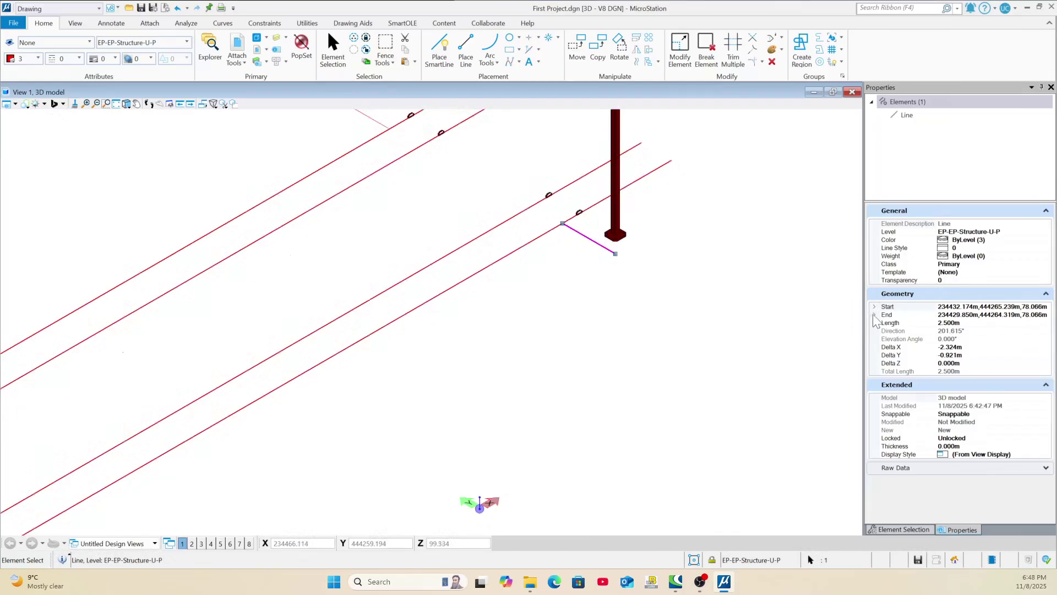
click(874, 315)
Lower the B35_B01_070 mast's origin Z elevation from 78.833 to 78.066 and deselect it.
click(953, 339)
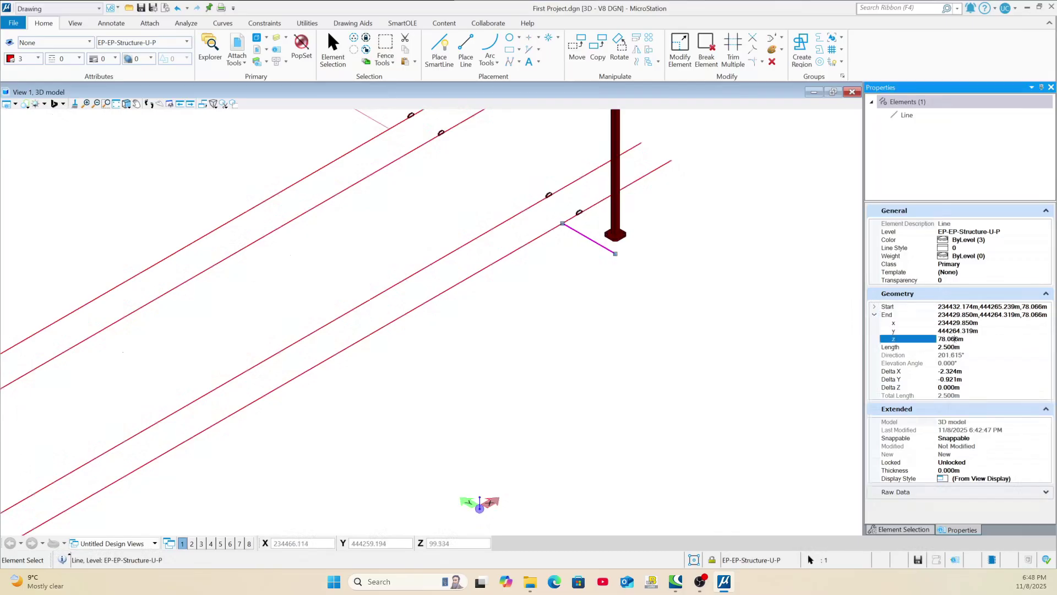
click(937, 339)
key(ctrl+c)
click(615, 232)
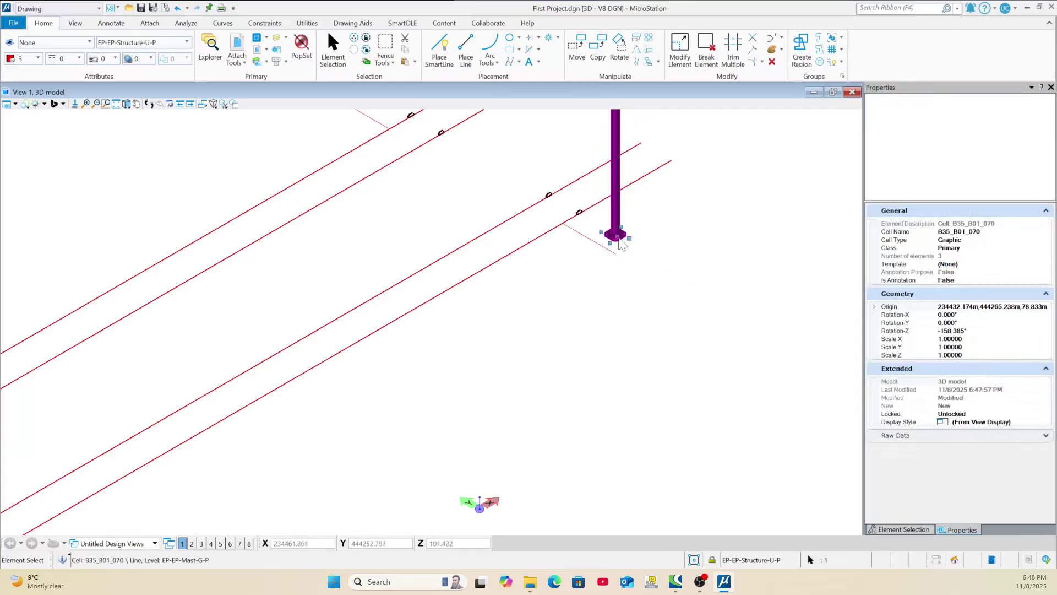
click(874, 307)
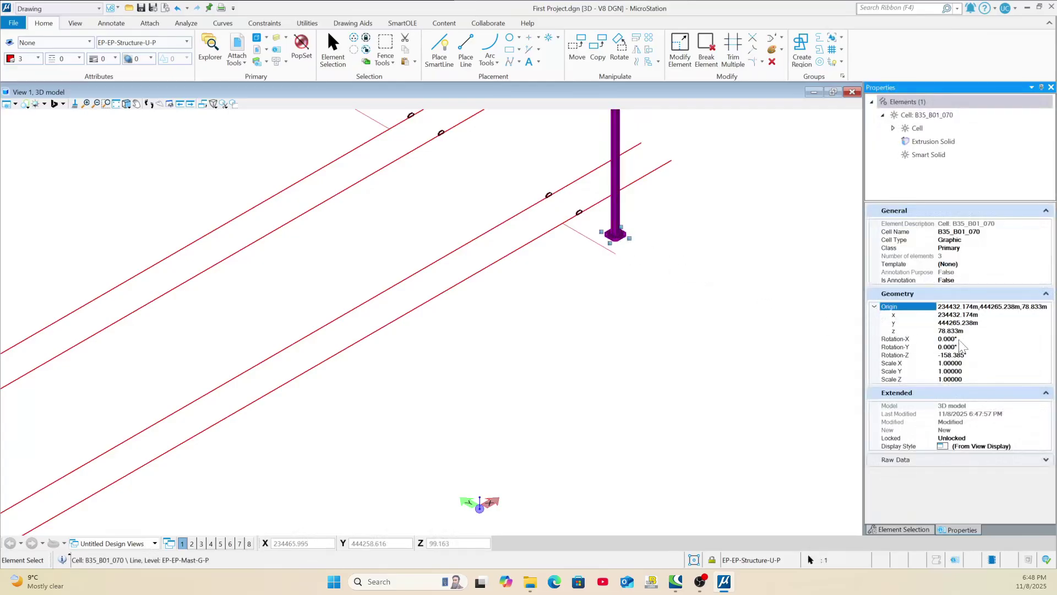
click(969, 333)
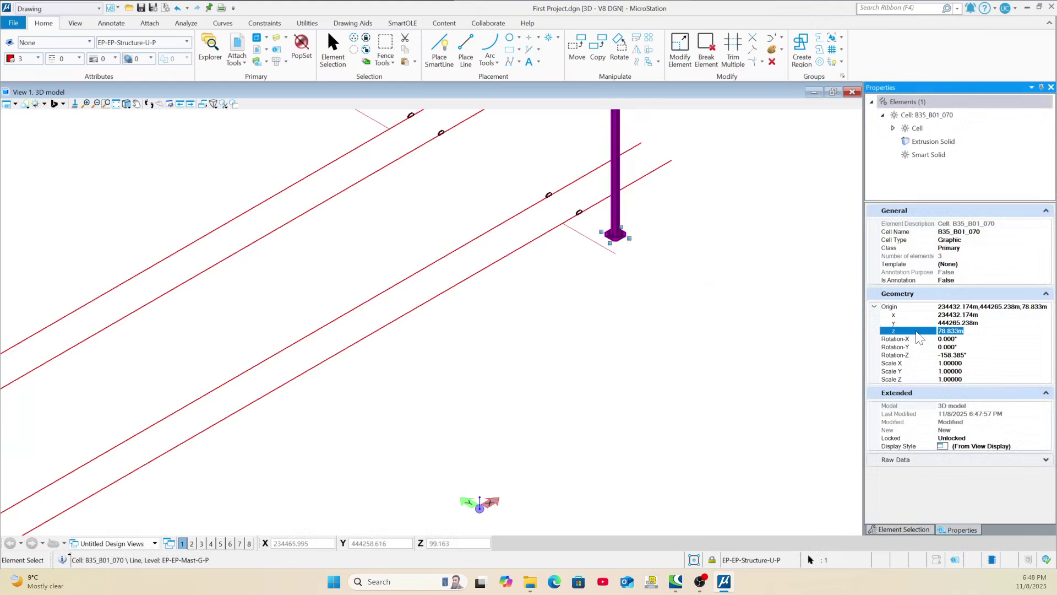
key(ctrl+v)
key(Return)
click(610, 279)
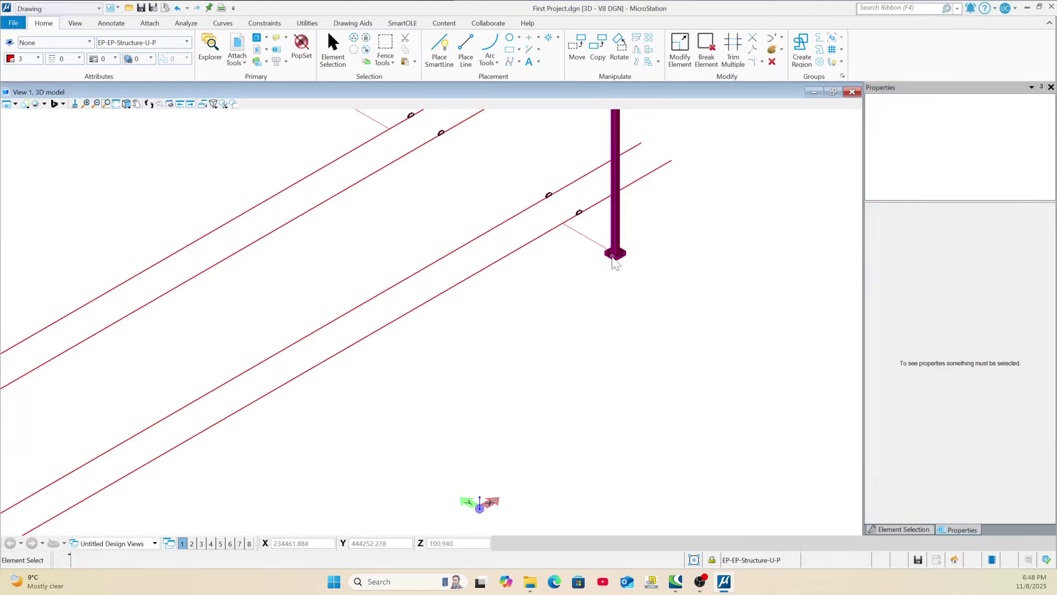
Rotate the view to Top View.
scroll(647, 266, down, 6)
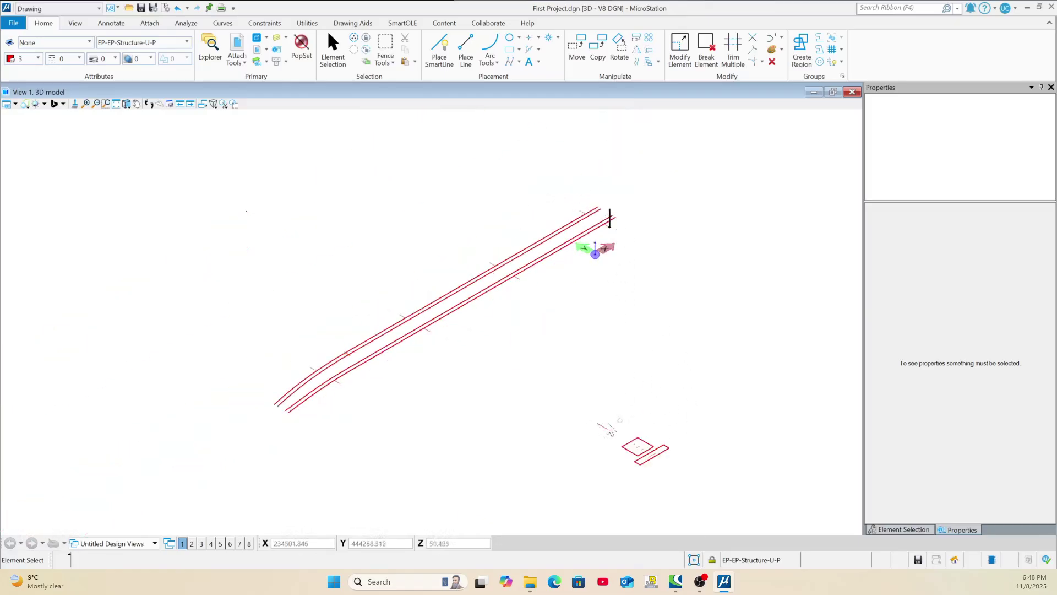
scroll(648, 477, up, 5)
scroll(648, 477, up, 2)
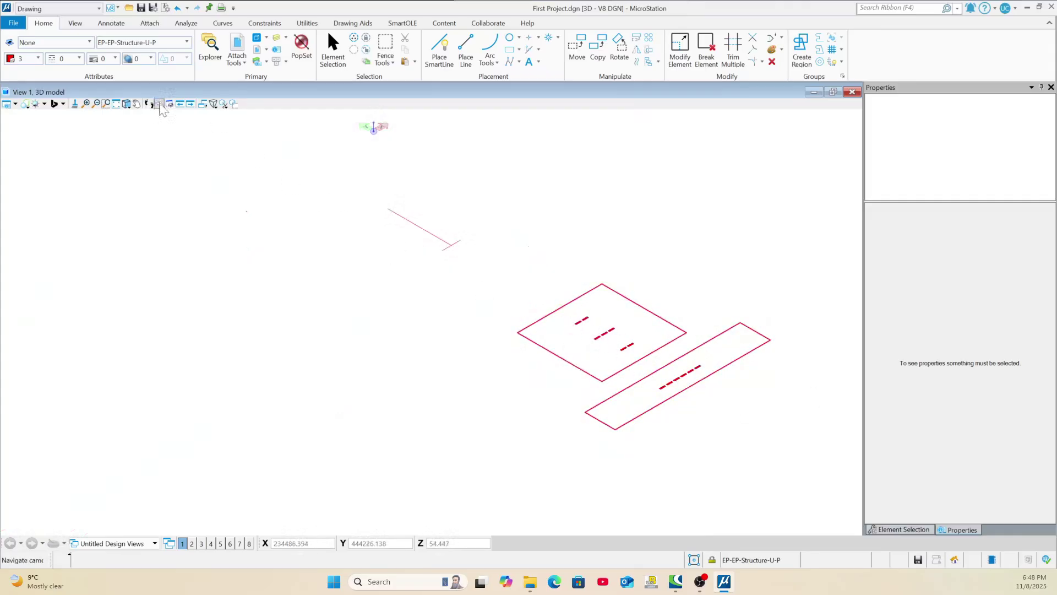
click(136, 104)
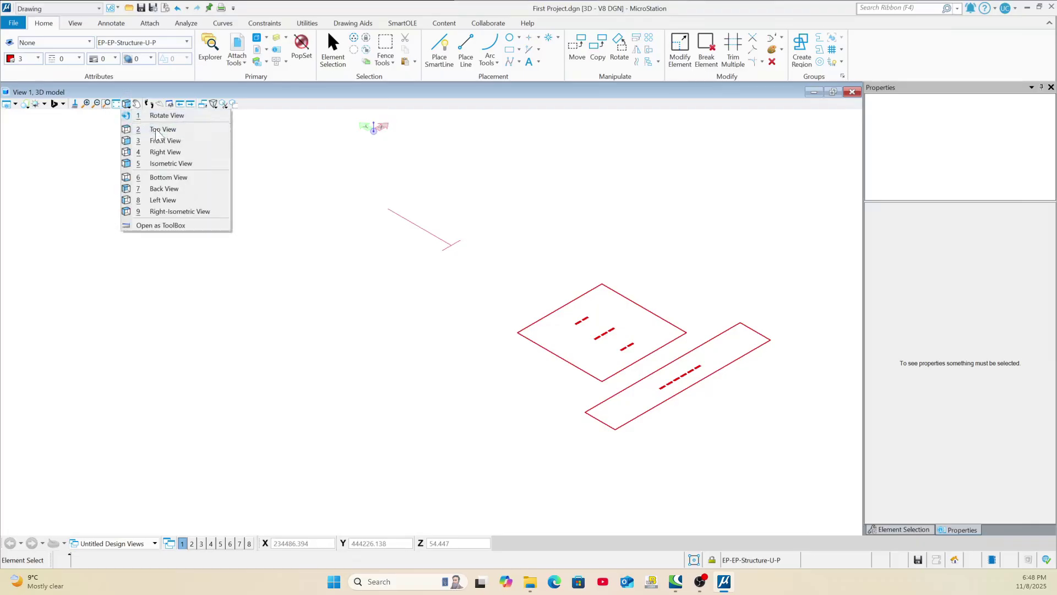
click(157, 127)
Add 01 as the third line of the structure number box text, making it PR / 123 / 01.
scroll(545, 333, down, 2)
scroll(528, 297, up, 2)
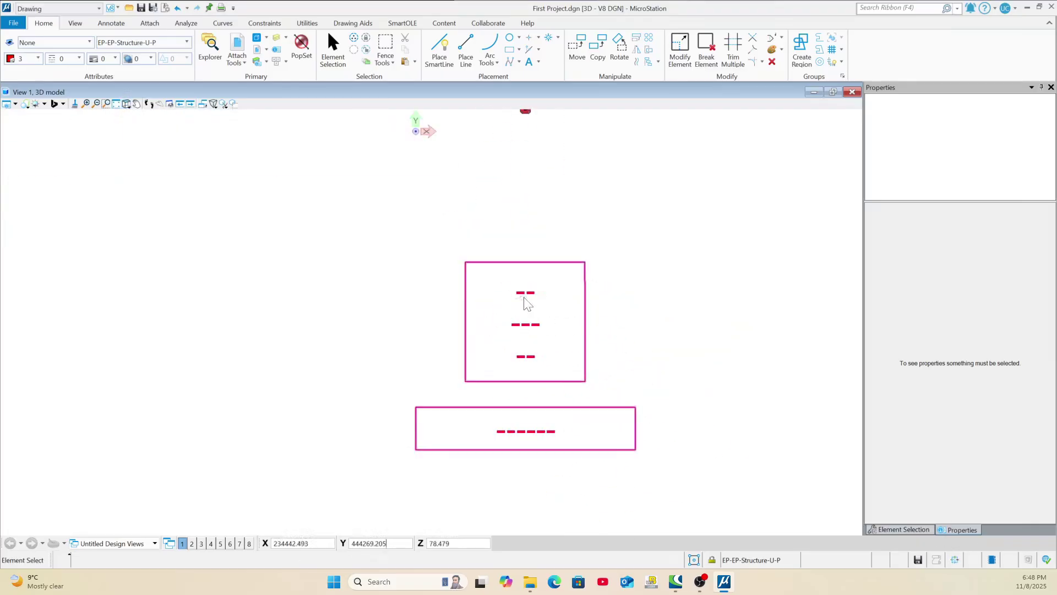
double_click(528, 297)
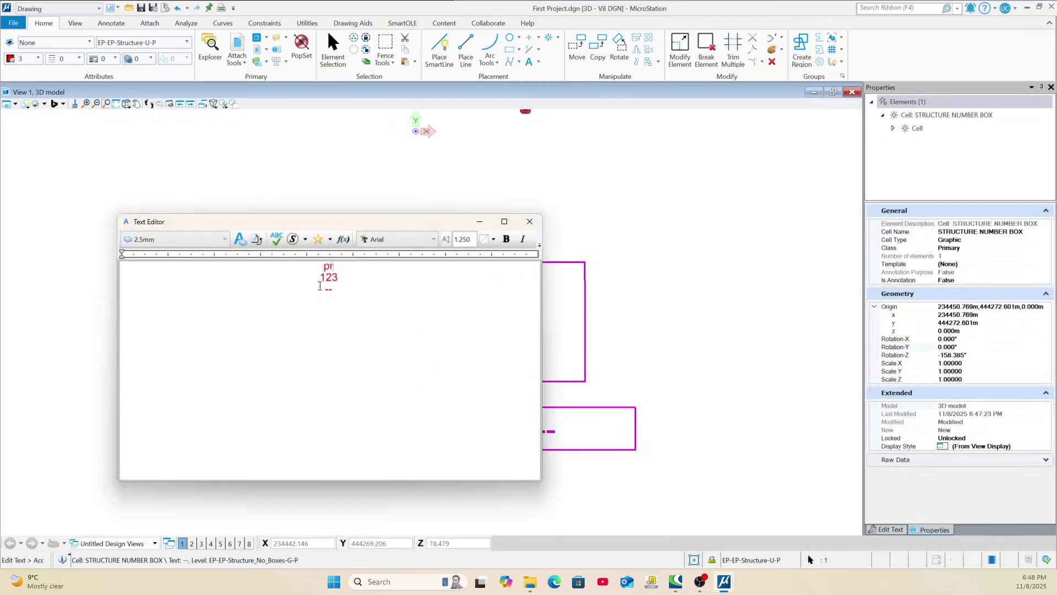
click(323, 297)
text(01)
click(623, 273)
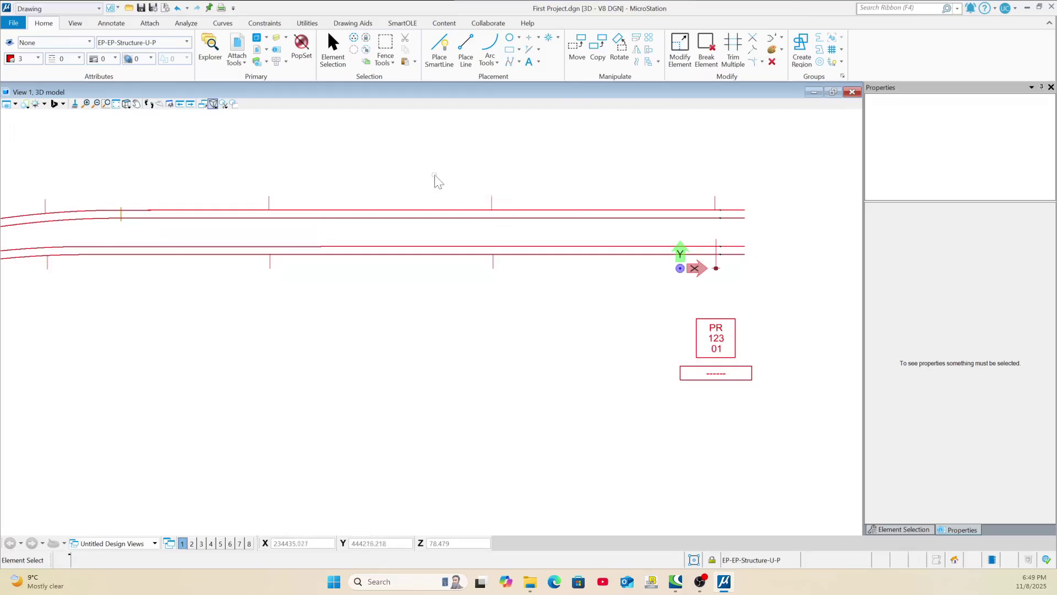
scroll(452, 104, up, 2)
In the SmartOLE Cells Library, find and select Twin Track Cantilever TTC under LAYOUT CELLS.
click(403, 23)
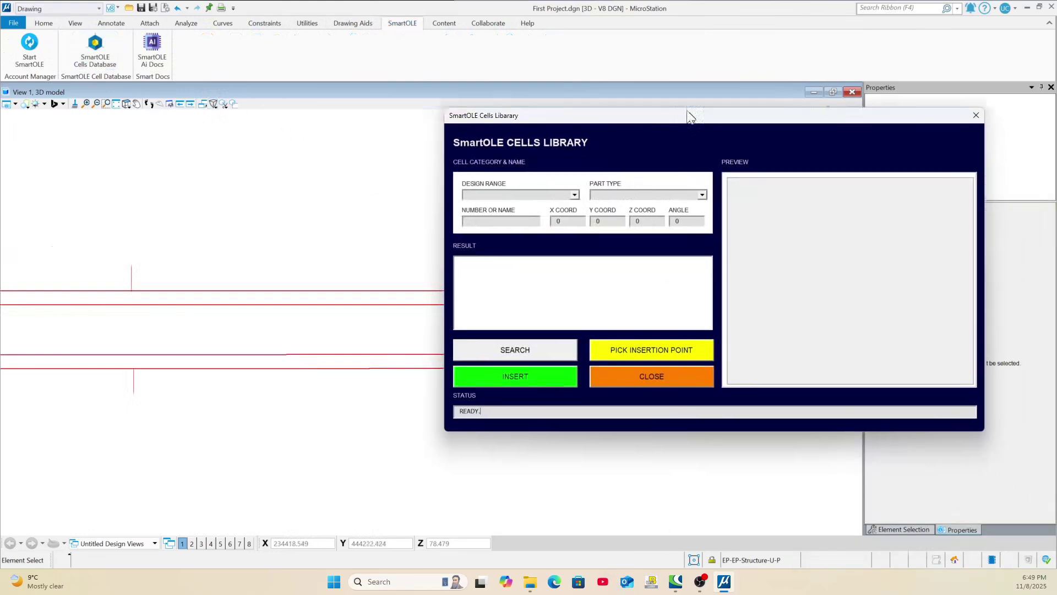
drag(614, 114, 603, 101)
scroll(242, 171, down, 2)
click(506, 183)
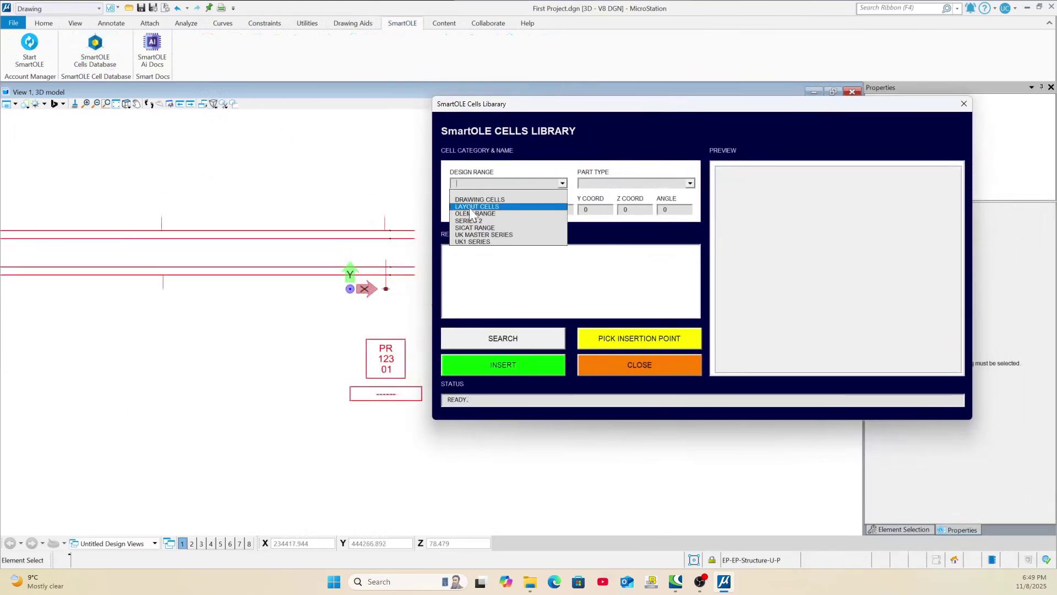
click(471, 212)
click(471, 212)
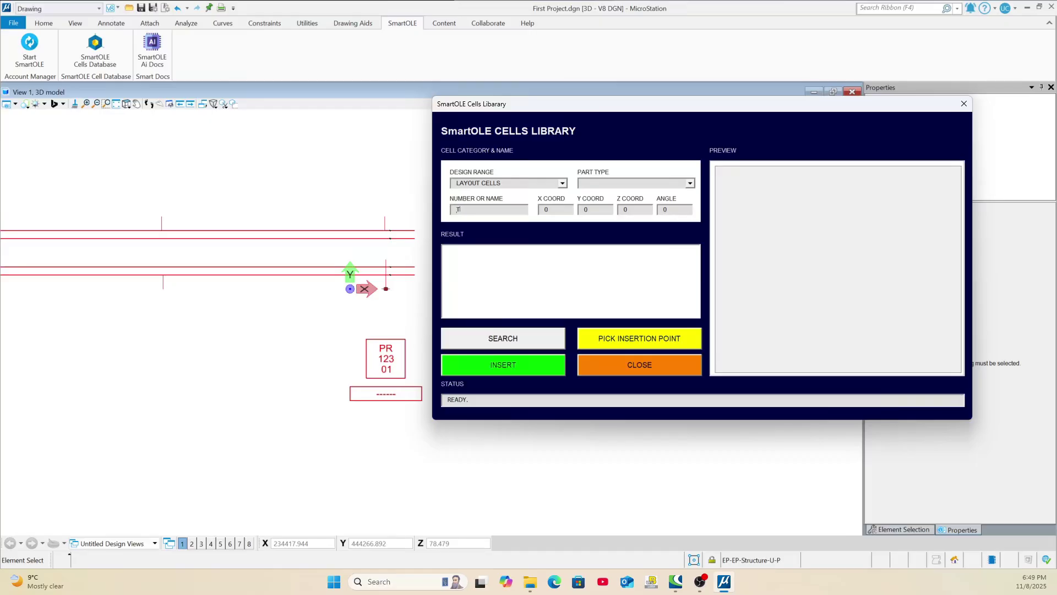
click(504, 333)
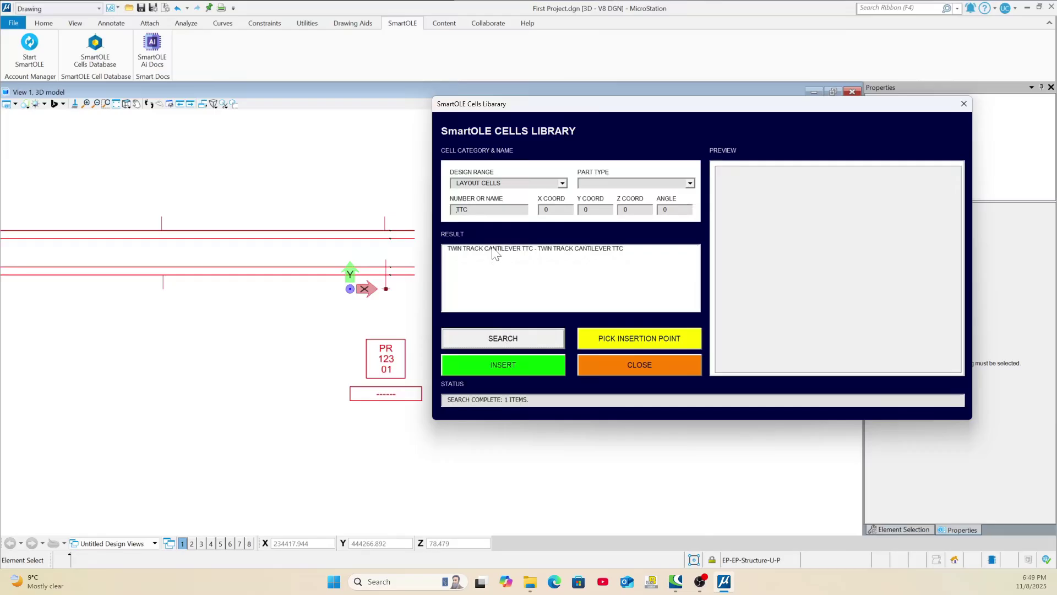
click(494, 249)
Copy the short line's 21.615° direction into the cantilever's ANGLE field.
drag(707, 110, 385, 310)
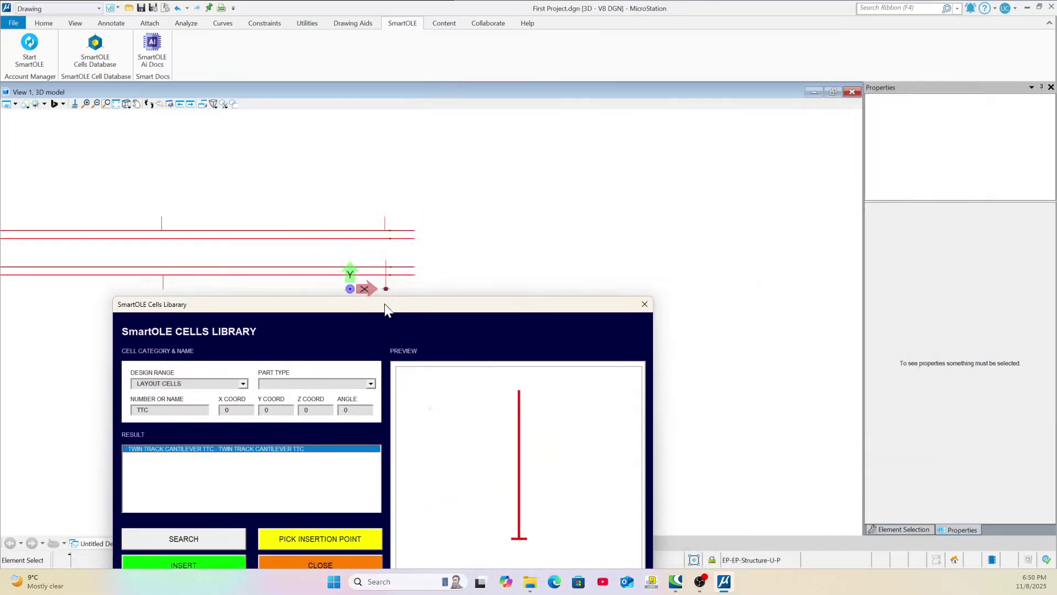
click(162, 223)
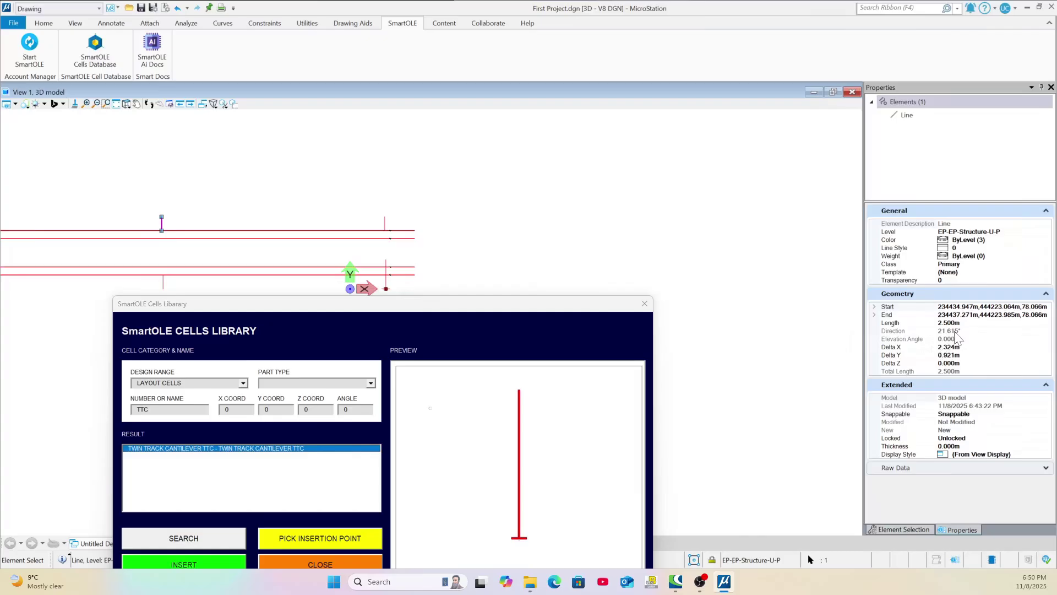
click(955, 331)
drag(942, 331, 931, 336)
key(ctrl+c)
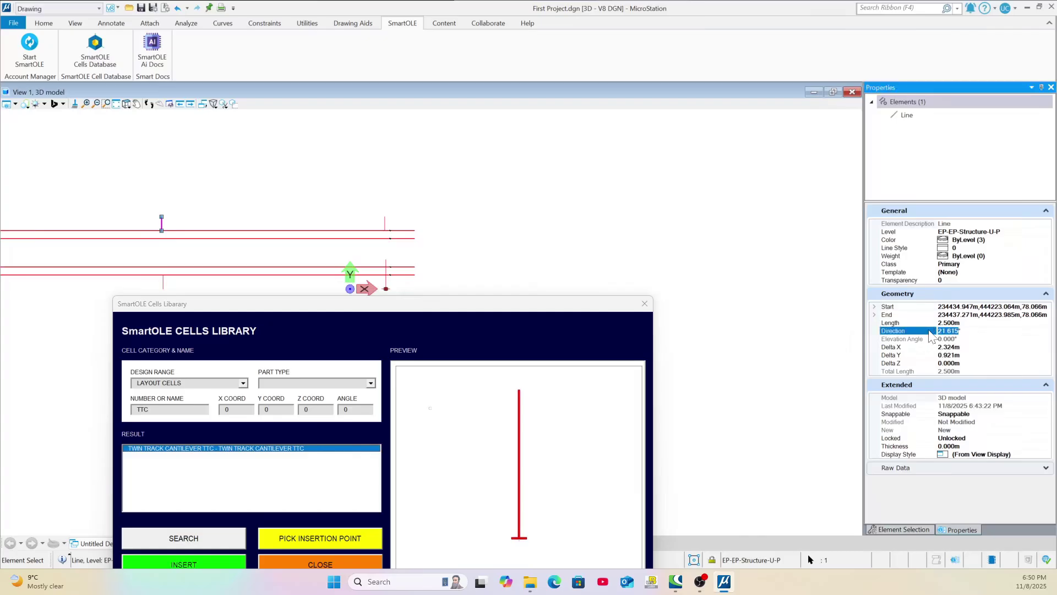
double_click(355, 410)
key(ctrl+v)
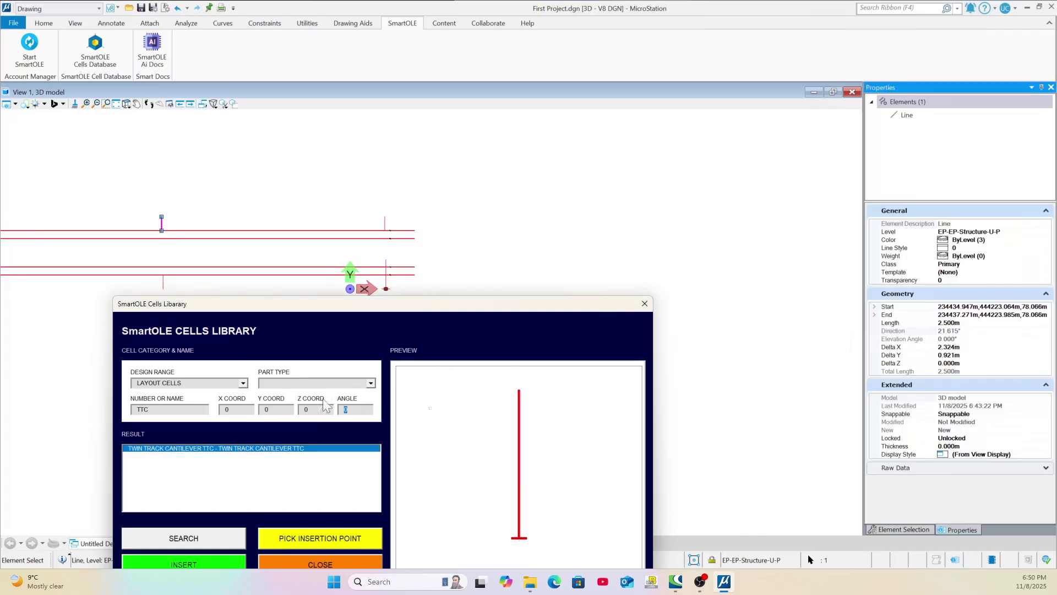
drag(374, 310, 720, 139)
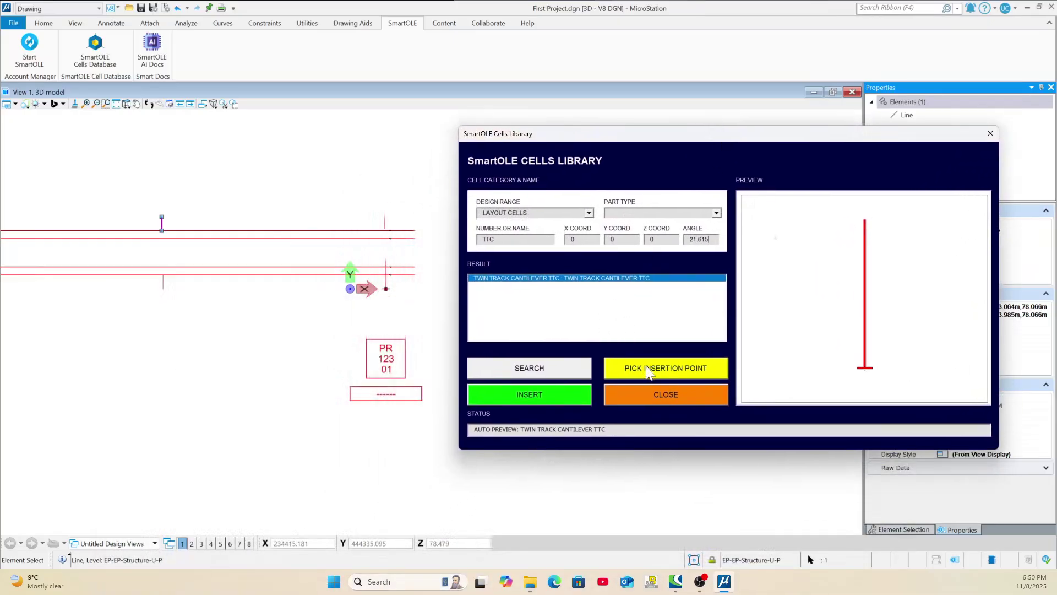
Insert the Twin Track Cantilever TTC at the short line's top end.
click(648, 373)
scroll(168, 220, up, 12)
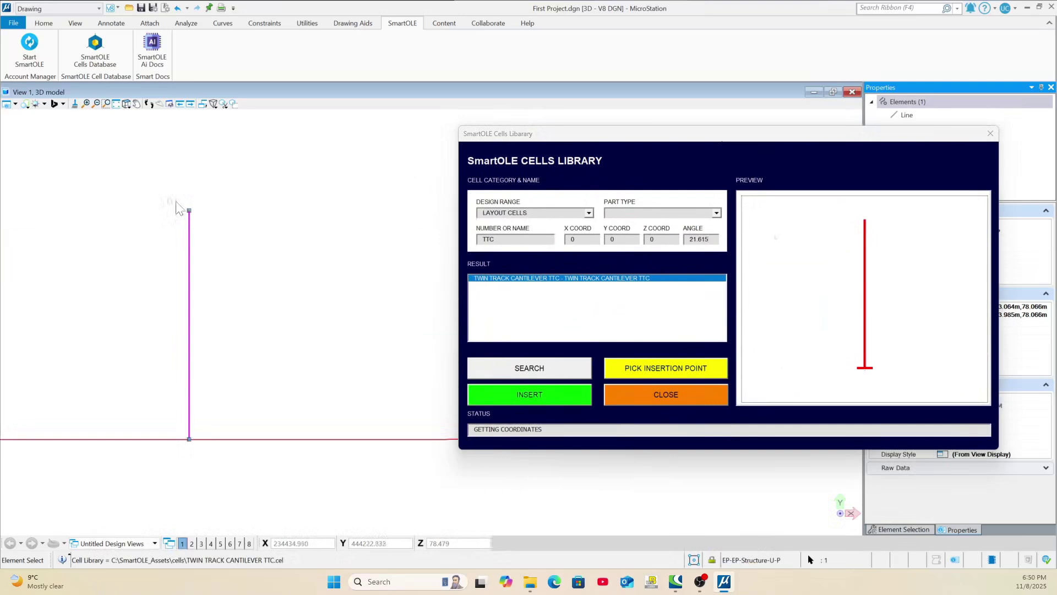
scroll(199, 210, up, 3)
click(178, 211)
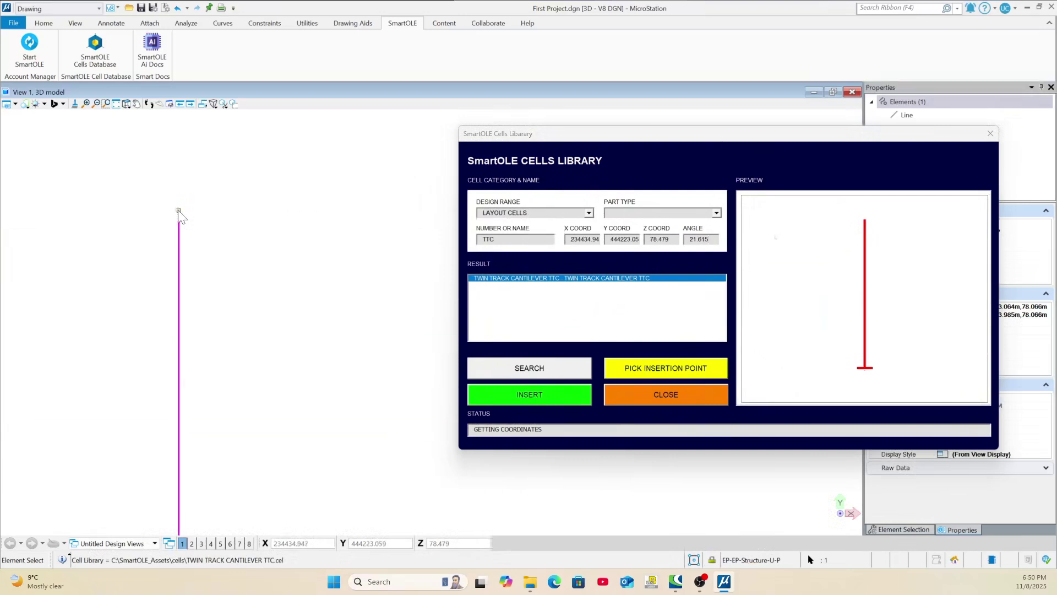
click(520, 396)
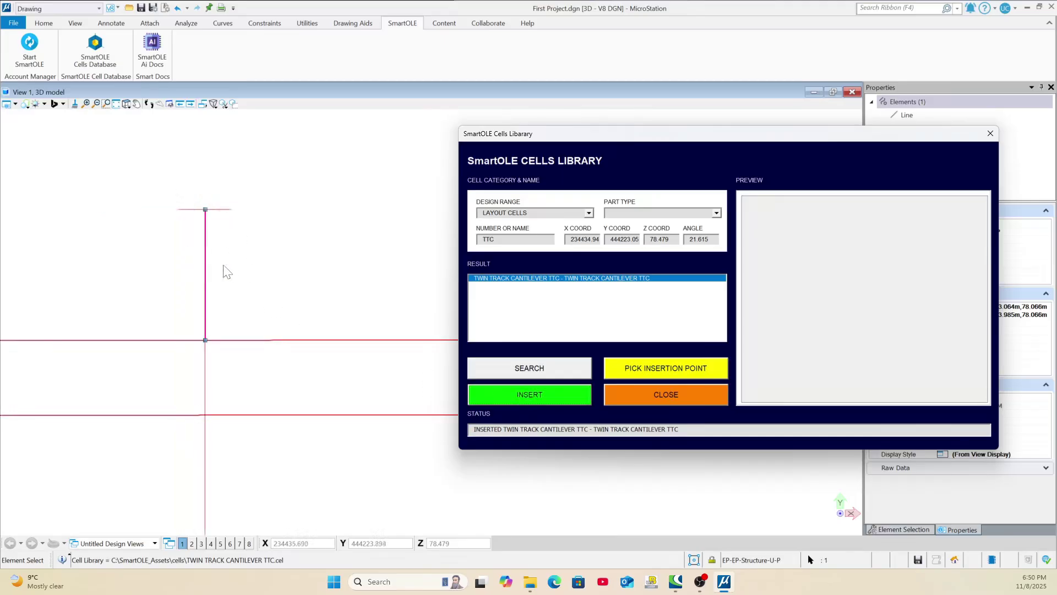
scroll(224, 272, down, 2)
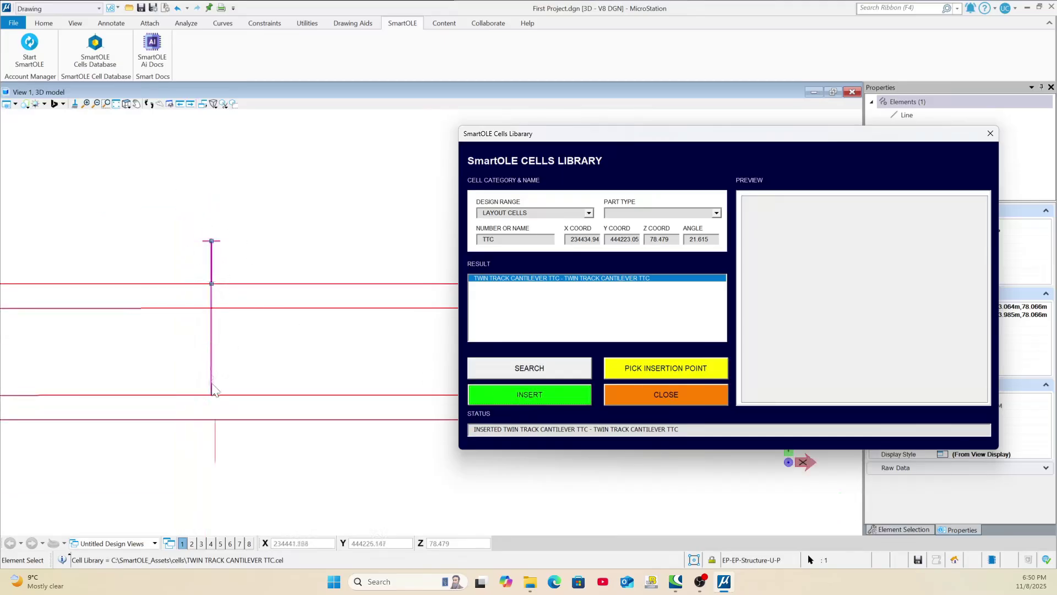
scroll(213, 383, up, 2)
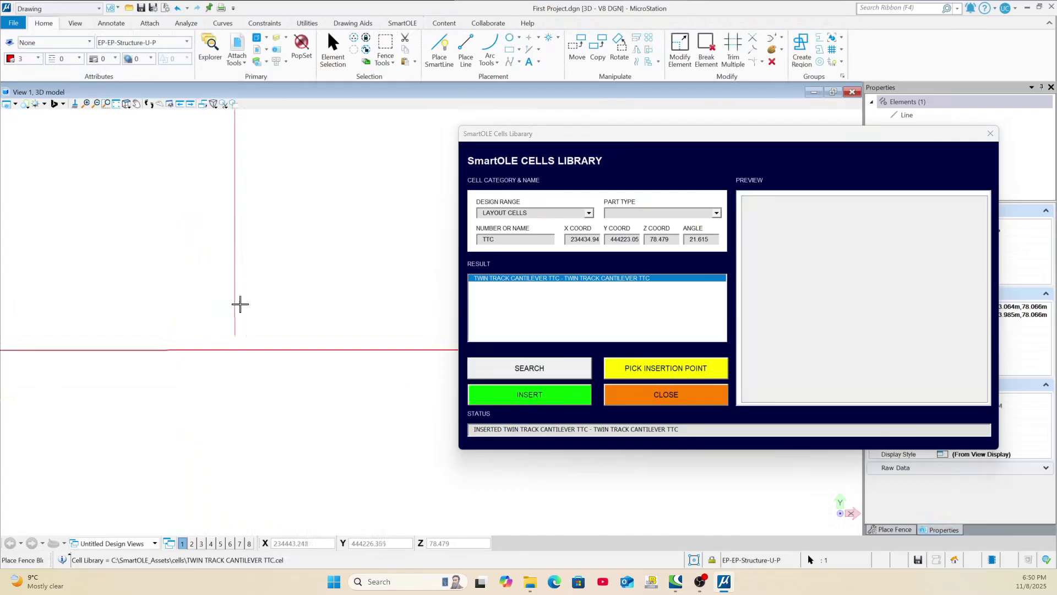
Fence the cantilever's lower end and stretch it further down across the track.
click(245, 339)
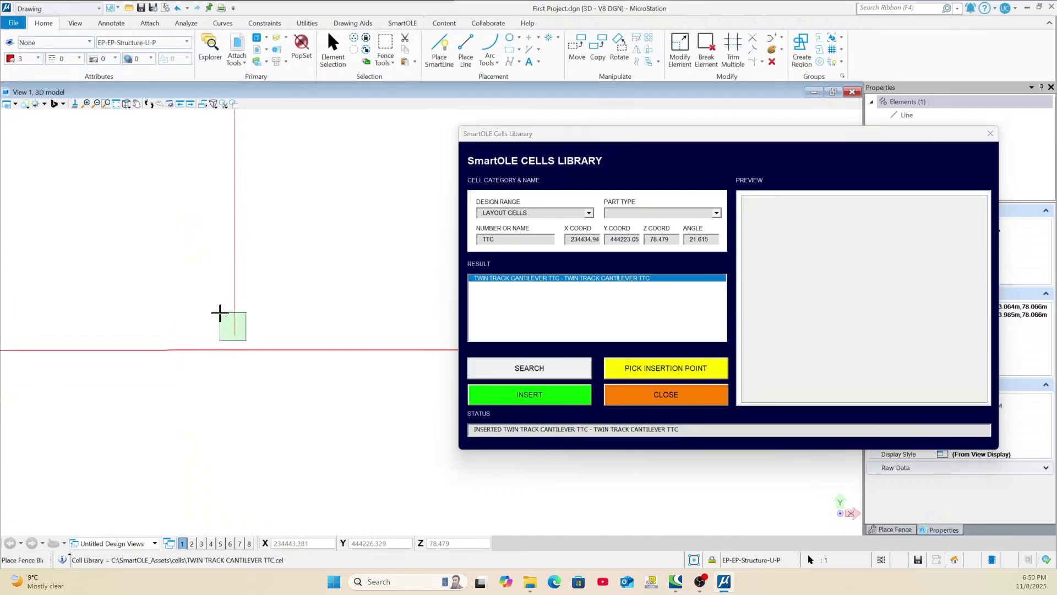
click(220, 313)
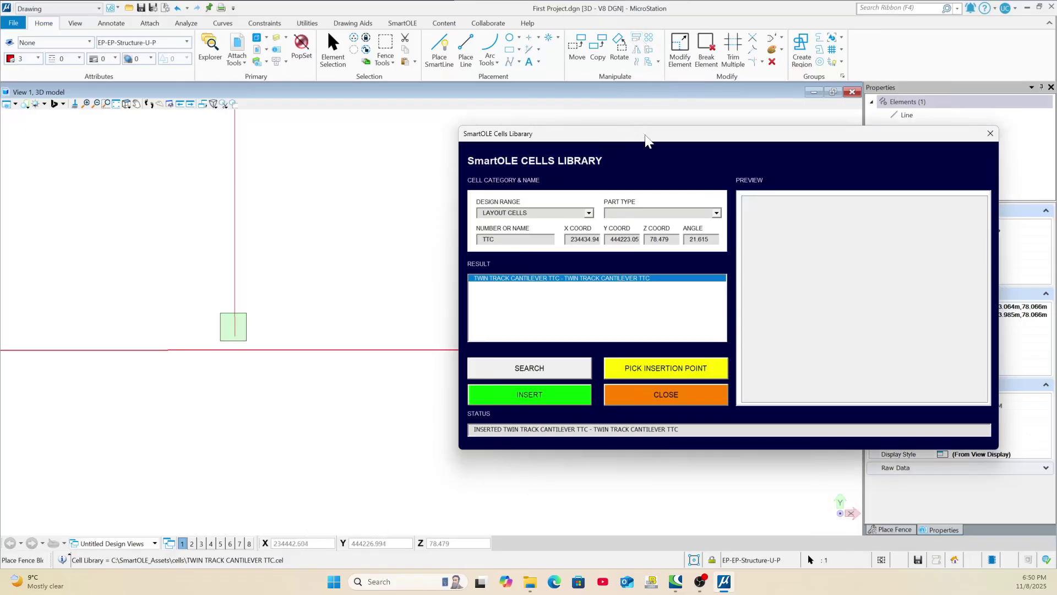
drag(644, 135, 1056, 199)
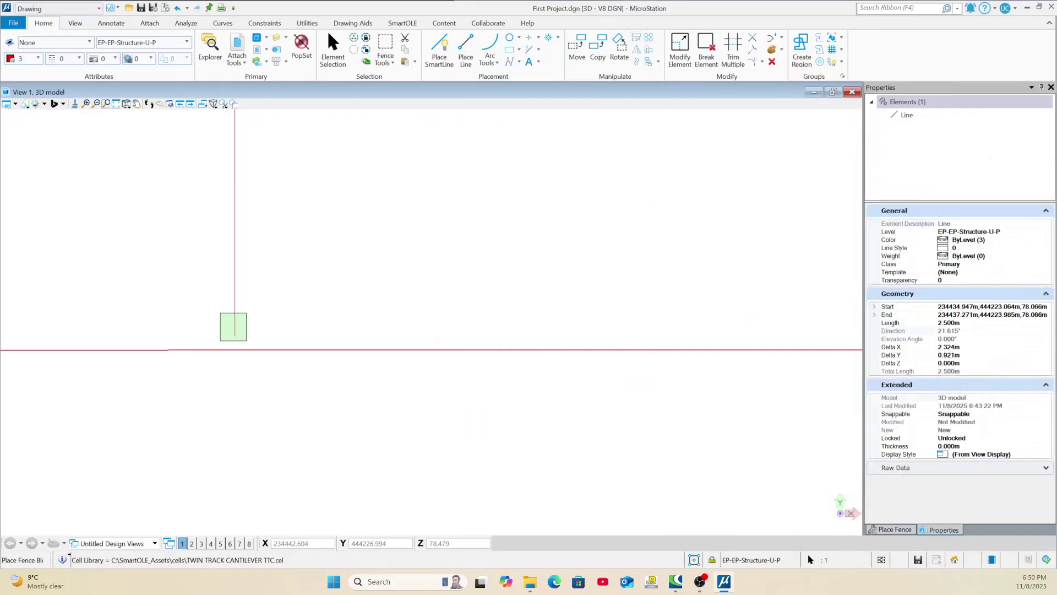
click(650, 50)
click(896, 529)
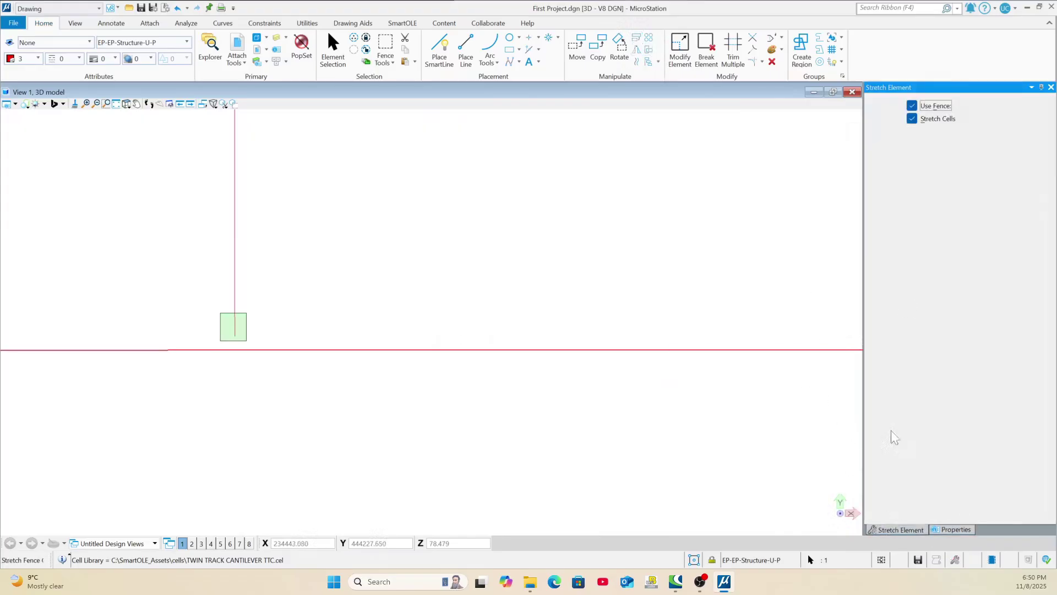
click(234, 329)
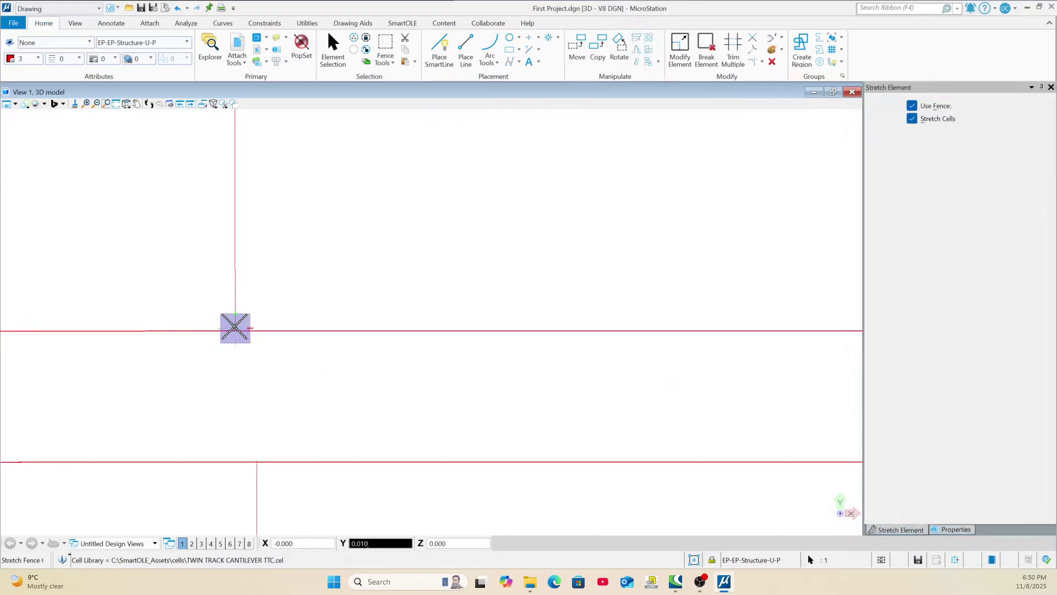
click(235, 418)
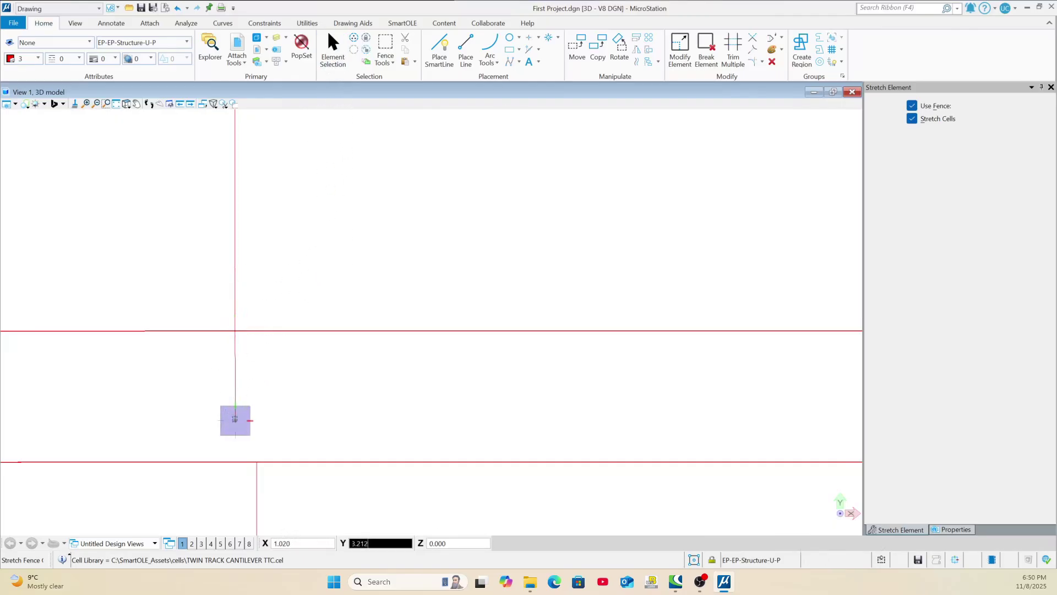
drag(679, 210, 489, 150)
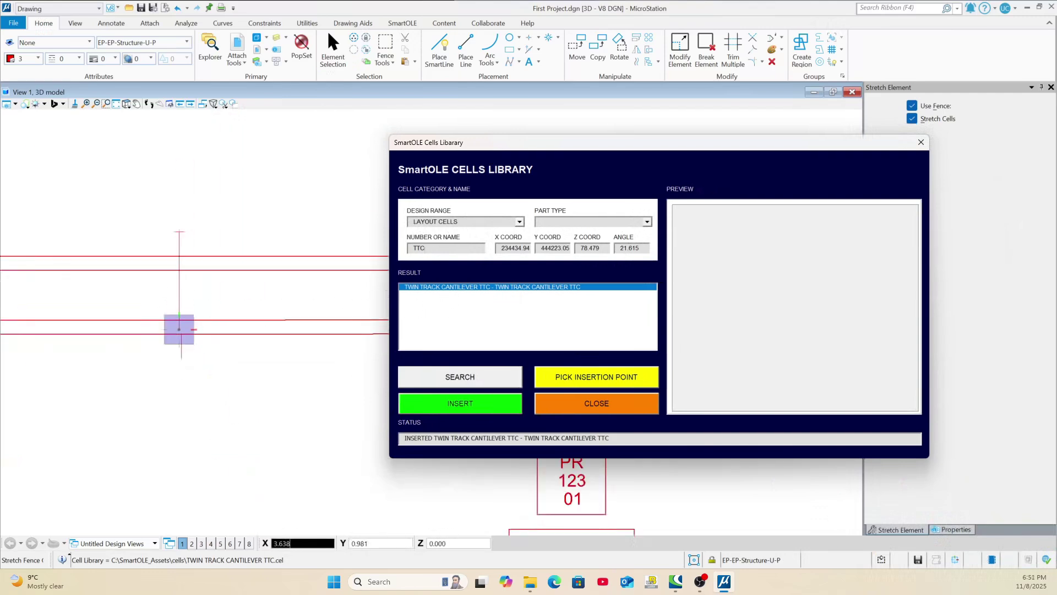
Search the library for B, choose STRUCTURE NUMBER BOX, and insert it at a picked point.
key(ctrl+a)
text(B)
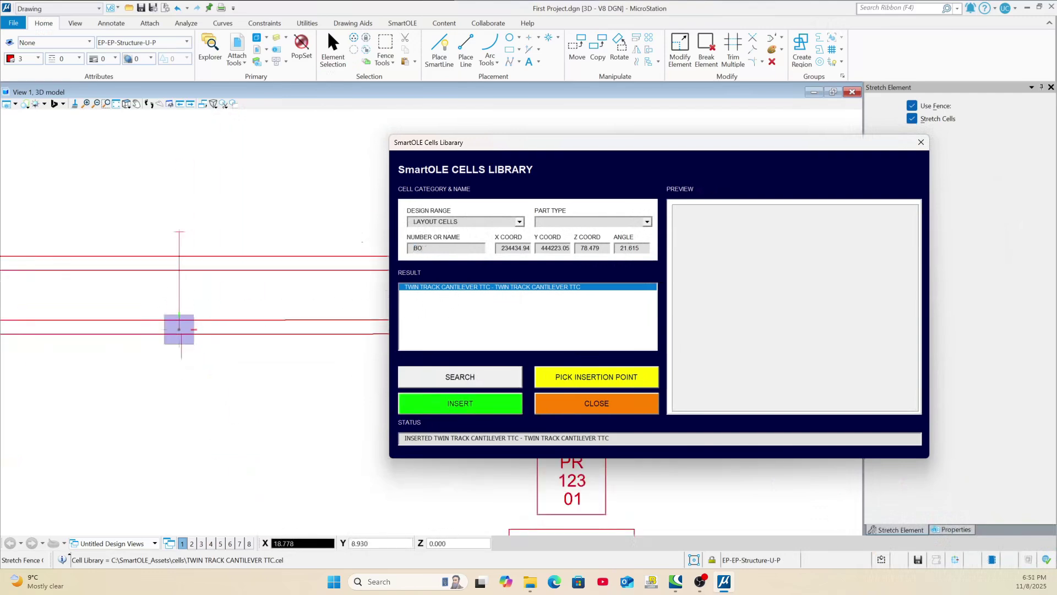
click(445, 381)
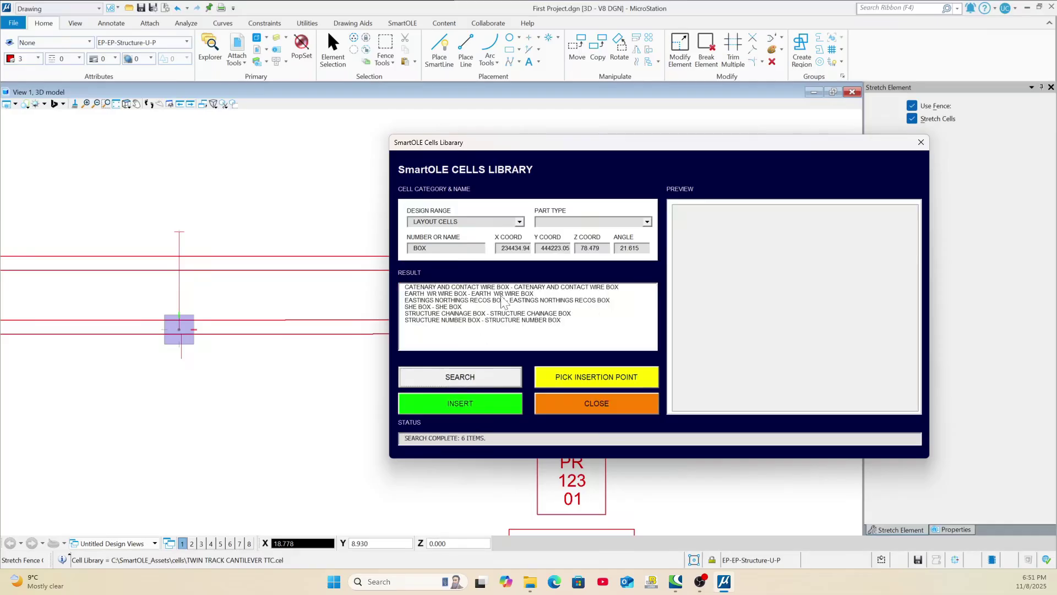
click(468, 321)
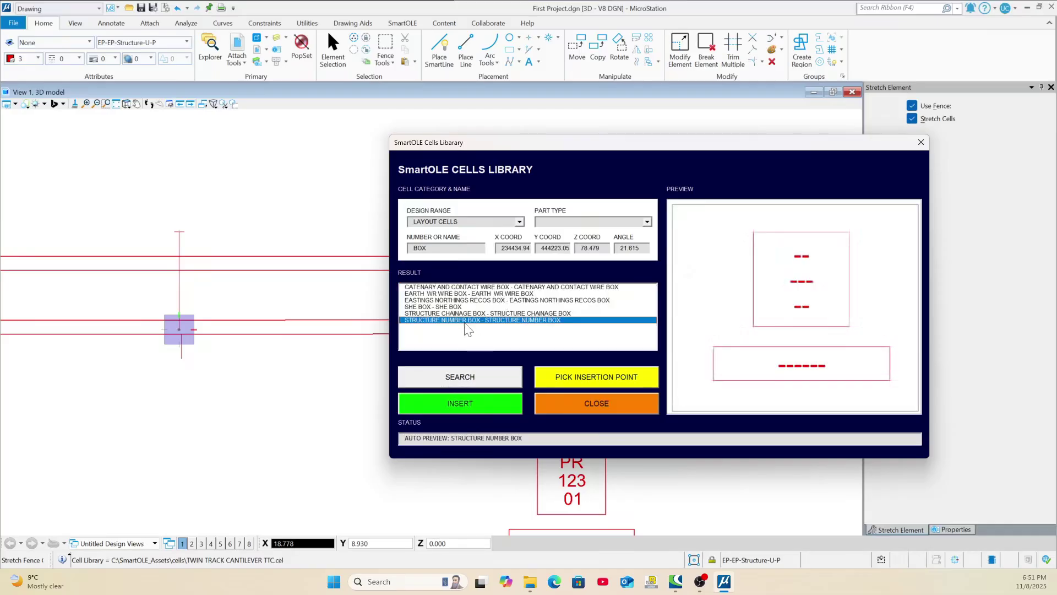
click(607, 379)
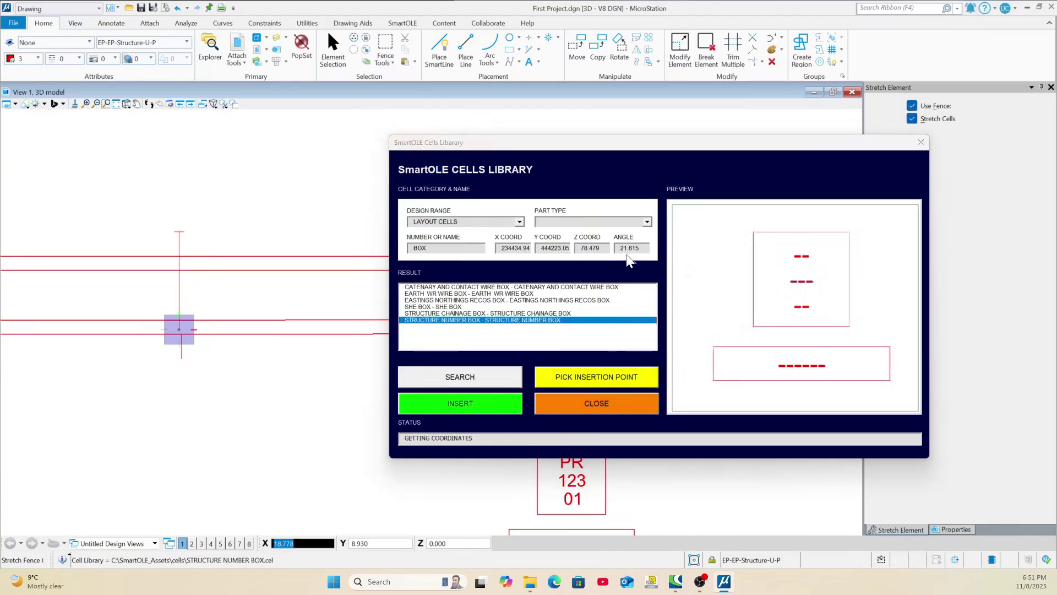
click(462, 404)
scroll(211, 295, down, 5)
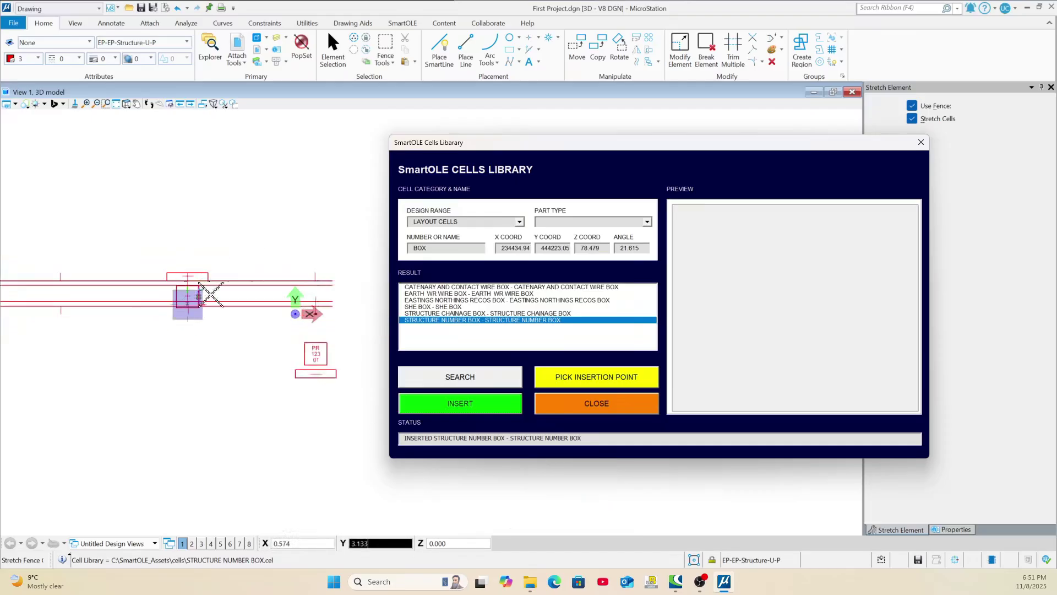
scroll(191, 323, up, 4)
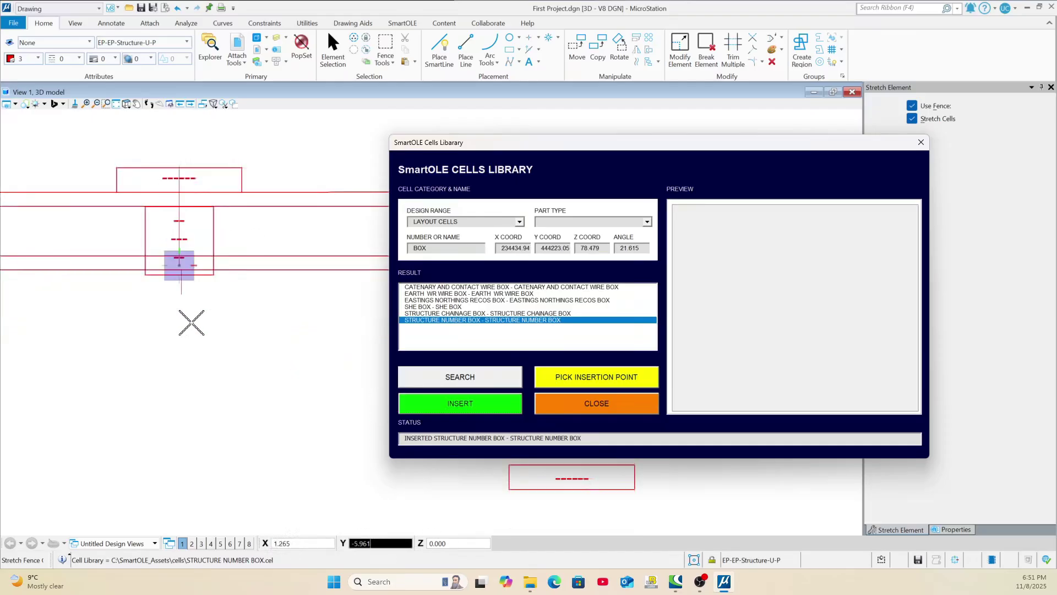
scroll(185, 314, down, 4)
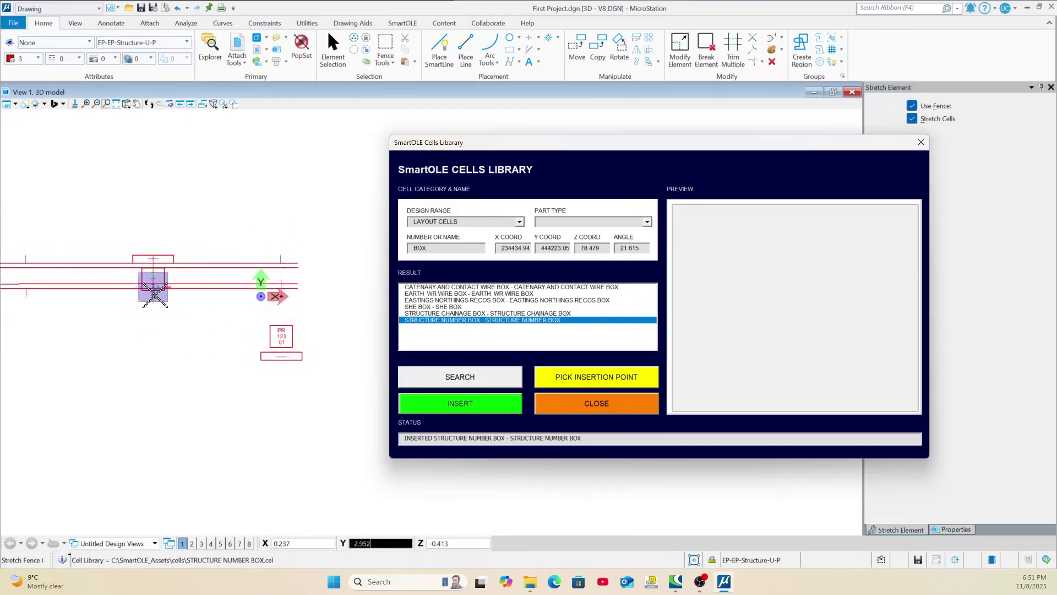
Start a new cell search with the name TI and the design range list.
click(423, 248)
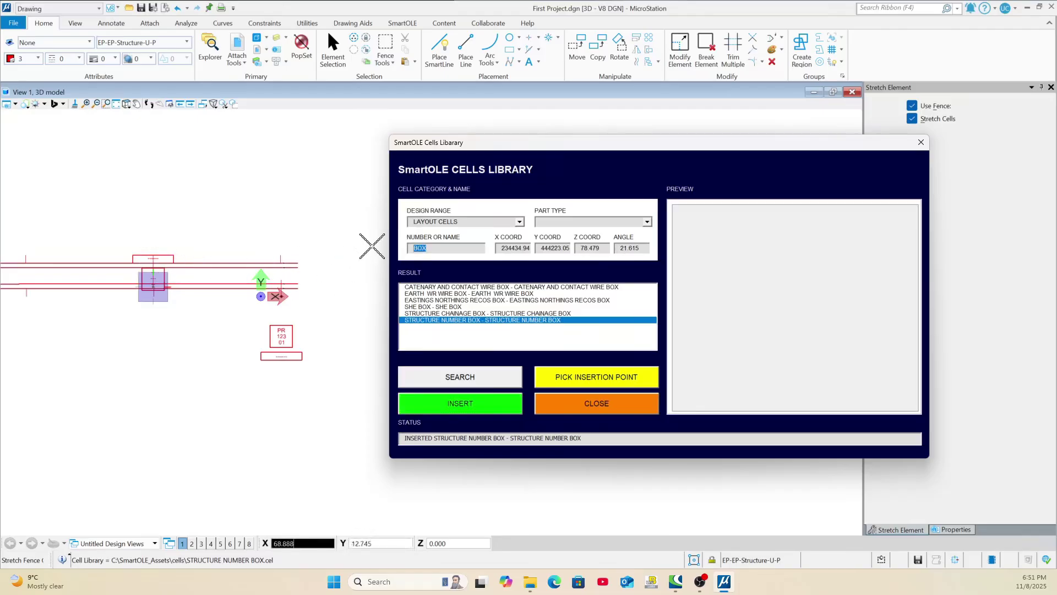
text(TI)
click(520, 223)
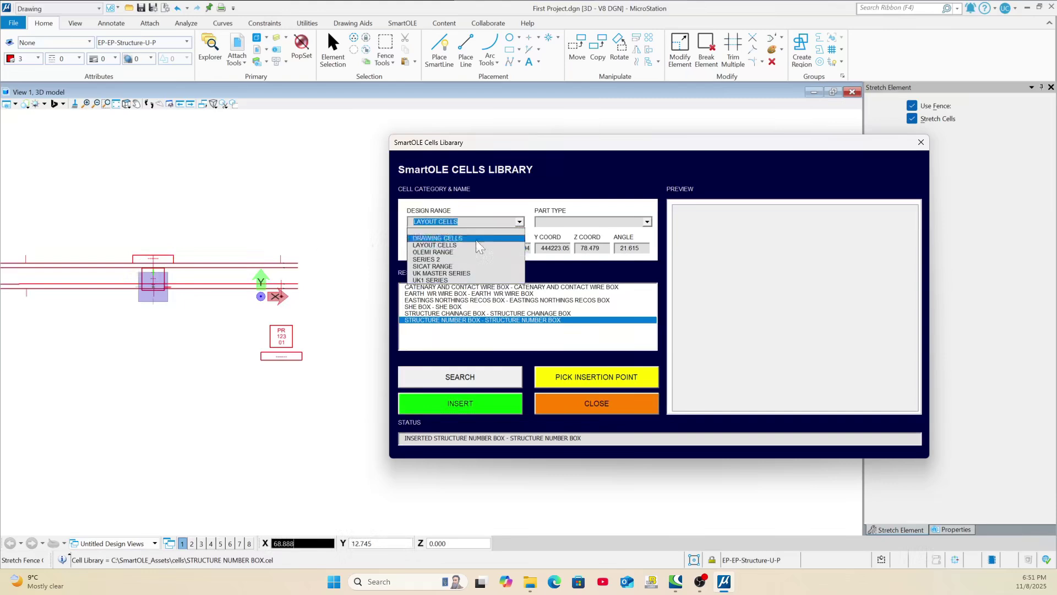
Insert UK MASTER SERIES mast B38_D02_070 (7000mm) at a picked insertion point.
click(451, 273)
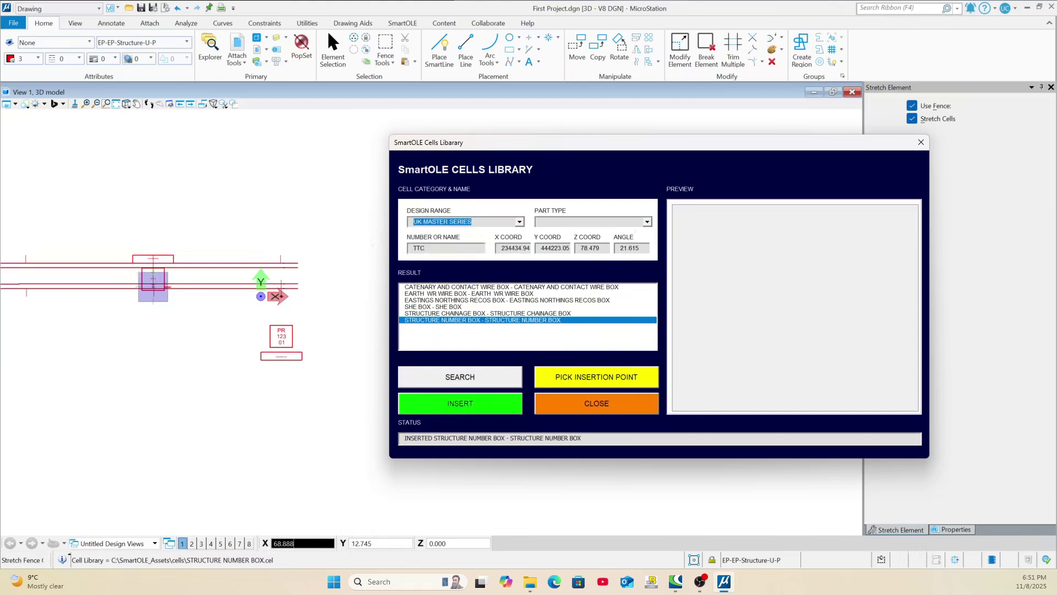
click(647, 222)
click(553, 244)
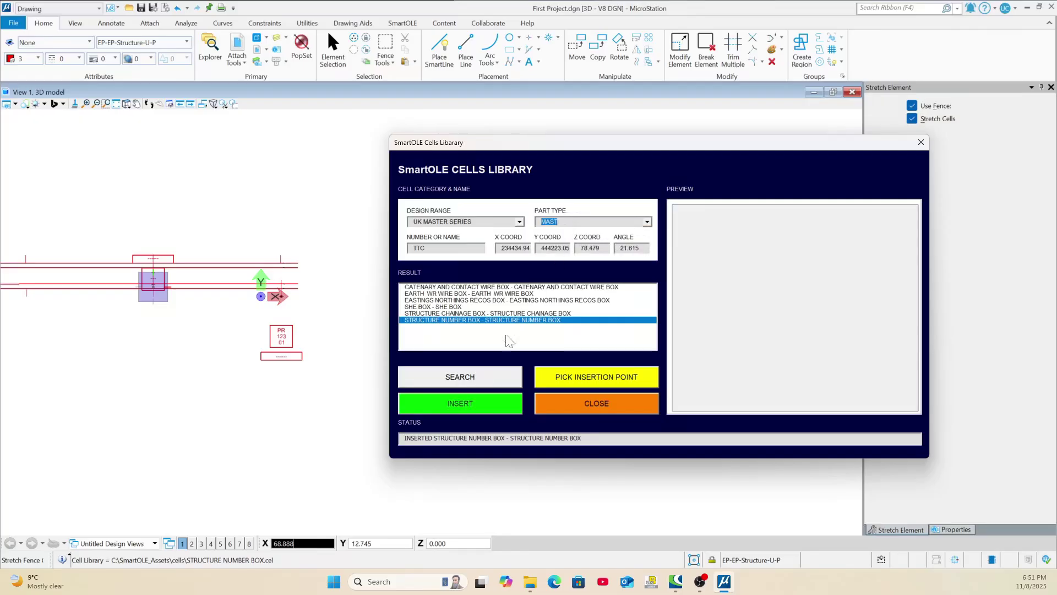
click(475, 379)
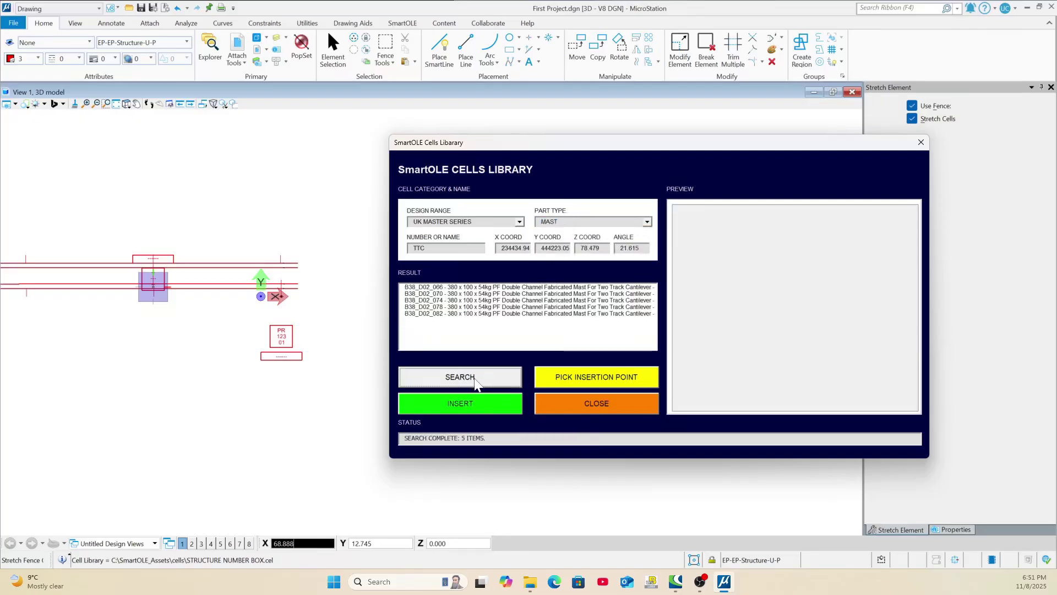
click(437, 295)
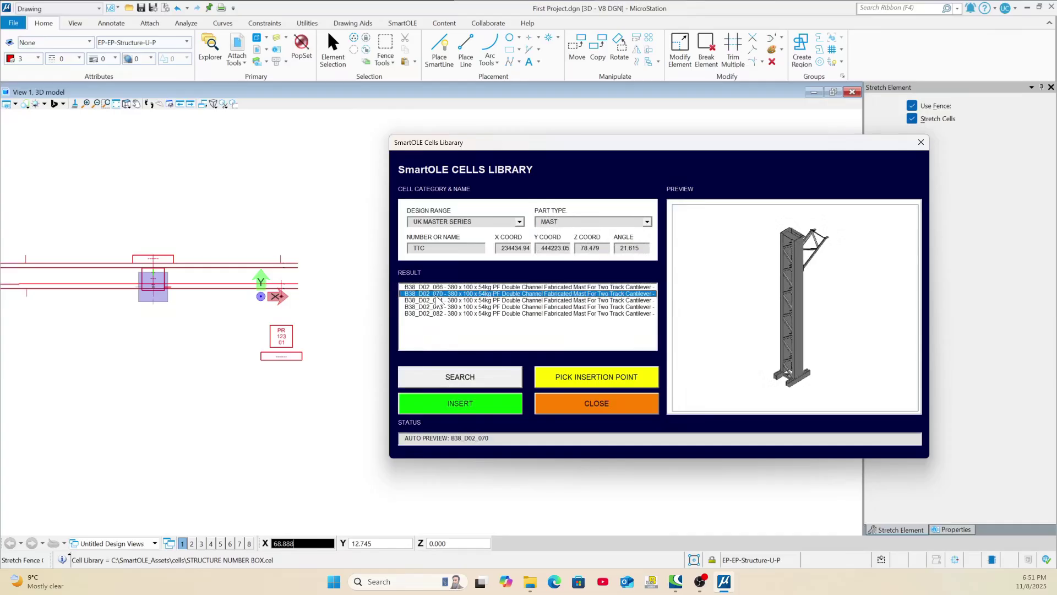
click(593, 380)
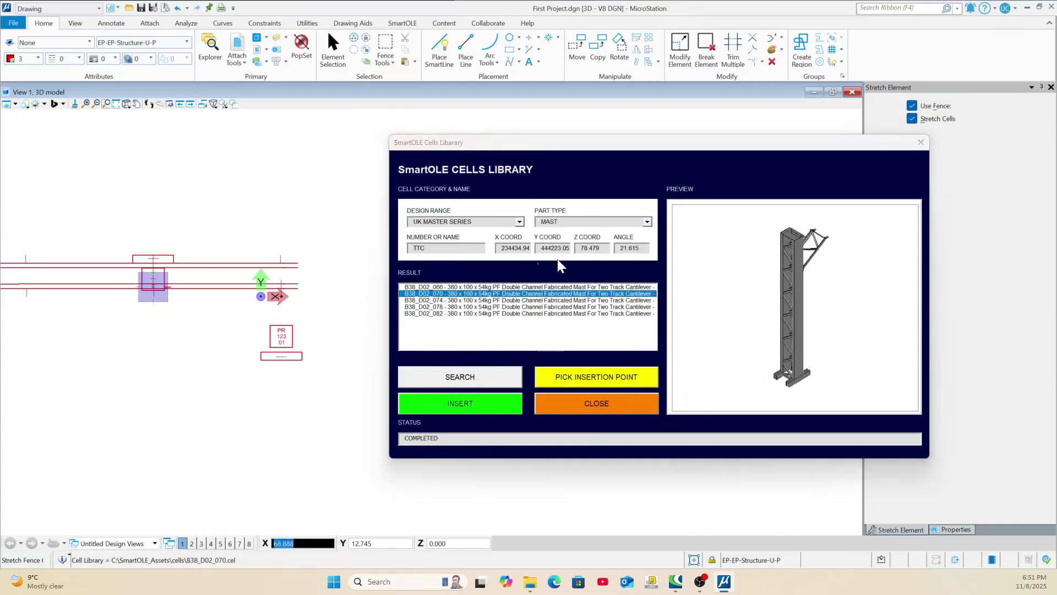
click(460, 406)
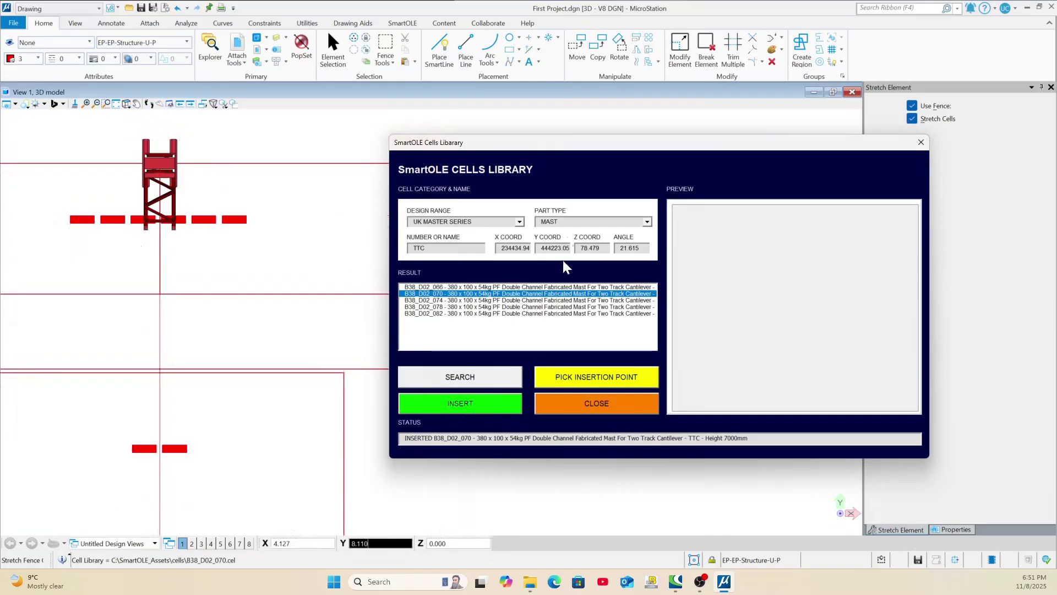
click(647, 222)
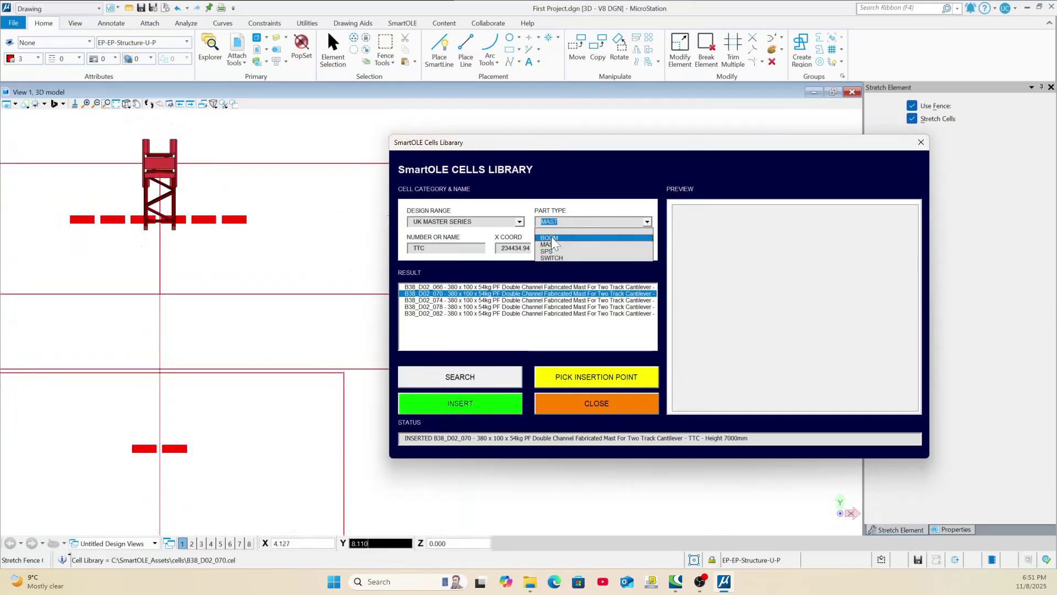
List the UK MASTER SERIES BOOM cells and choose the 9800mm boom B39_D01_098.
click(552, 242)
click(479, 371)
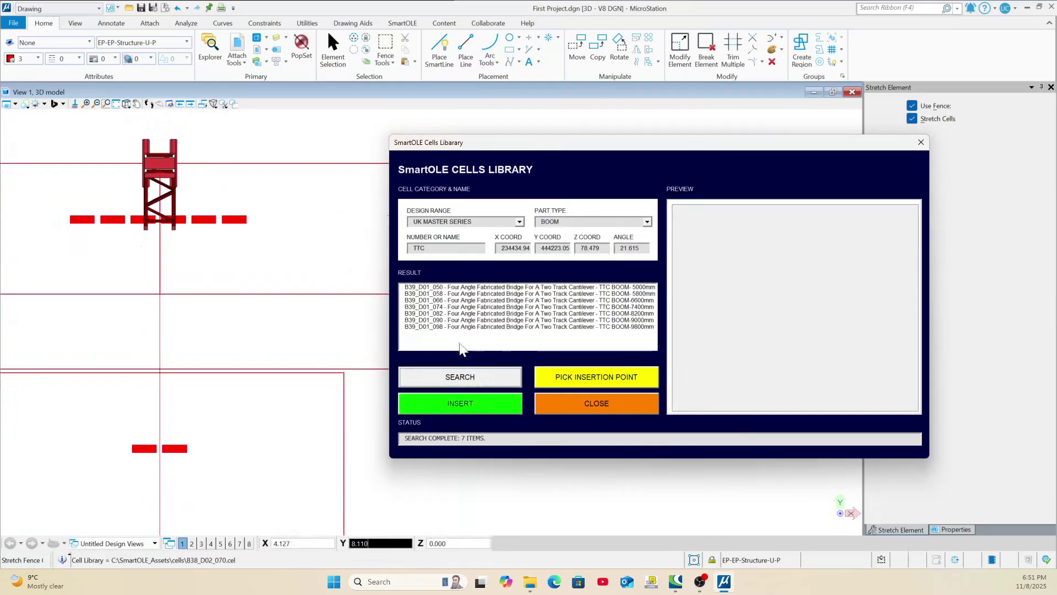
scroll(270, 232, down, 5)
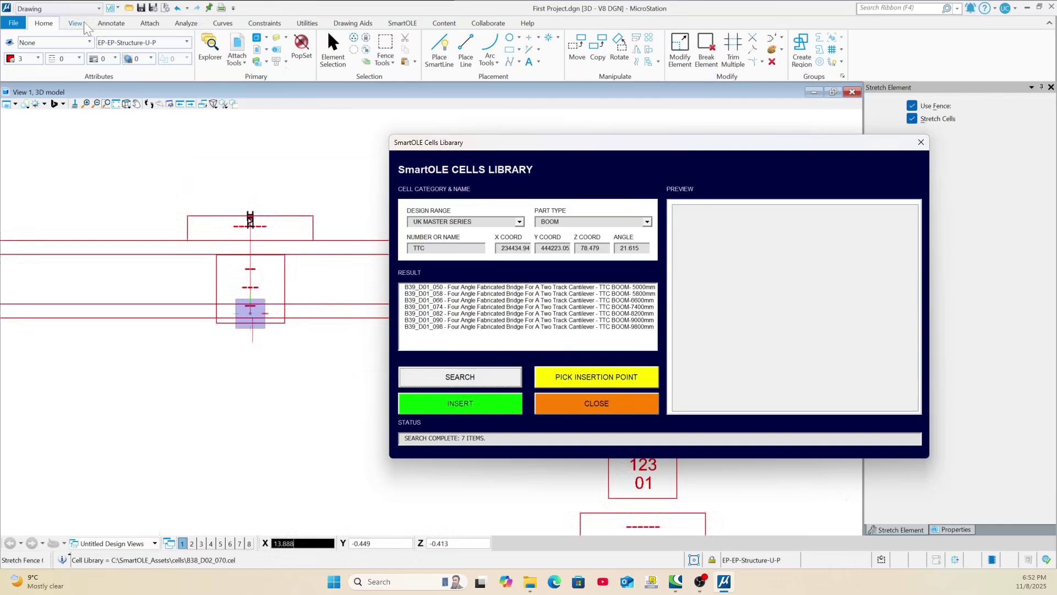
click(182, 24)
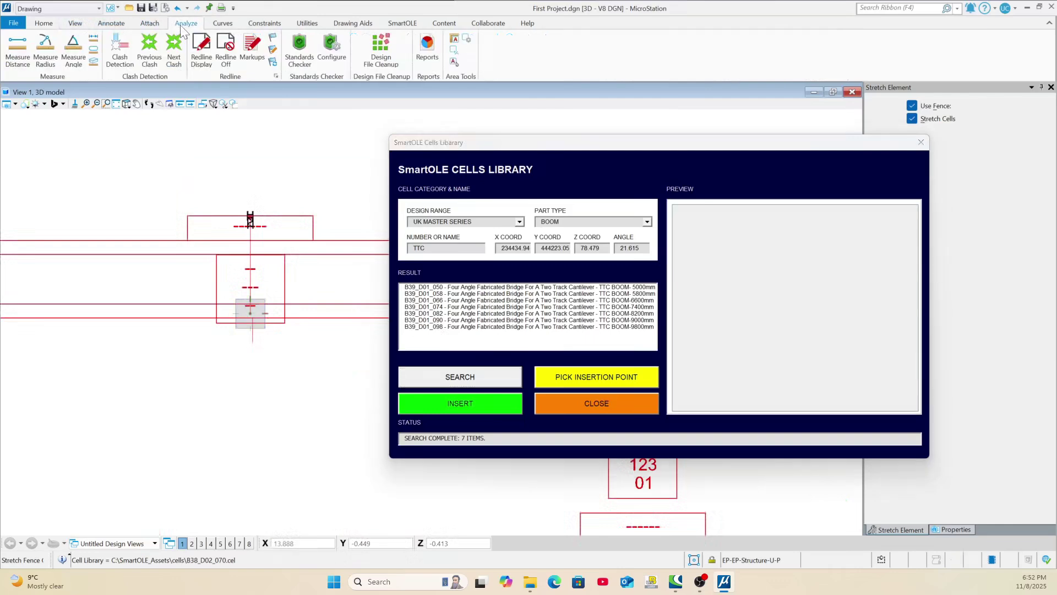
click(22, 56)
scroll(267, 209, up, 2)
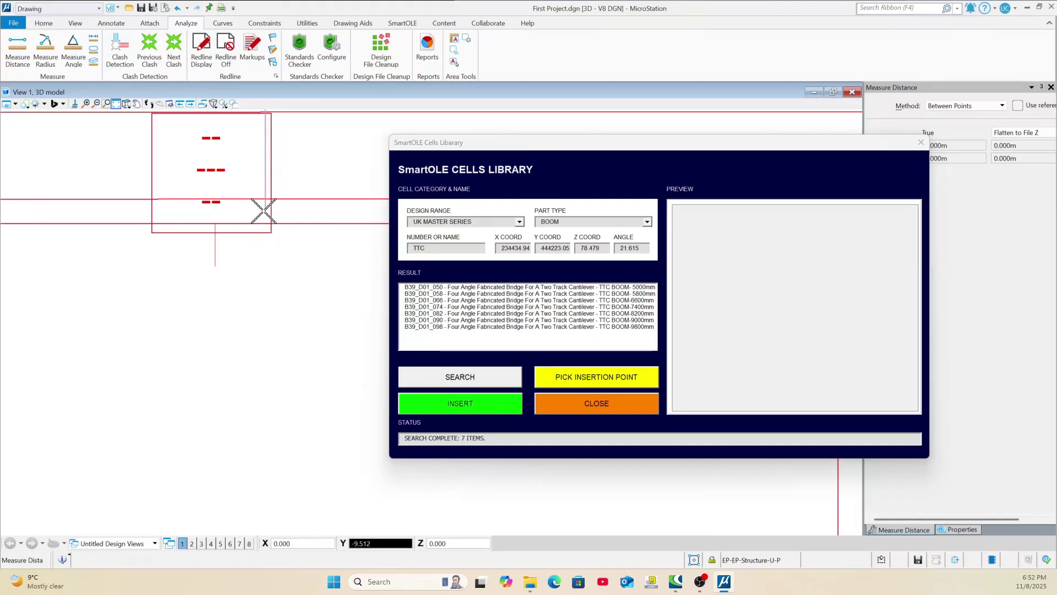
scroll(257, 220, down, 2)
scroll(237, 171, up, 2)
key(Escape)
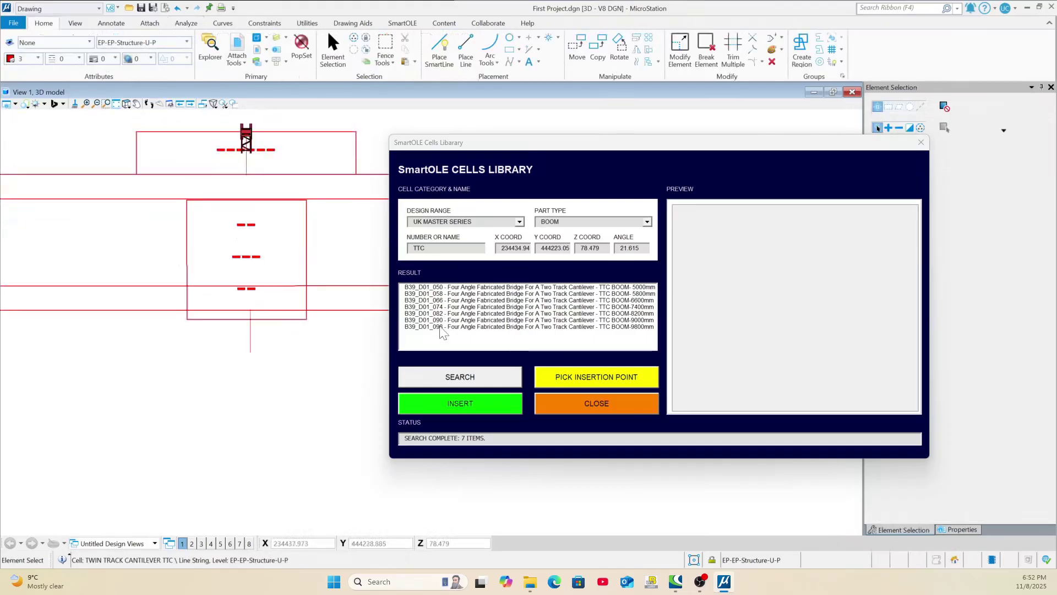
click(441, 328)
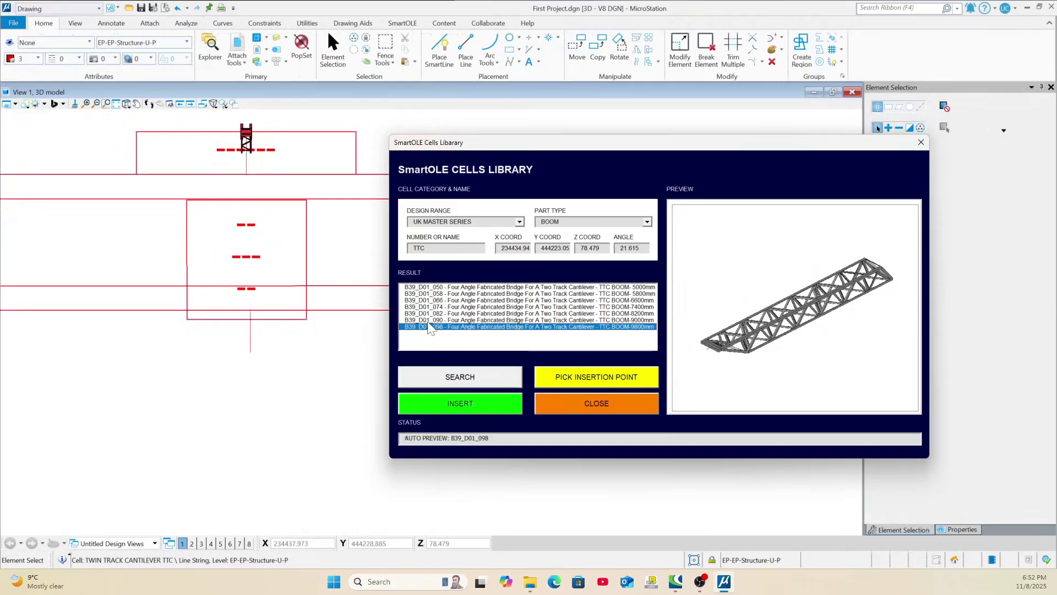
Insert boom B39_D01_098 at Z 85.479 across the mast and close the Cells Library.
click(544, 373)
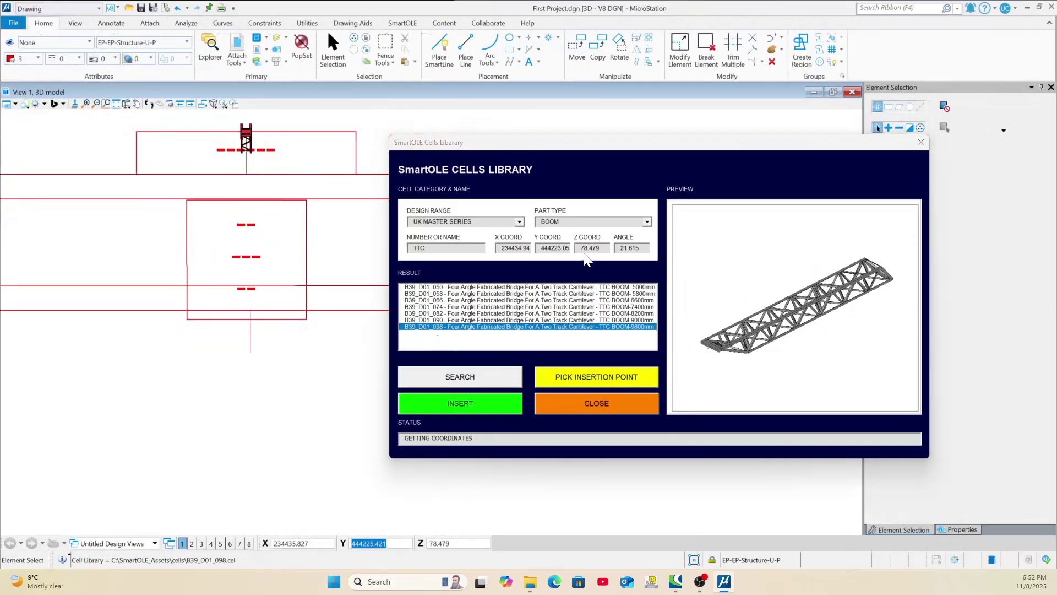
drag(589, 249, 580, 248)
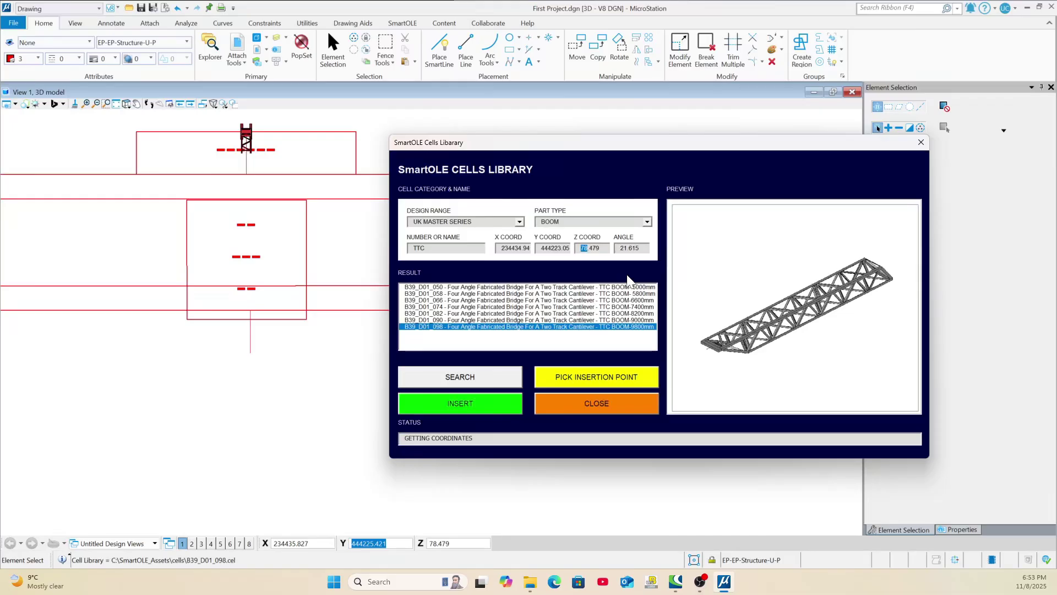
text(8)
click(463, 409)
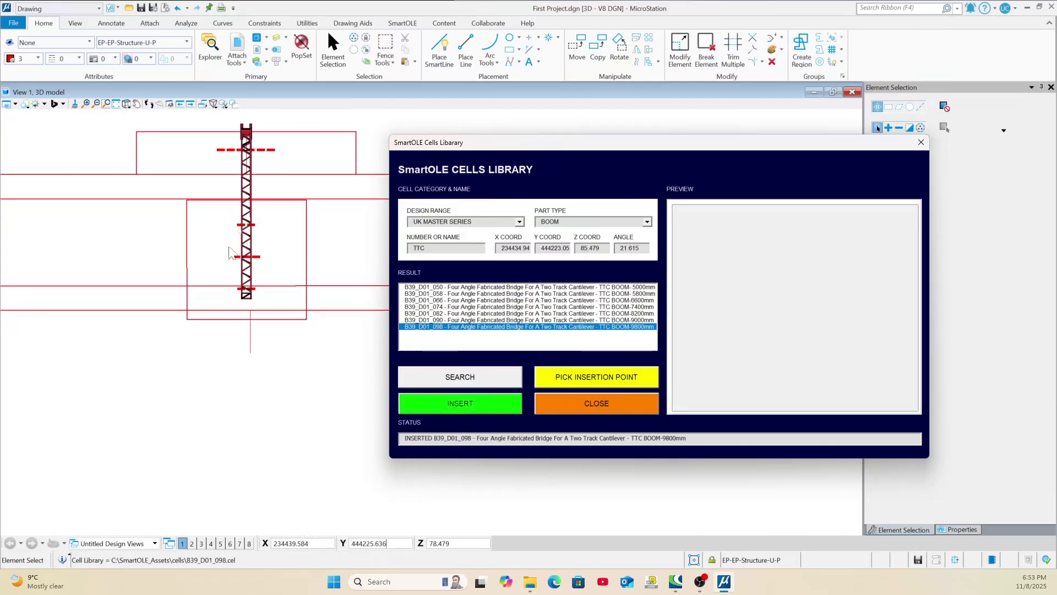
scroll(258, 242, up, 3)
scroll(262, 242, down, 5)
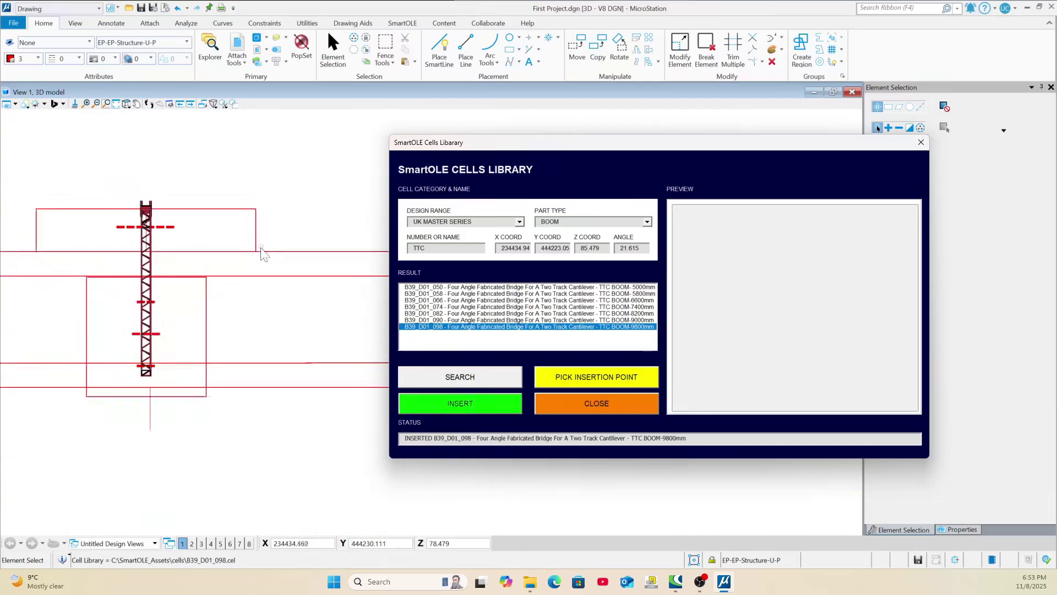
click(921, 142)
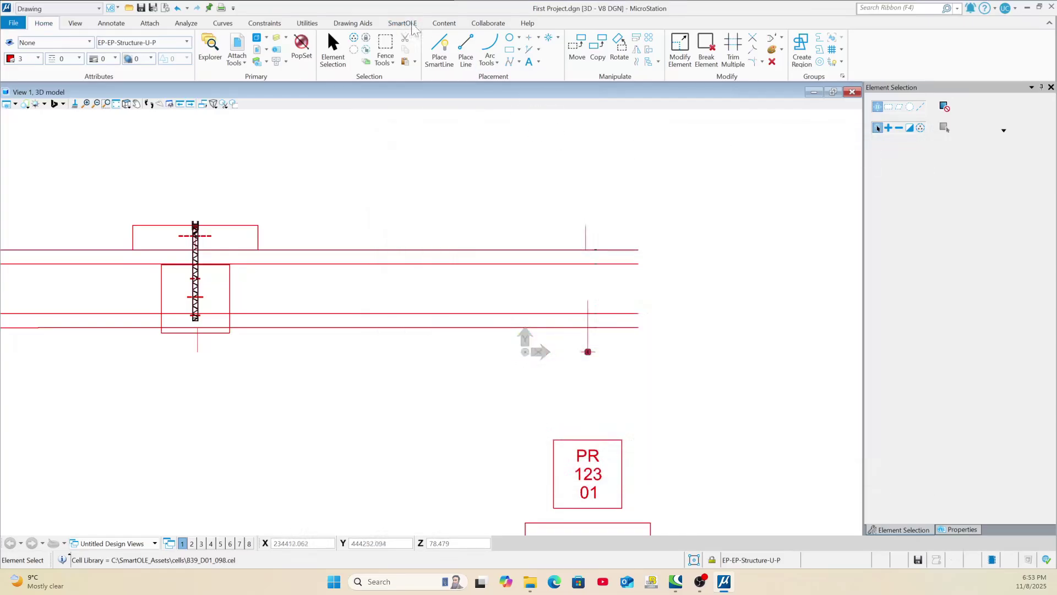
Define an ACS by points: origin at the track line corner, then X and Y directions.
click(352, 23)
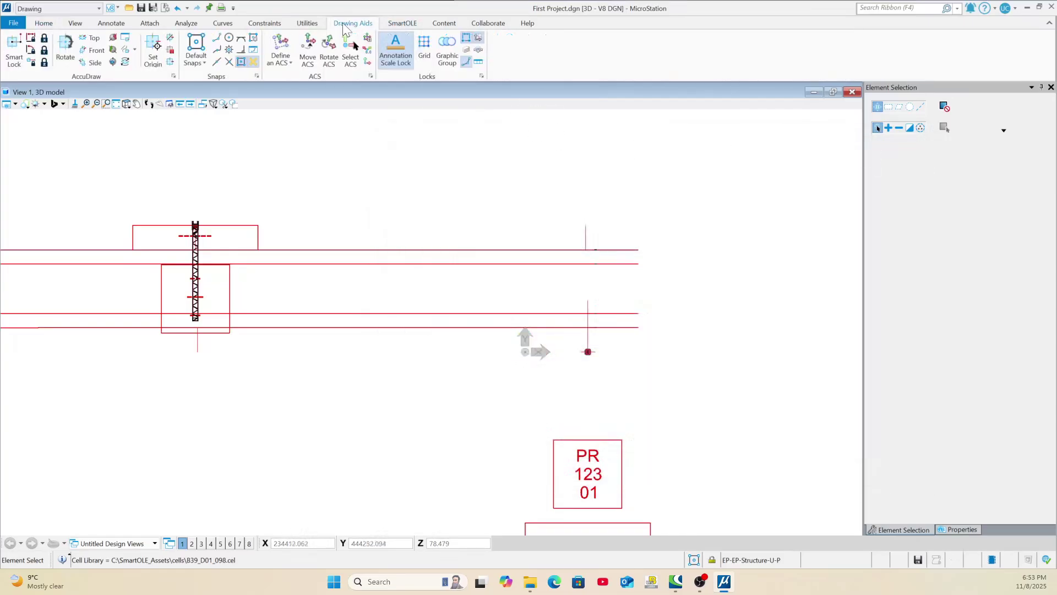
click(289, 62)
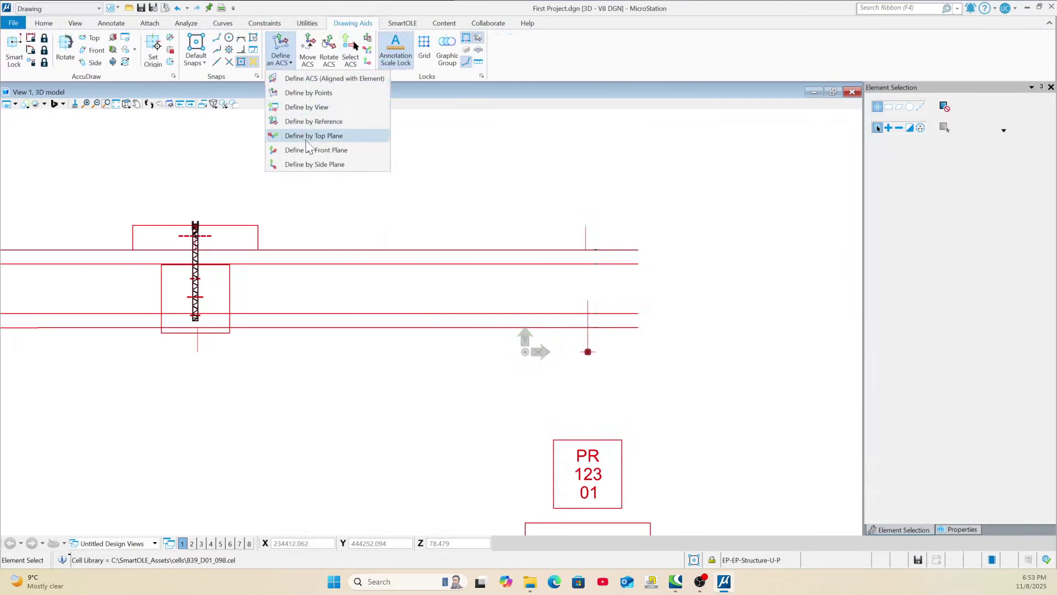
click(293, 93)
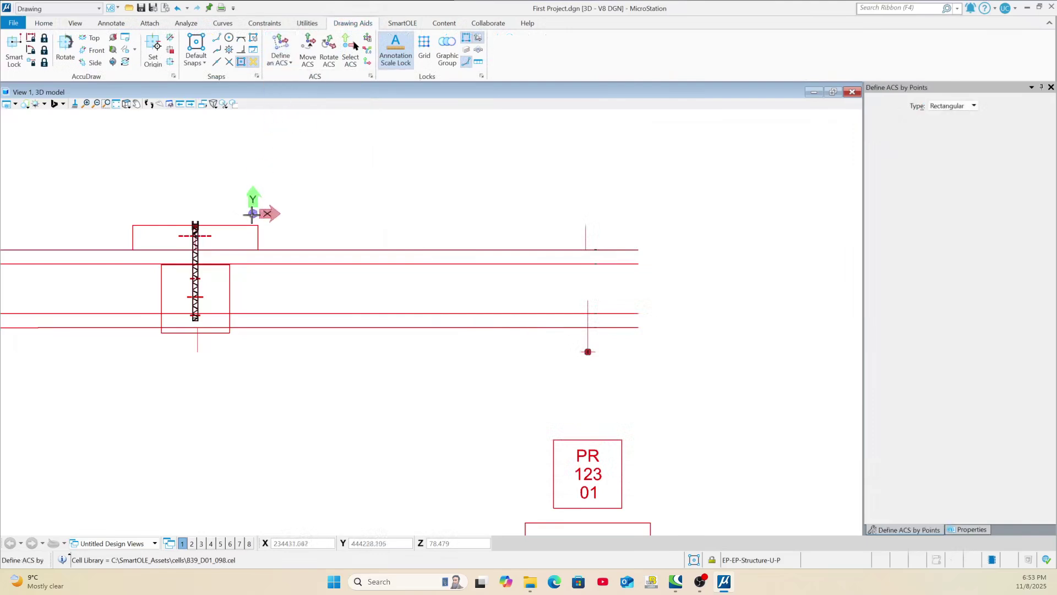
scroll(259, 215, up, 4)
click(268, 228)
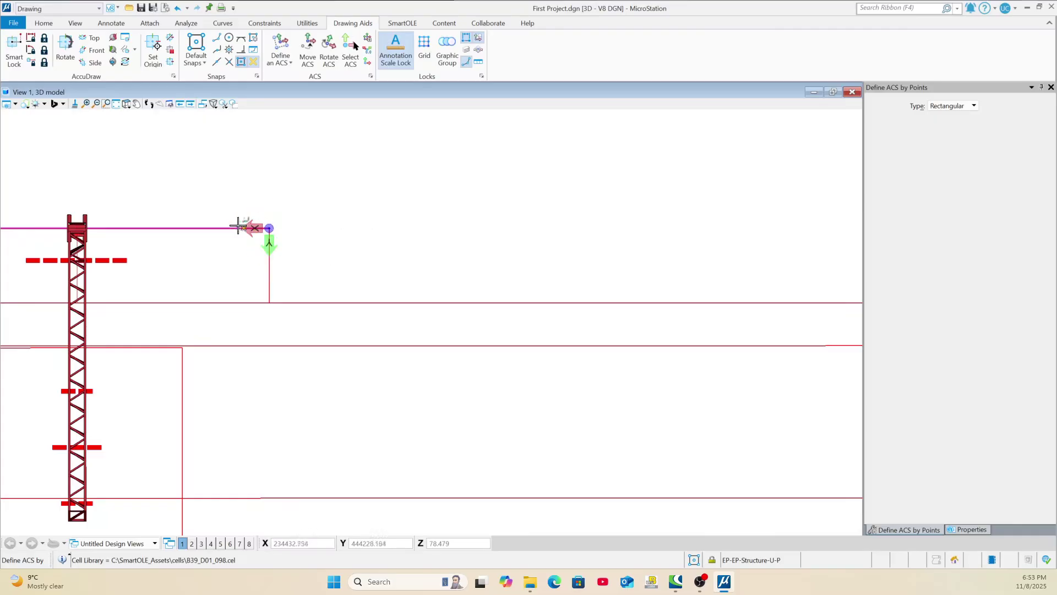
click(217, 219)
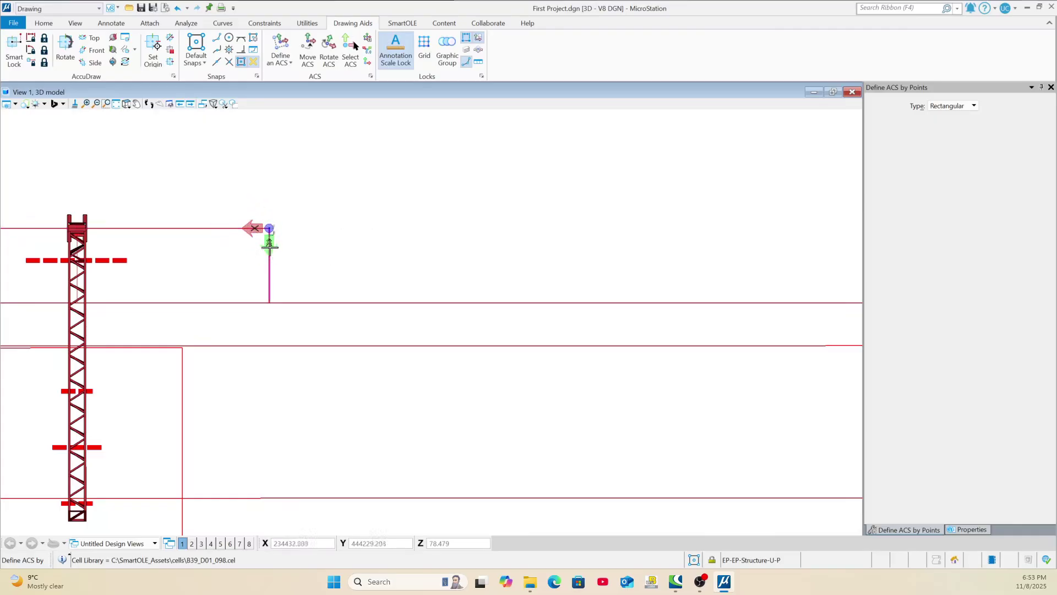
click(267, 264)
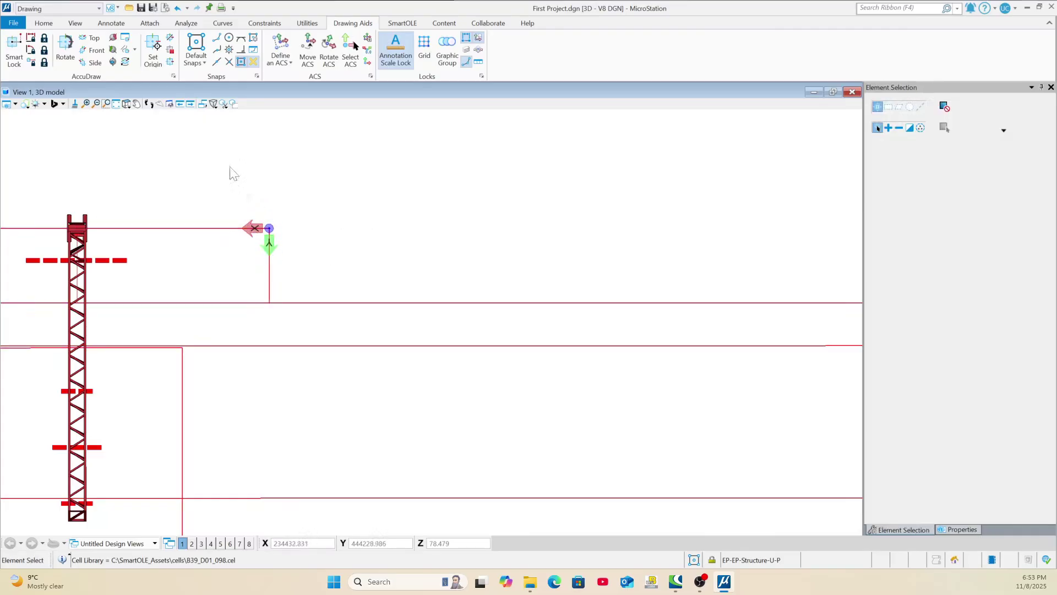
Rotate the view to Top View.
click(137, 105)
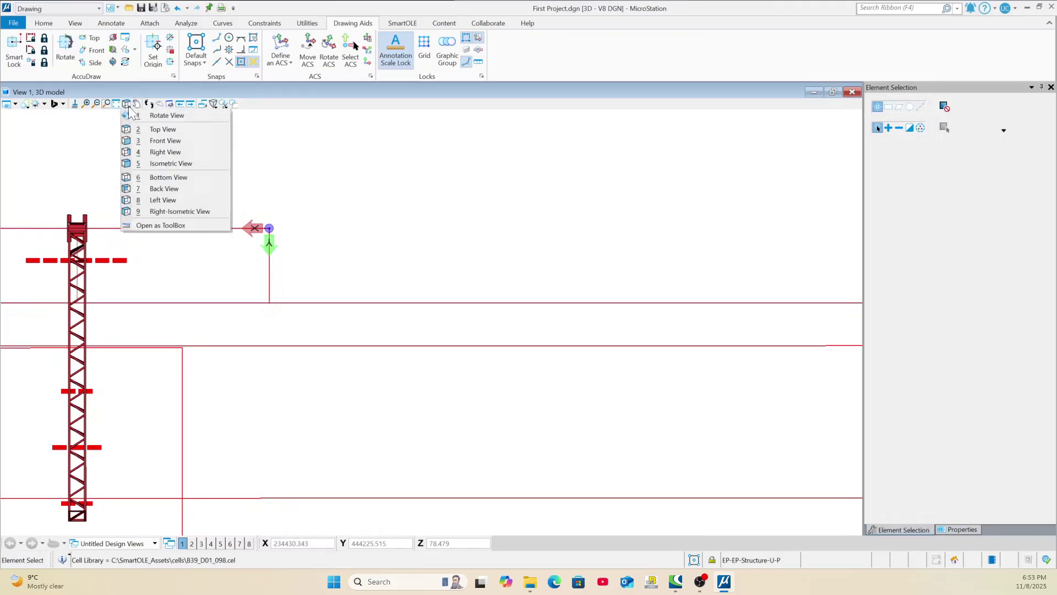
click(162, 130)
scroll(279, 212, down, 5)
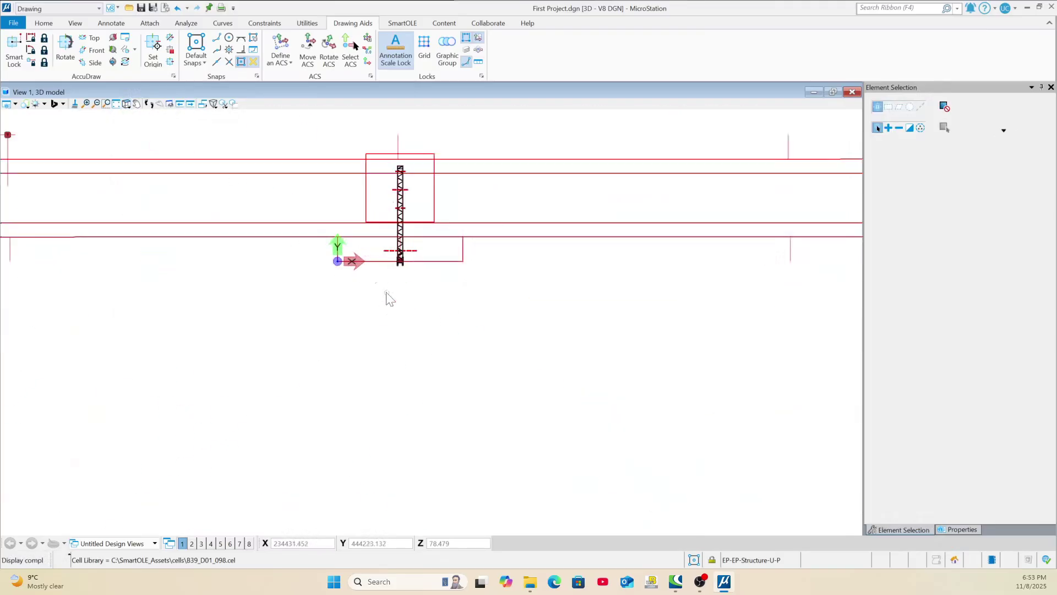
Move the structure number box down 2 along Y, clear of the tracks.
scroll(467, 287, down, 2)
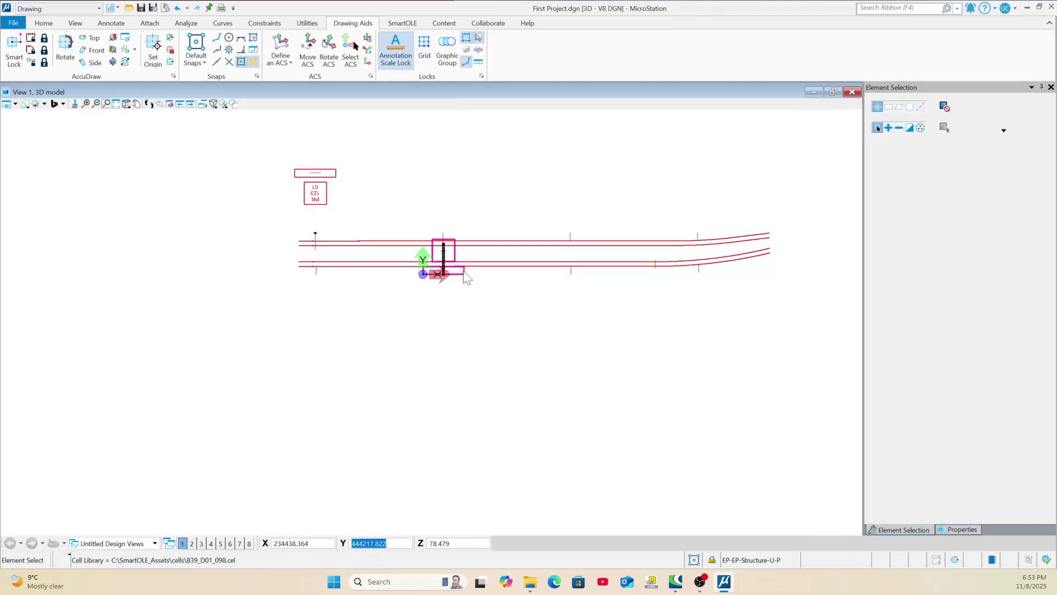
scroll(463, 283, up, 2)
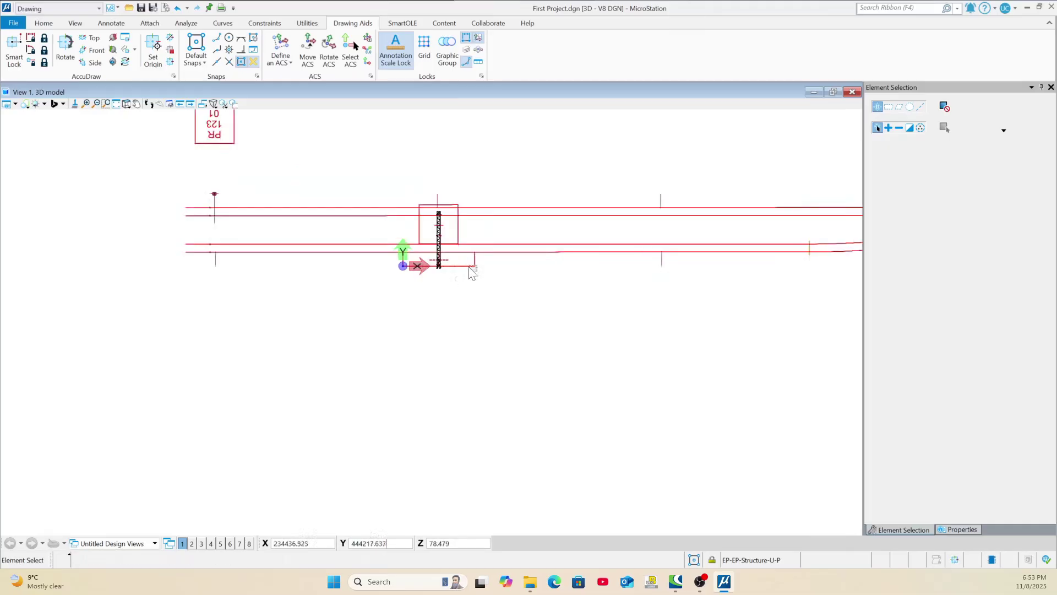
click(467, 270)
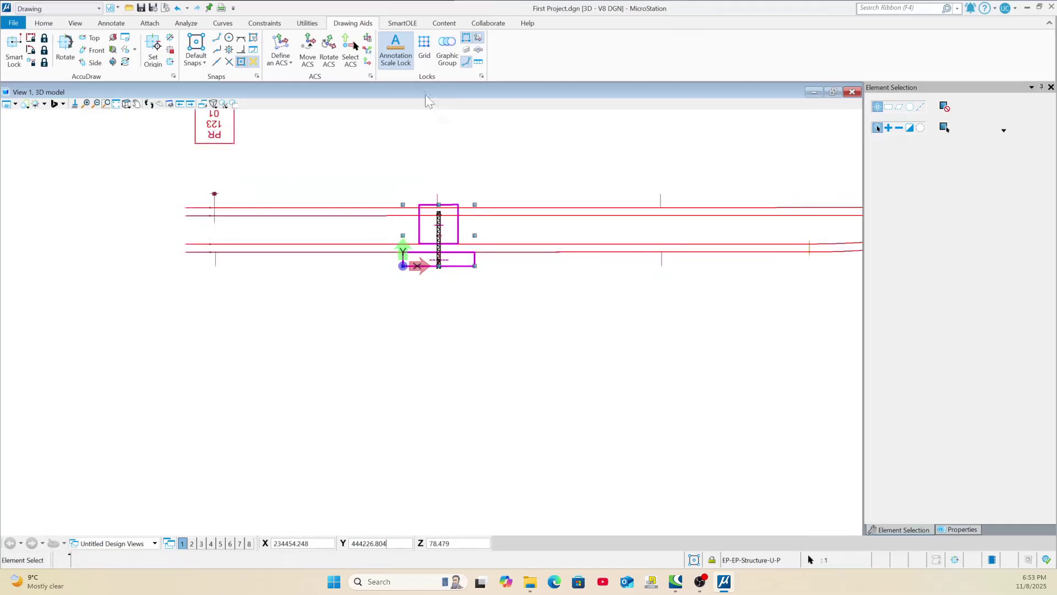
click(47, 25)
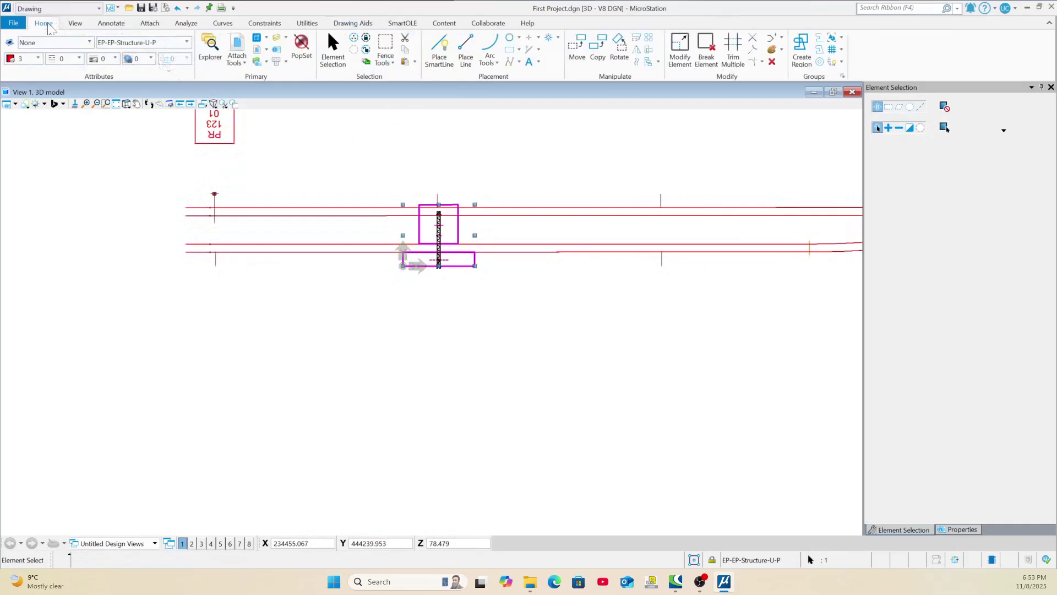
click(578, 60)
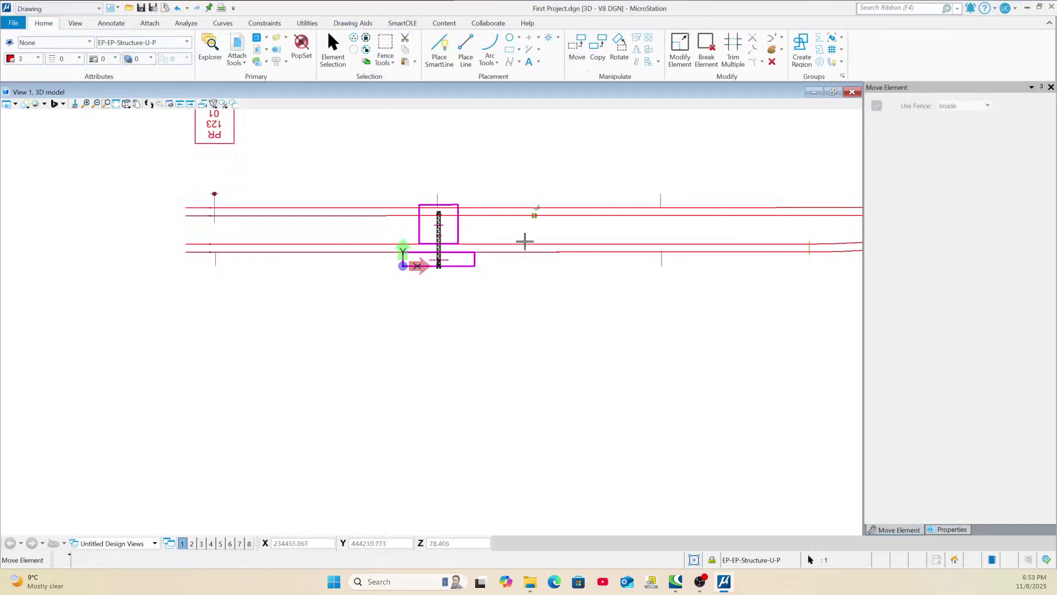
click(476, 267)
text(2)
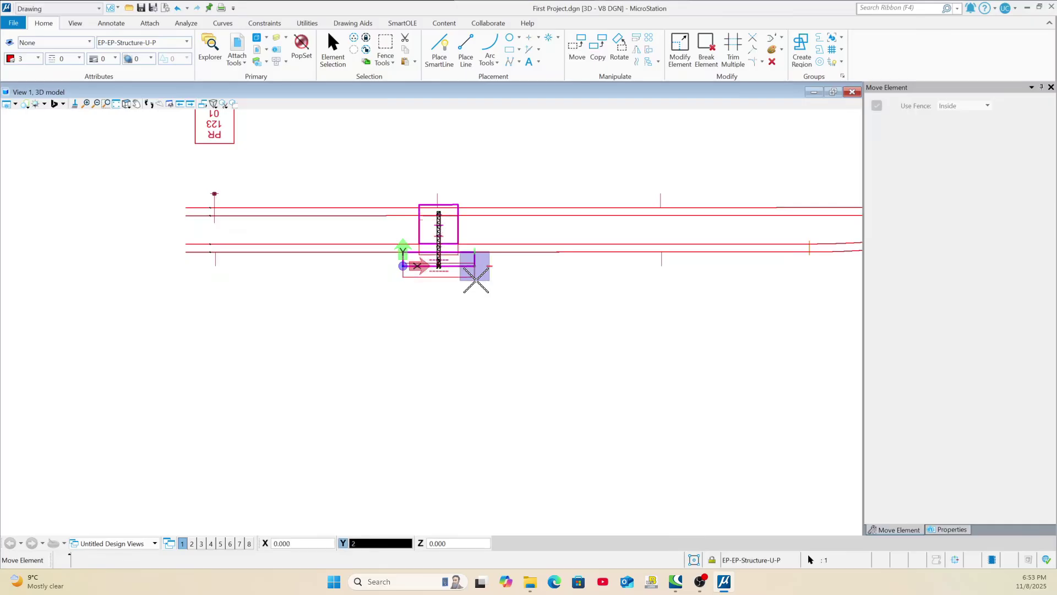
click(475, 280)
key(Escape)
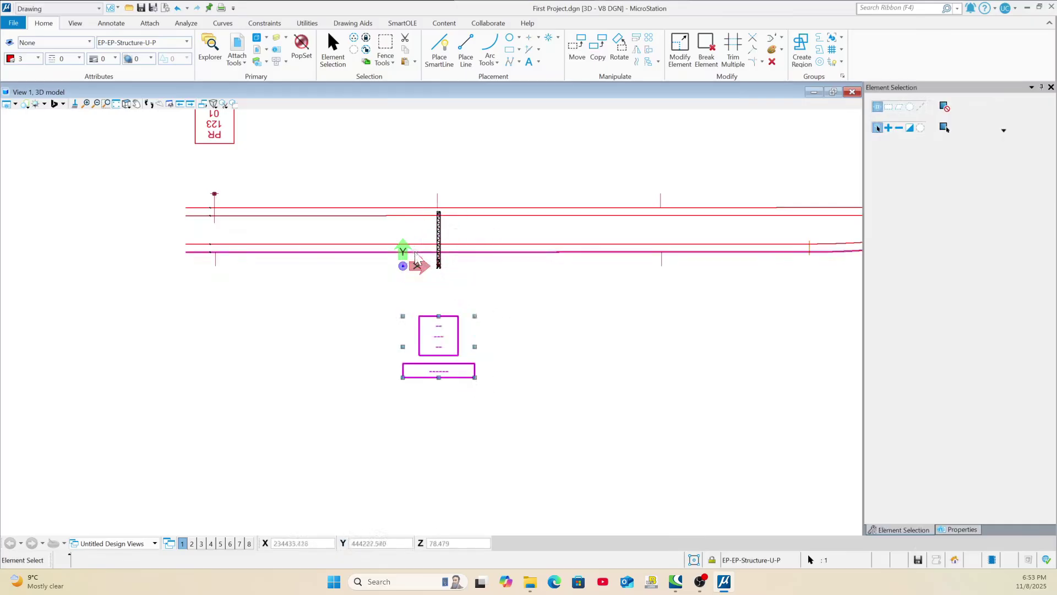
Box-select the mast.
scroll(505, 304, up, 2)
scroll(506, 304, up, 3)
drag(577, 308, 494, 274)
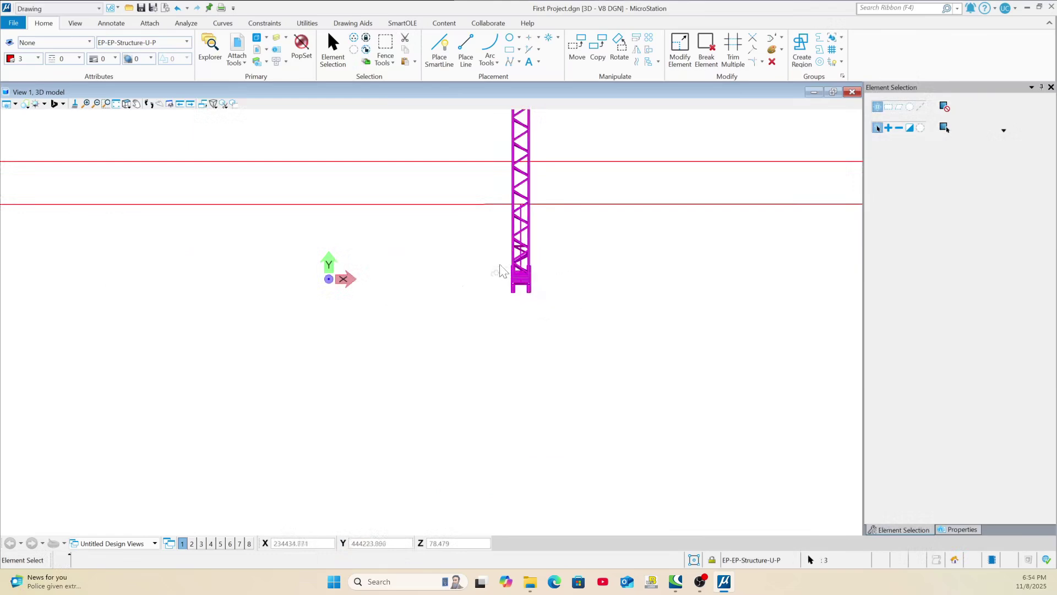
Isolate the selected mast and boom with Displayset Set and zoom to the connection.
right_click(571, 180)
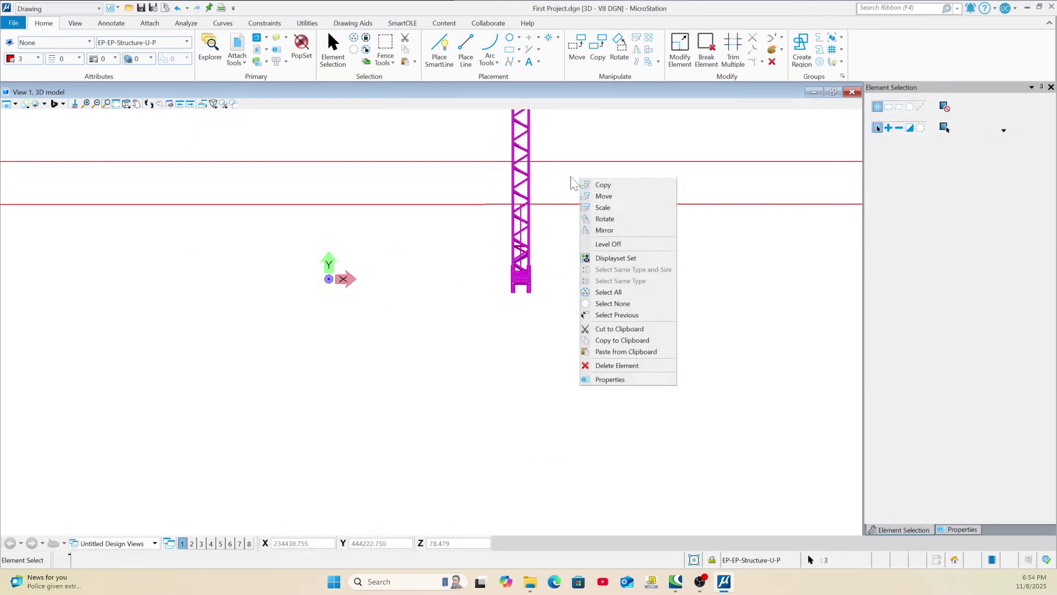
click(614, 258)
scroll(540, 279, up, 3)
scroll(562, 268, up, 5)
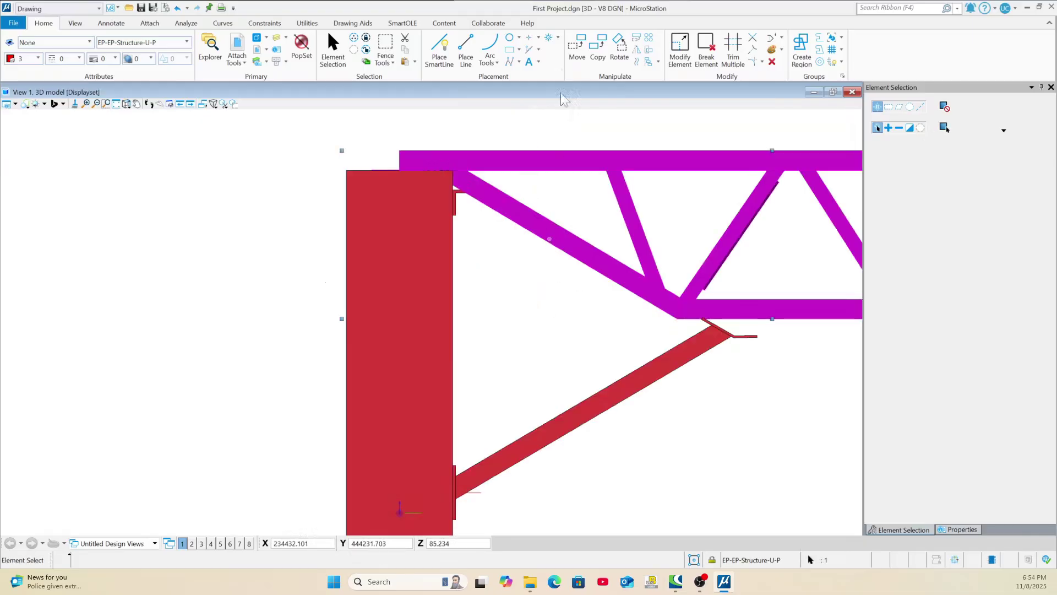
Move the truss boom from its corner so it sits flush on the column top.
click(577, 49)
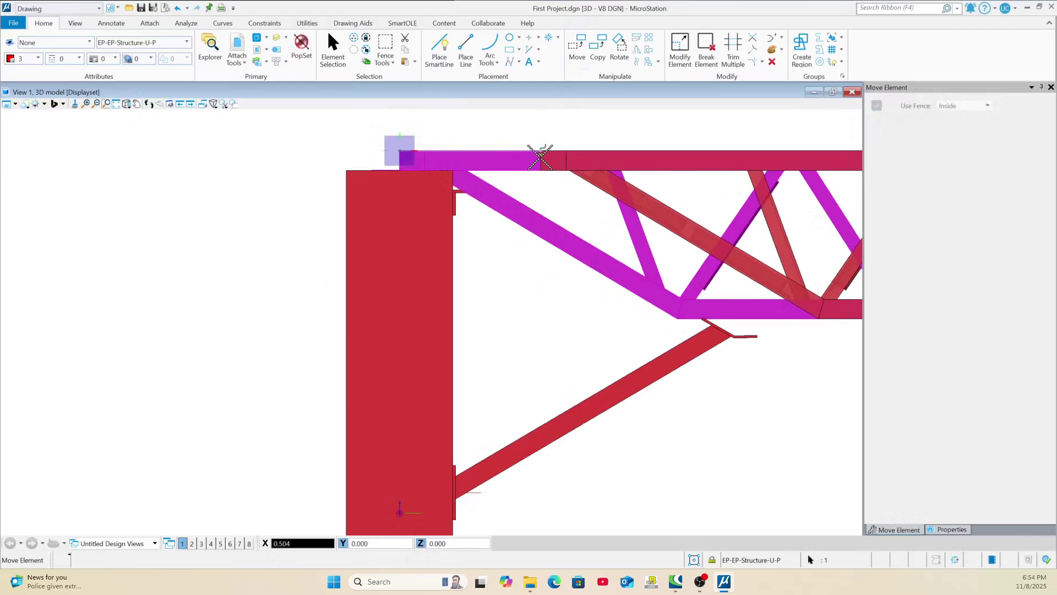
click(454, 172)
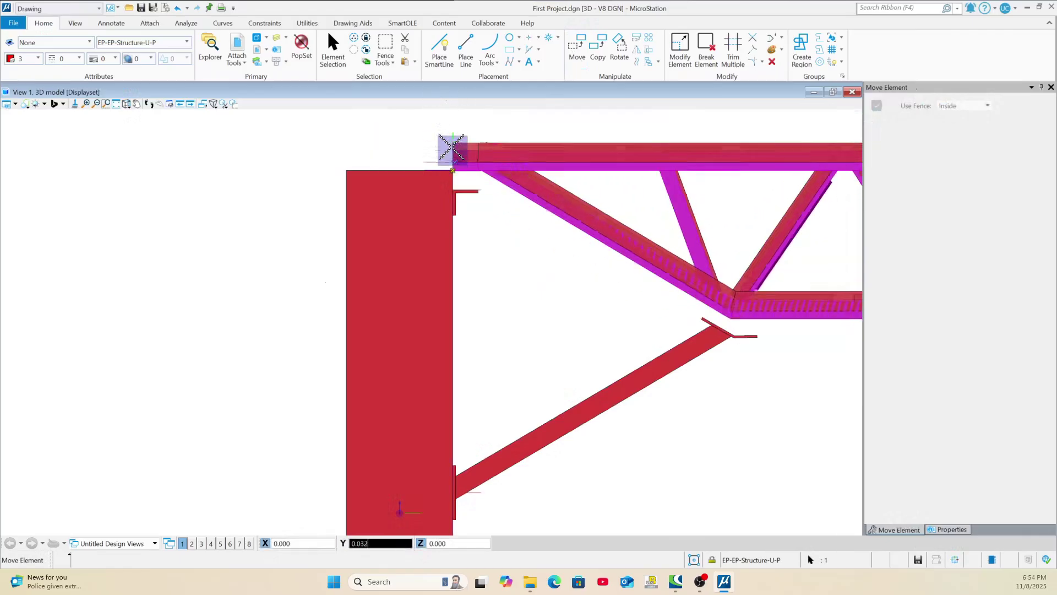
click(453, 170)
key(Escape)
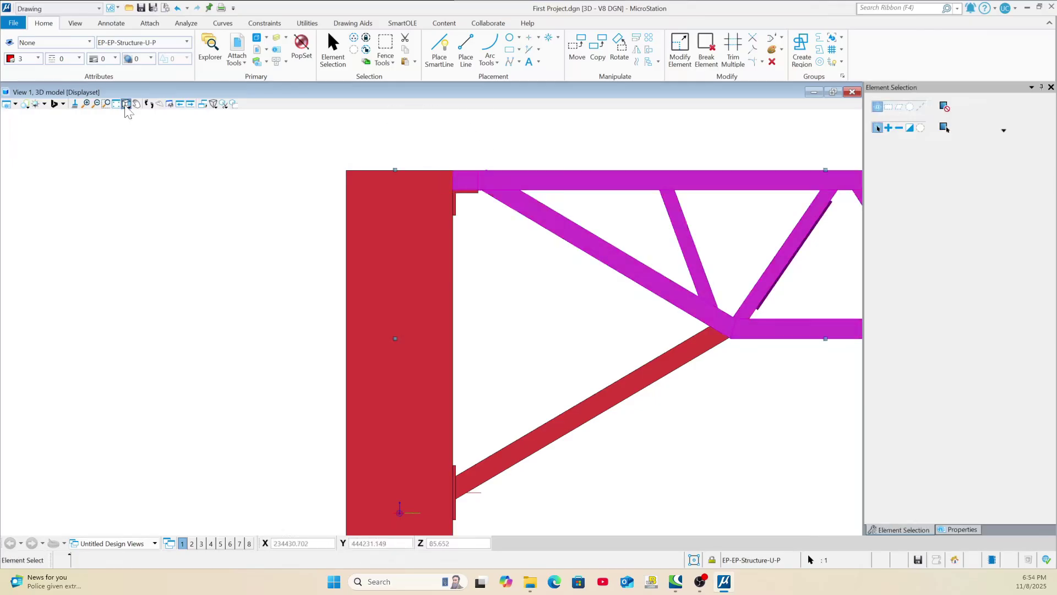
Switch to an Isometric view of the whole mast frame.
click(126, 104)
click(208, 187)
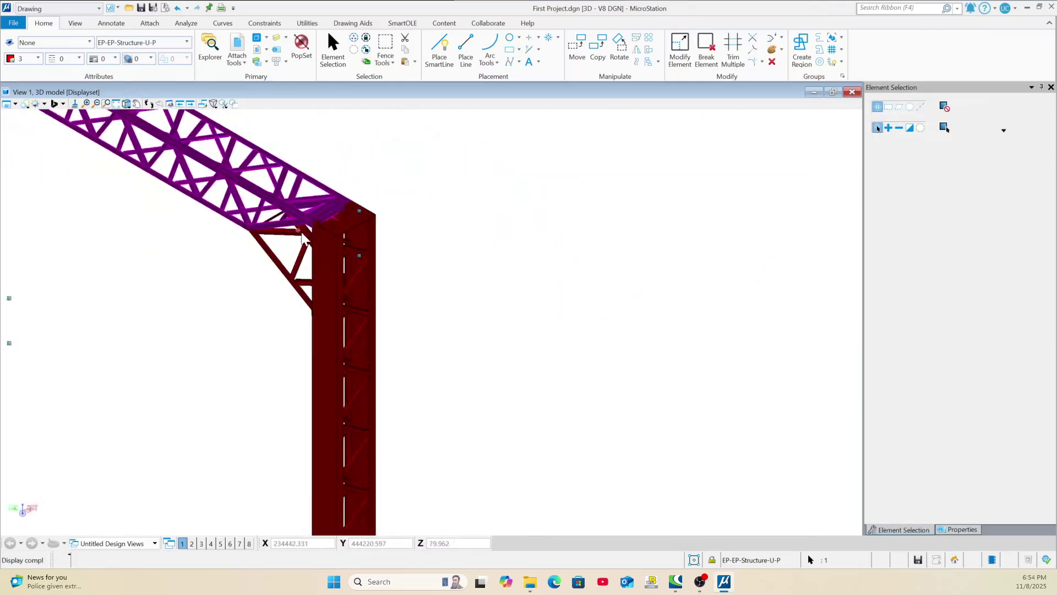
click(370, 263)
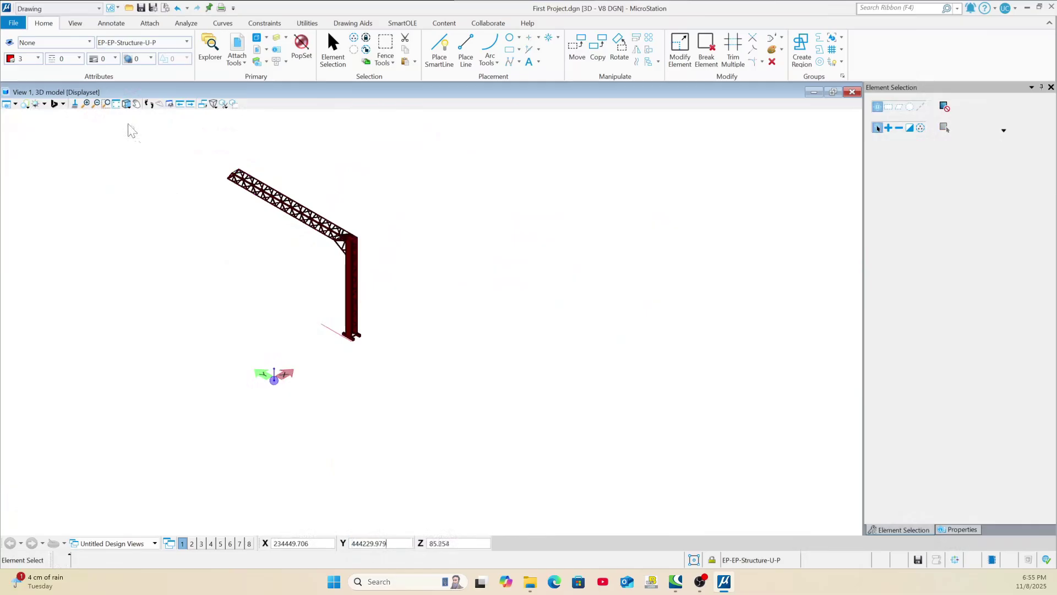
Check the mast in Right view, clear the displayset, and return to Isometric view.
click(126, 104)
click(159, 155)
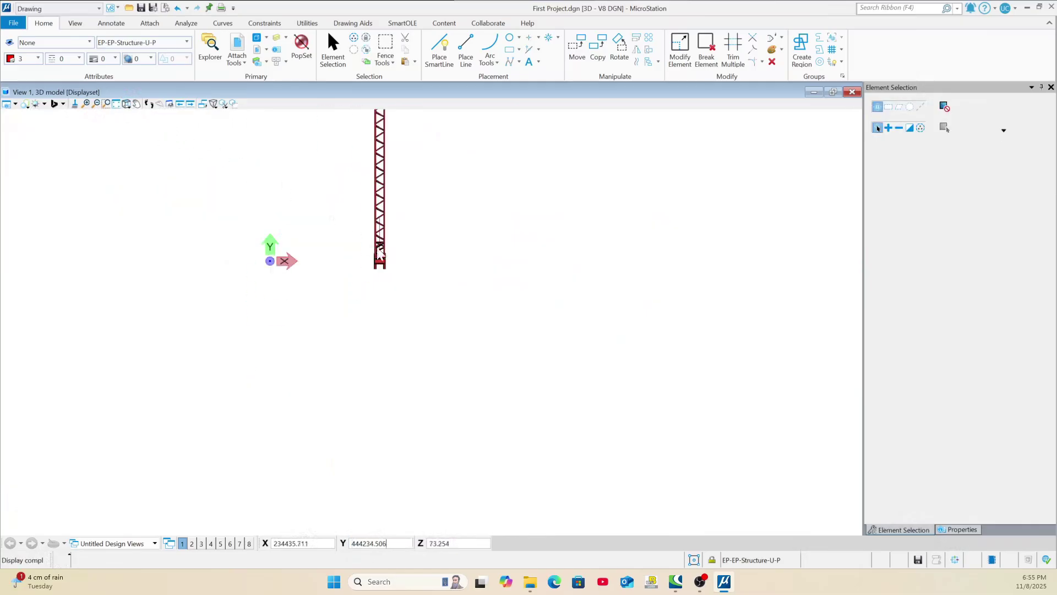
right_click(478, 234)
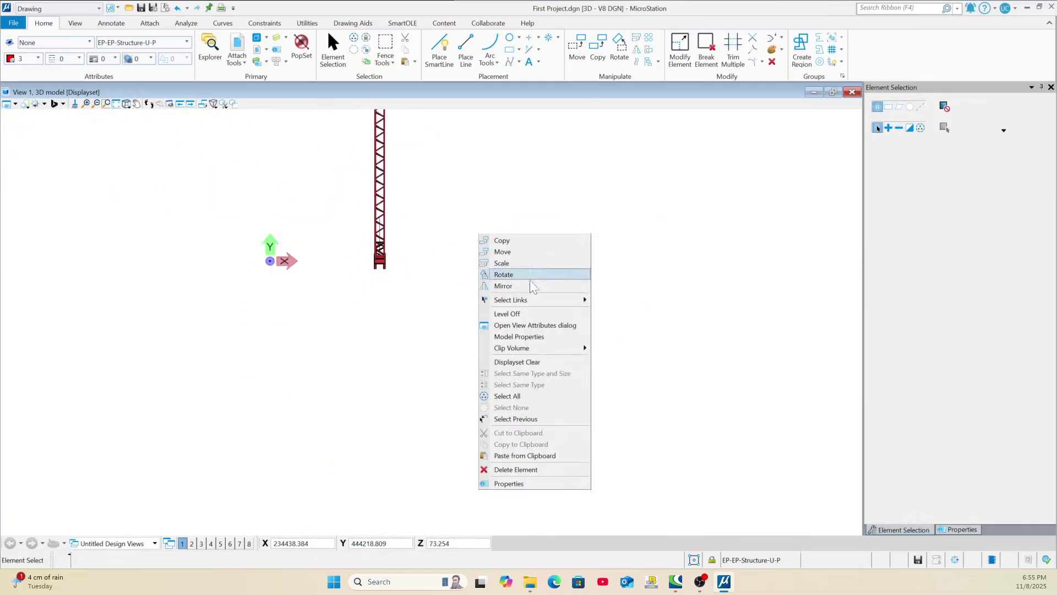
click(519, 363)
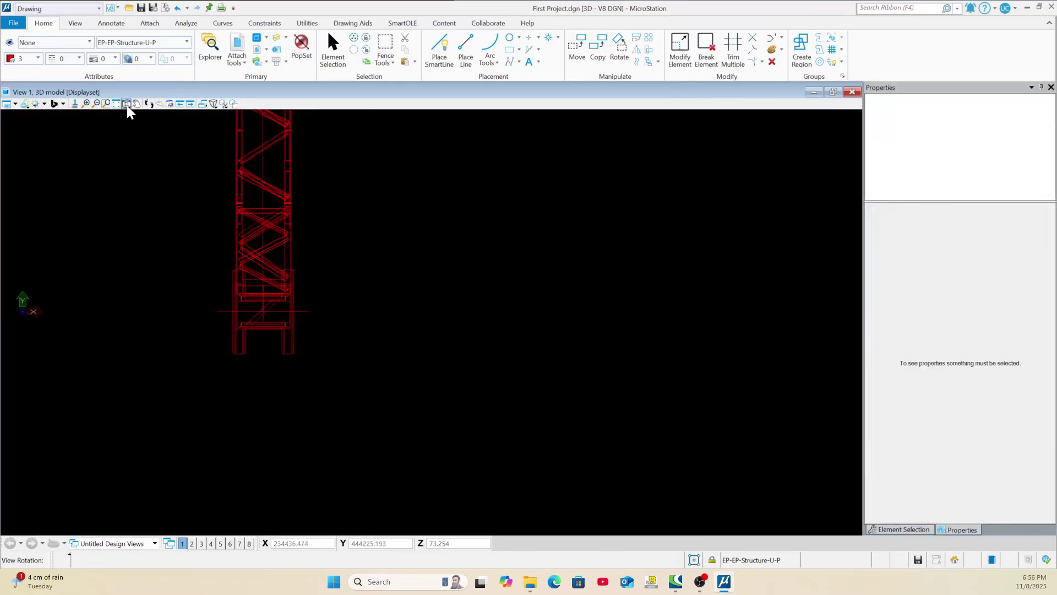
click(127, 105)
click(160, 163)
scroll(441, 237, down, 5)
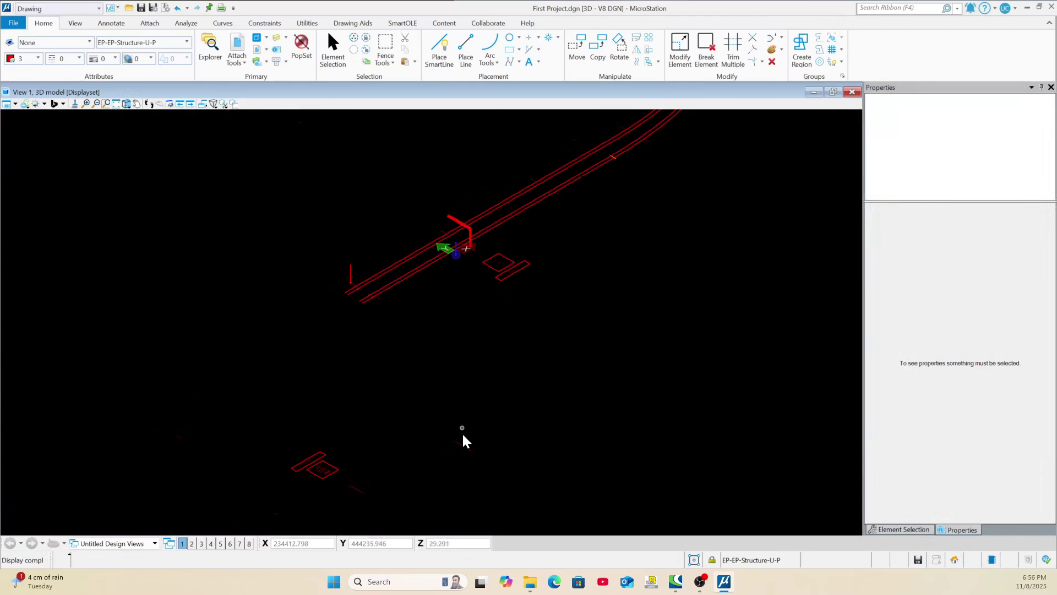
Change the structure number box's Origin Z from 78.479 m to 0 in Properties.
click(504, 278)
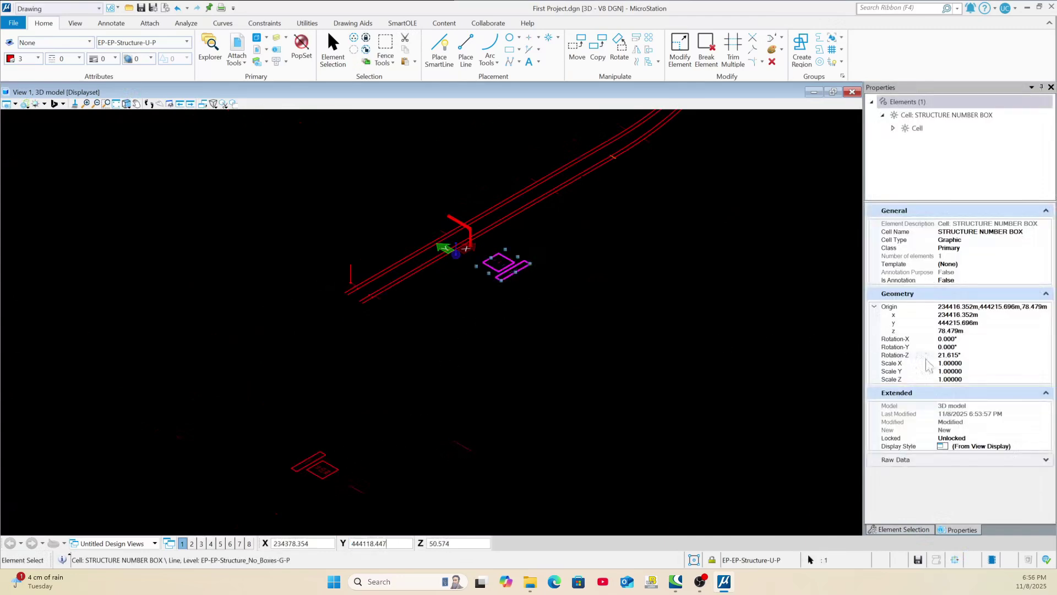
click(917, 331)
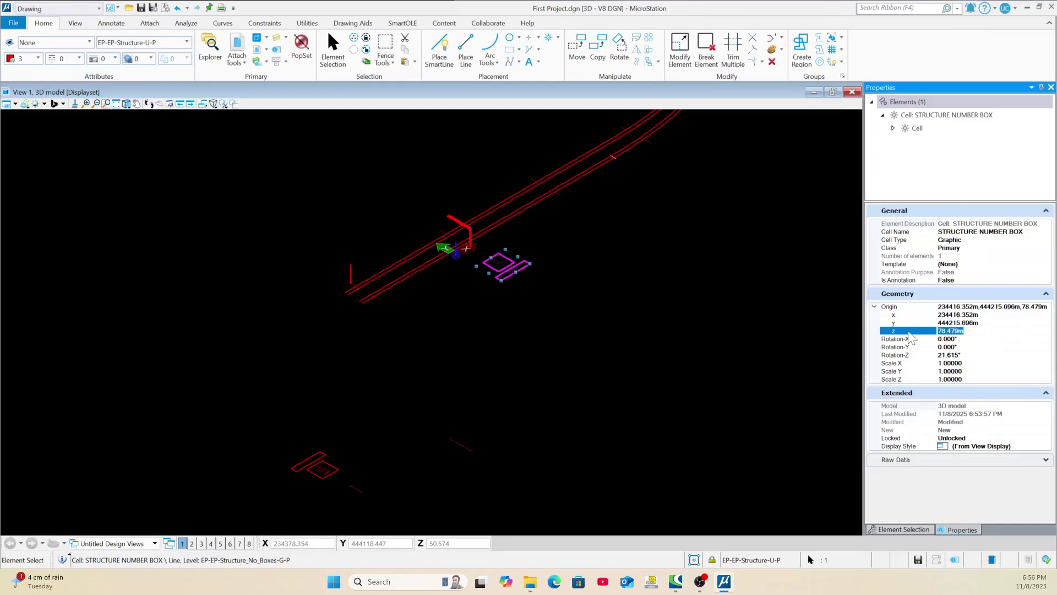
text(0)
key(Return)
scroll(593, 282, down, 2)
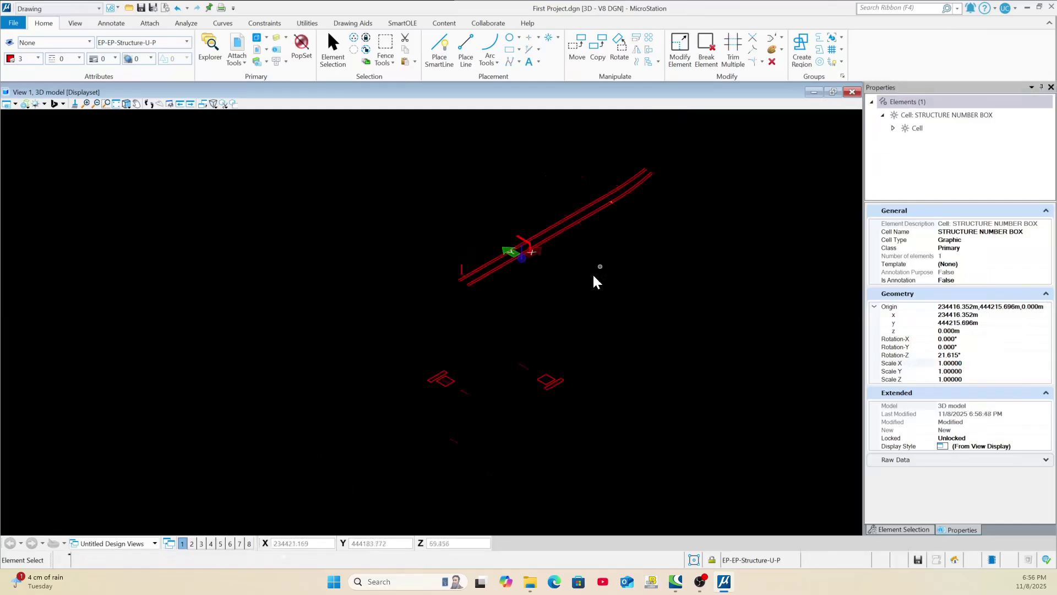
scroll(458, 390, up, 3)
key(Escape)
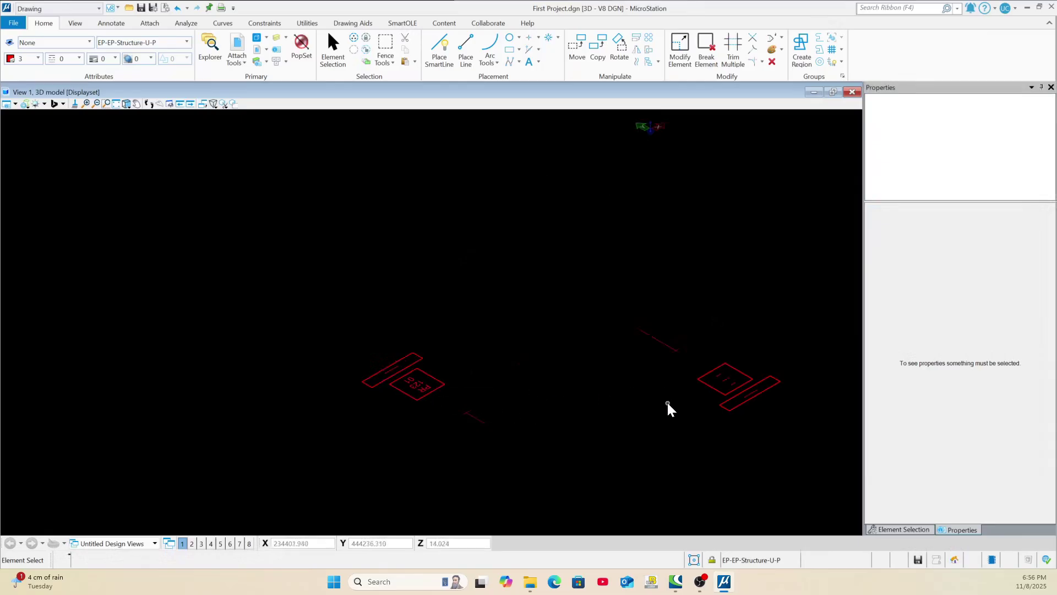
scroll(628, 409, down, 2)
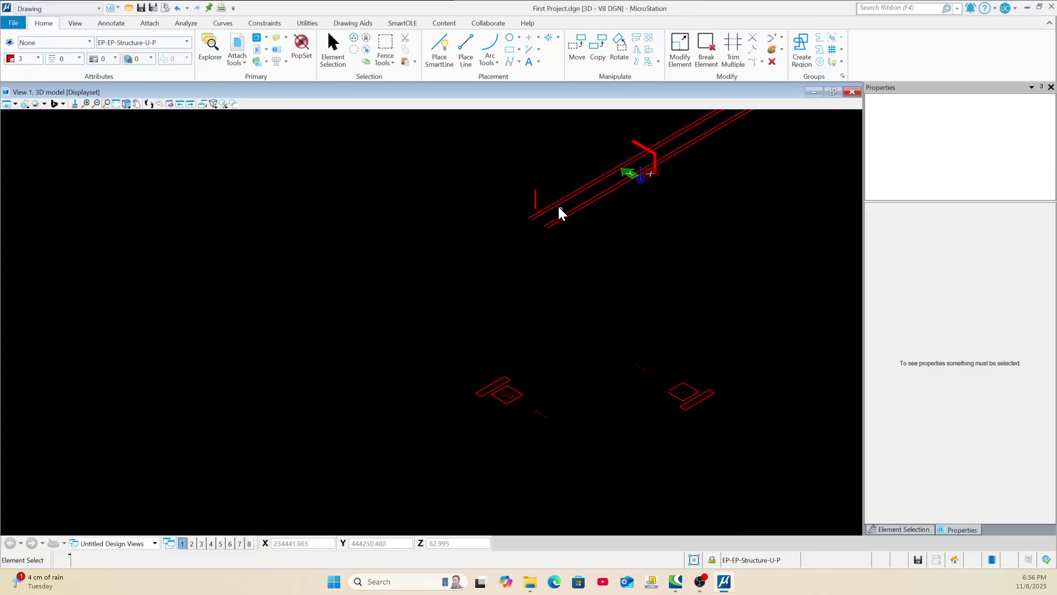
scroll(557, 206, up, 5)
scroll(411, 255, down, 3)
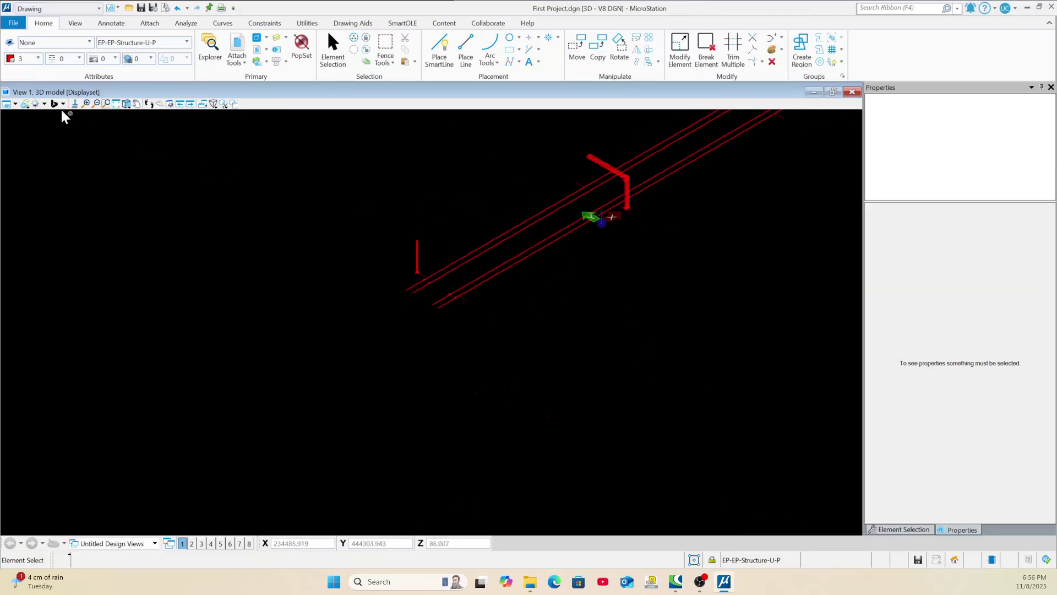
Apply the Illustration > Default display style to the 3D view.
click(24, 104)
mouse_move(99, 138)
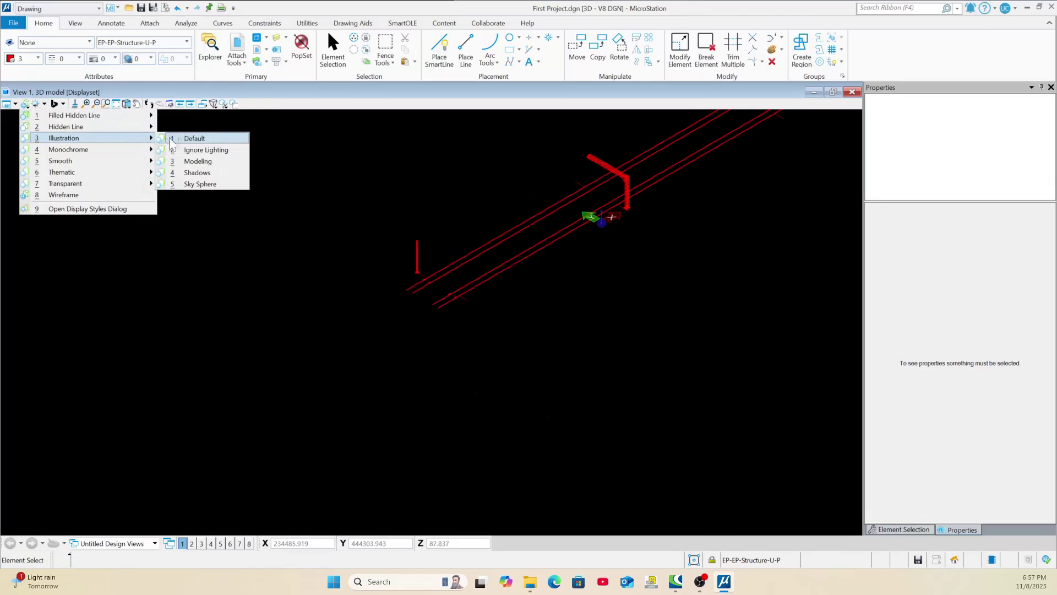
click(190, 139)
scroll(539, 210, down, 2)
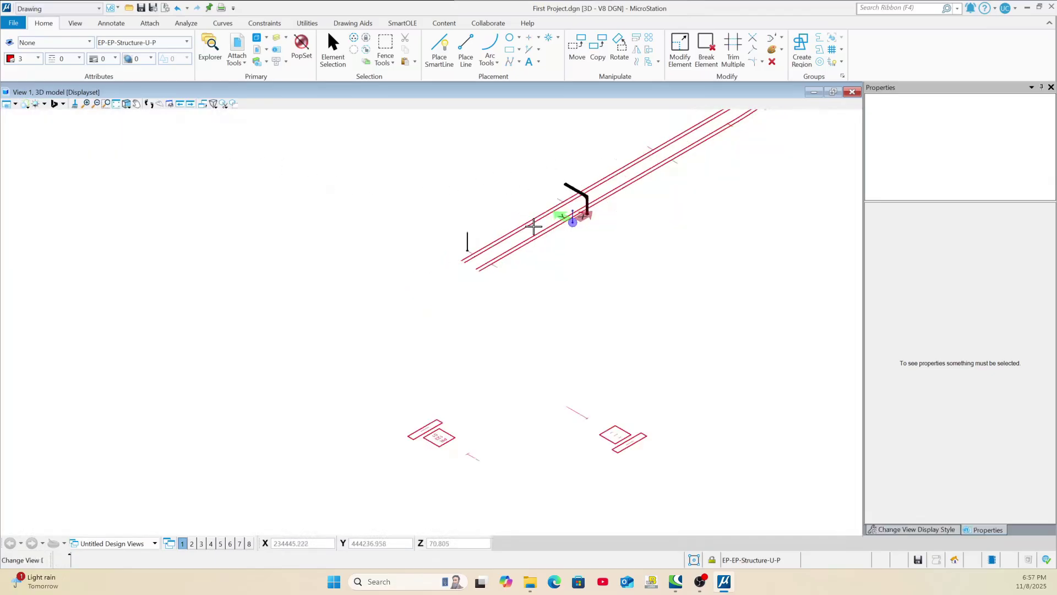